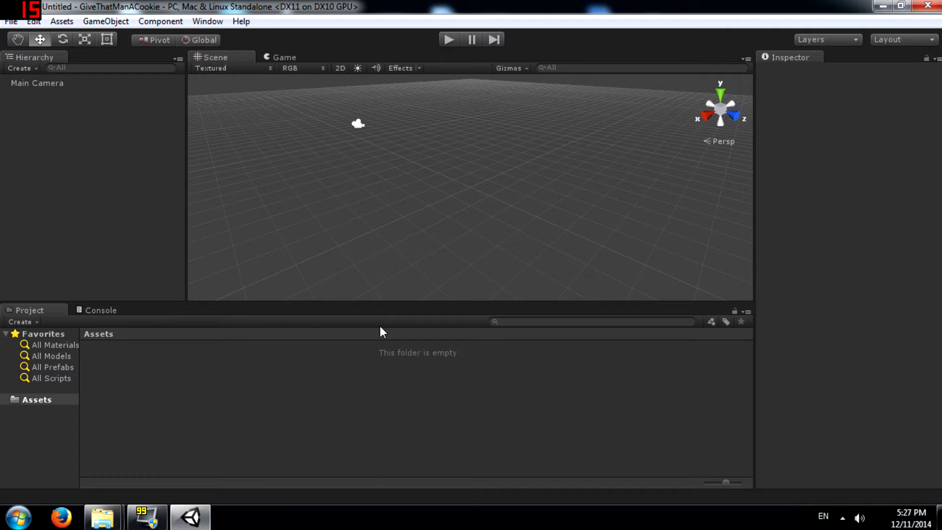
- Delete the Main Camera from the scene
right_click_drag(438, 234, 439, 182)
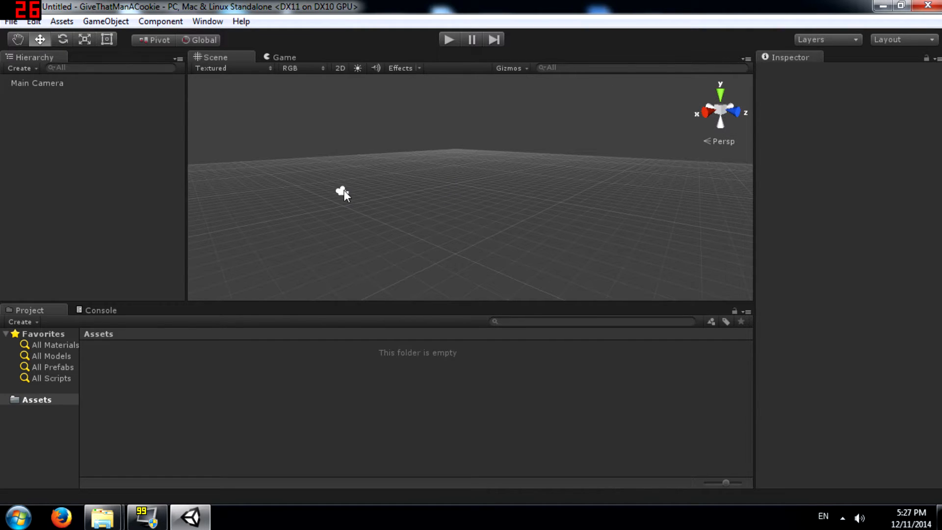
left_click(343, 192)
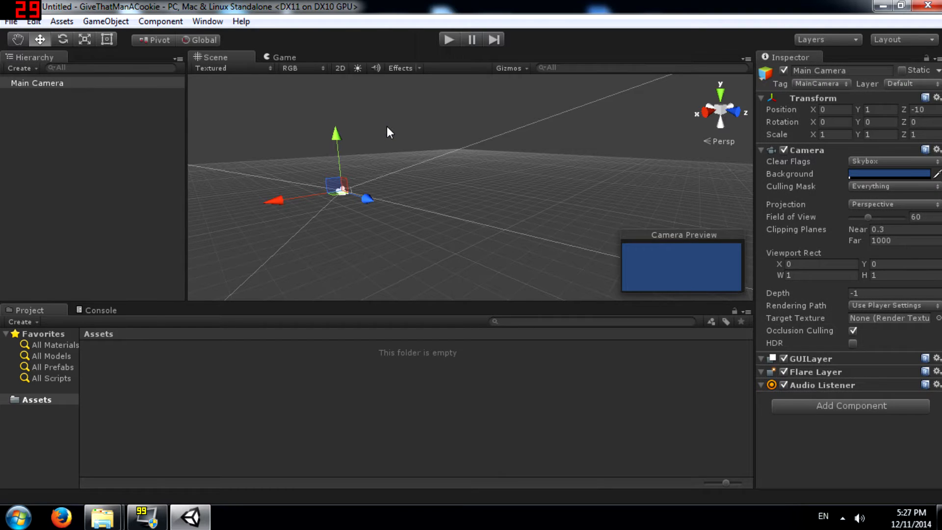
key("Delete")
- Add a 3D plane to the empty scene as a floor
right_click_drag(458, 132, 418, 224)
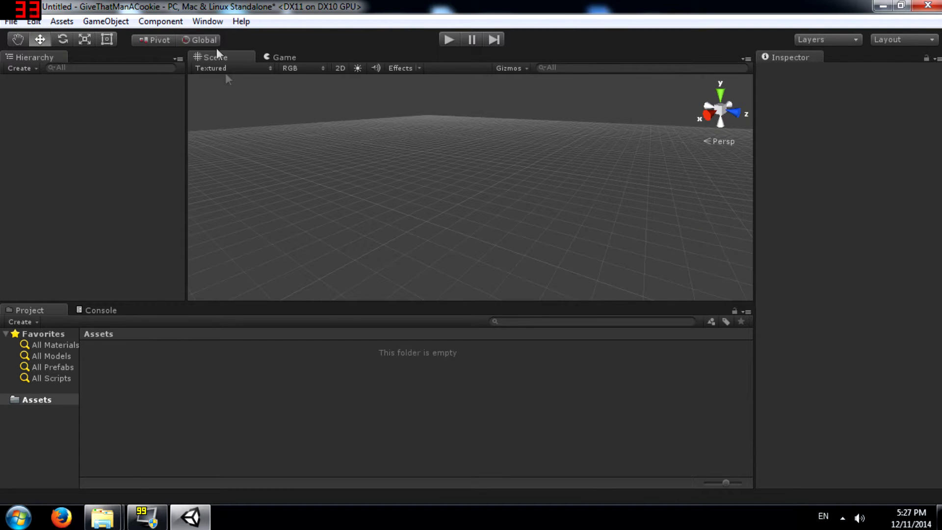
left_click(105, 21)
mouse_move(177, 66)
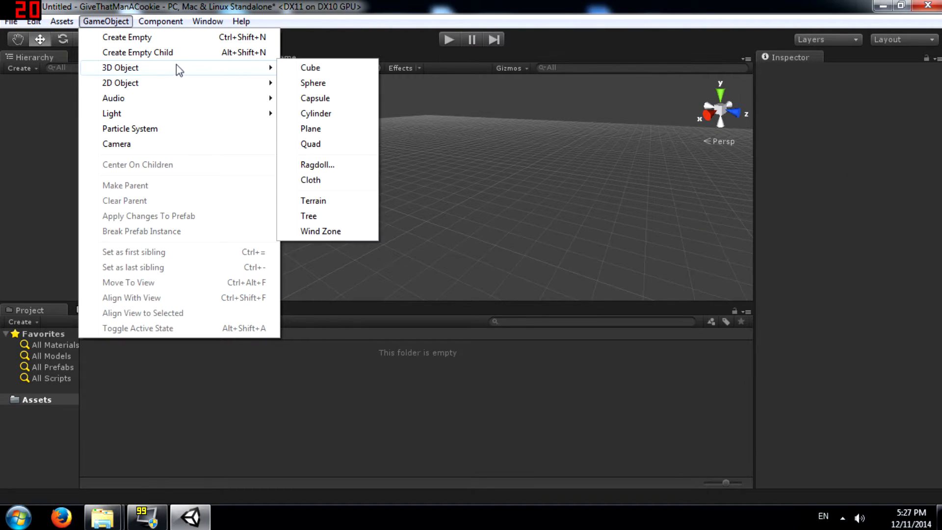
left_click(319, 129)
right_click_drag(553, 182, 487, 199)
- Scale the floor plane to about 3.87 in X and about 4.95 in Z
key("e")
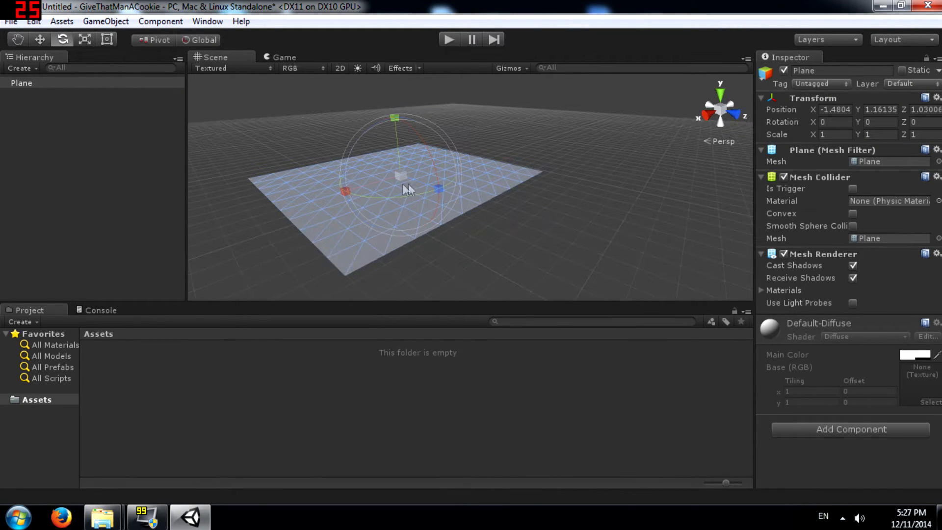
key("r")
left_click_drag(340, 190, 299, 198)
left_click_drag(438, 189, 582, 252)
right_click_drag(546, 204, 532, 143)
left_click_drag(404, 154, 389, 157)
right_click_drag(419, 164, 430, 174)
key("s")
- Duplicate the floor plane and rotate the copy 90 degrees about the X axis
key("ctrl+d")
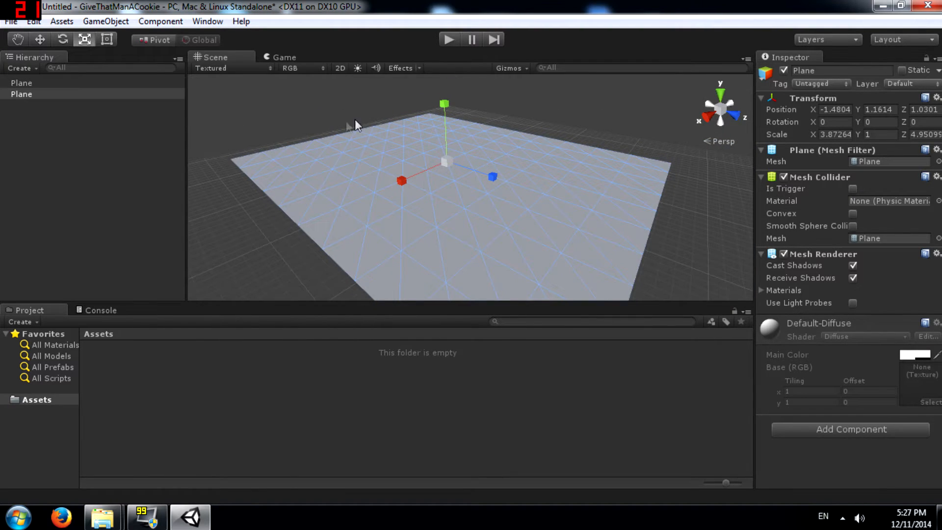
key("e")
left_click_drag(472, 122, 625, 245)
- Move the upright plane along the Z axis to the floor's edge to form a wall
left_click_drag(553, 201, 536, 169, "alt")
key("w")
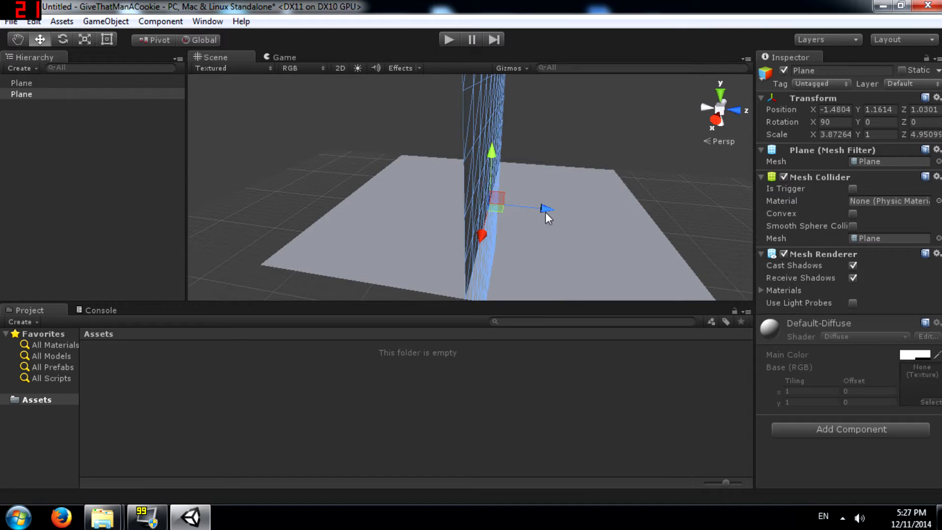
left_click_drag(546, 207, 431, 194)
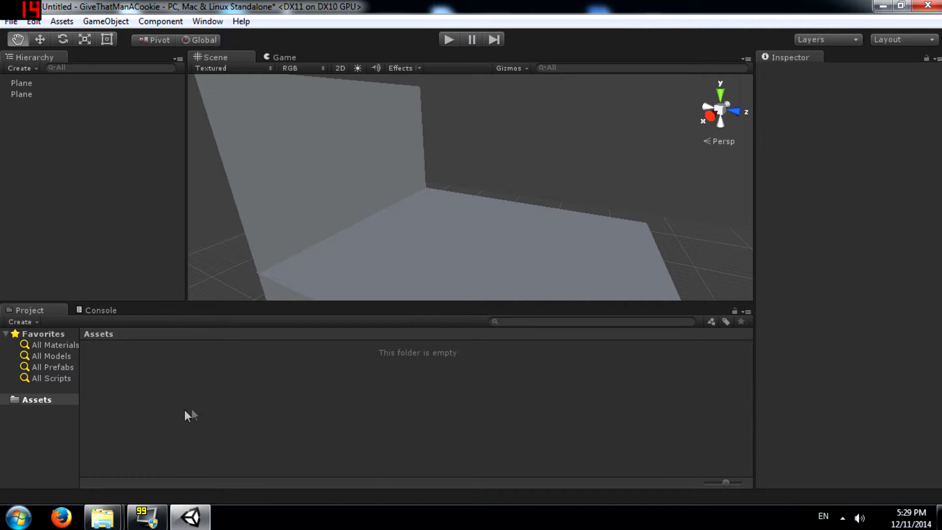
- Import the Light Cookies package with all of its textures into the project assets
right_click(214, 393)
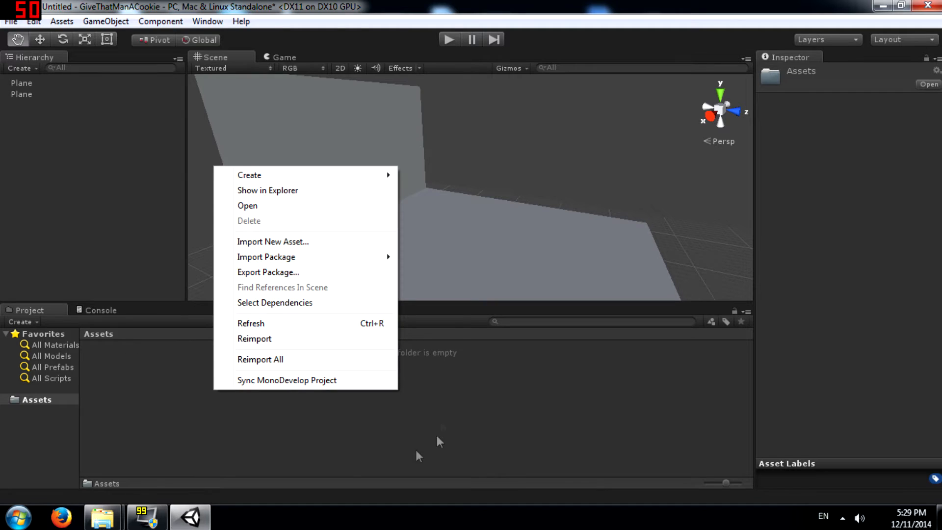
mouse_move(366, 260)
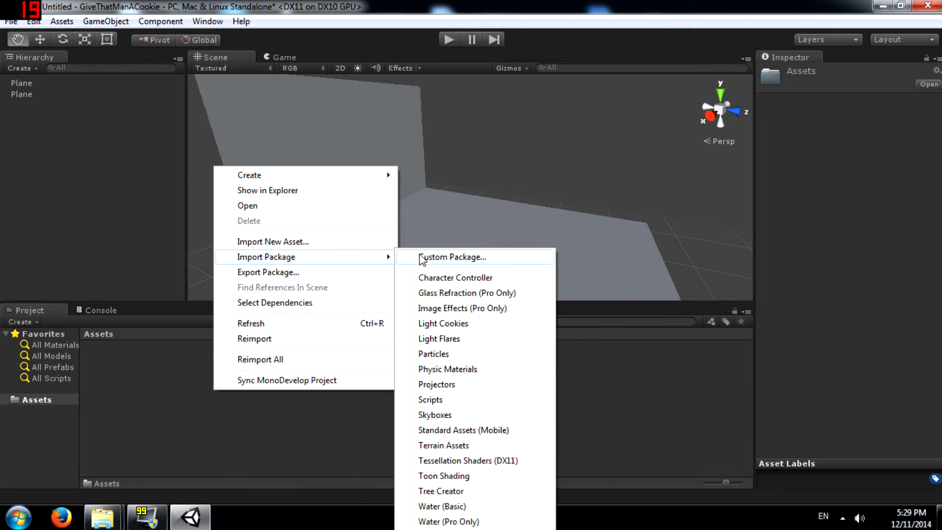
left_click(483, 328)
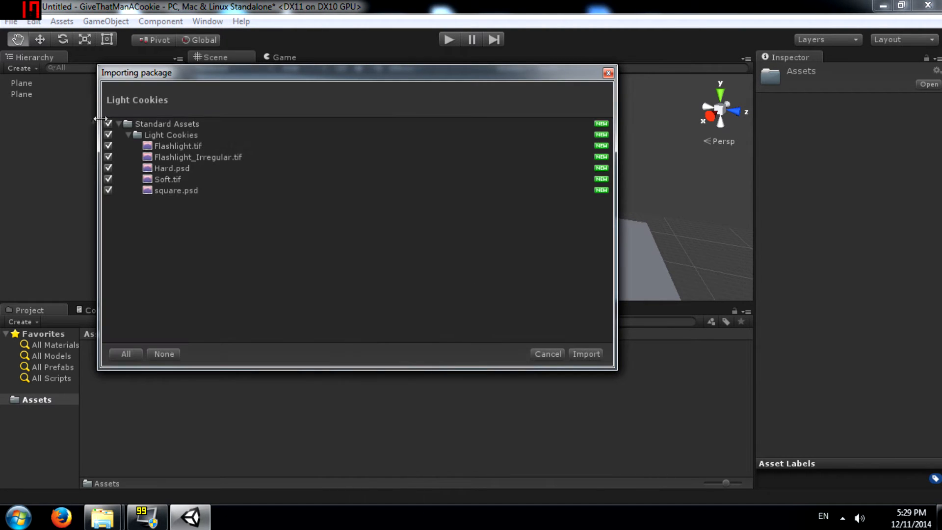
left_click(581, 352)
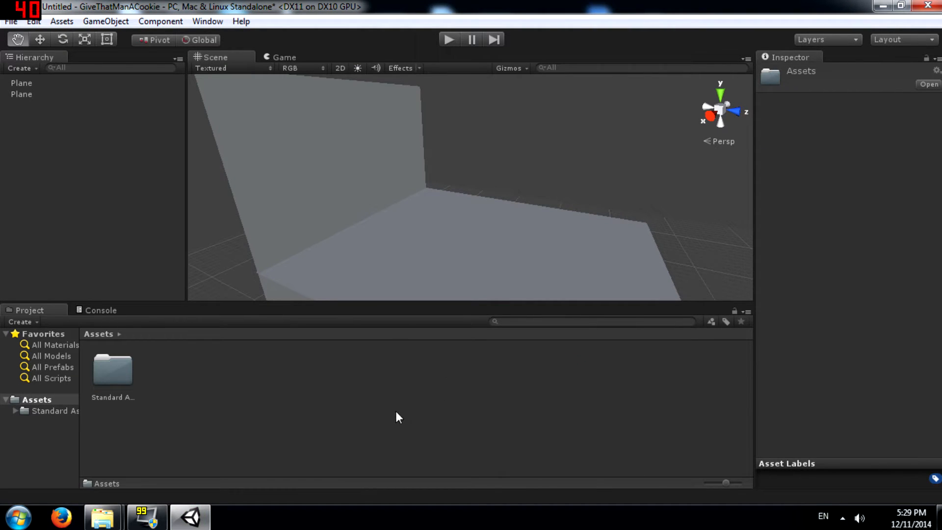
- Open the Light Cookies folder inside Standard Assets and look over its five cookie textures
double_click(117, 375)
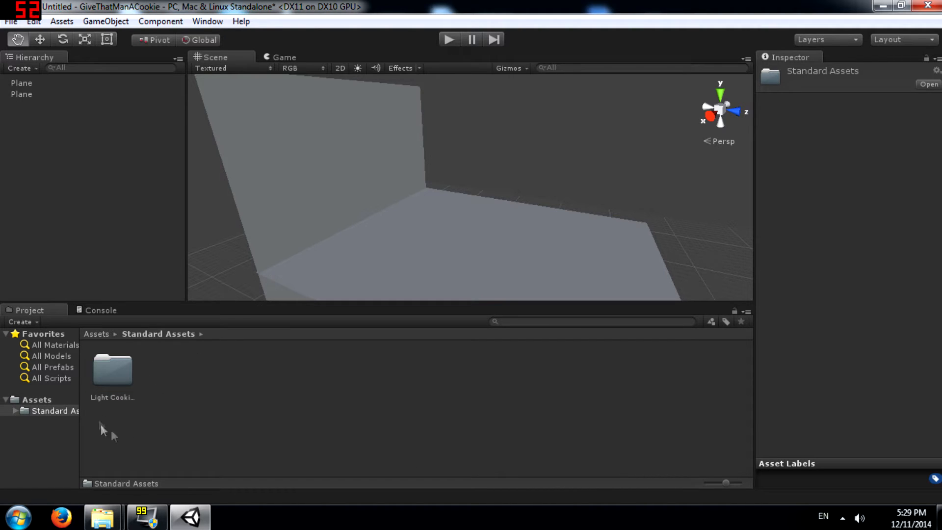
double_click(110, 376)
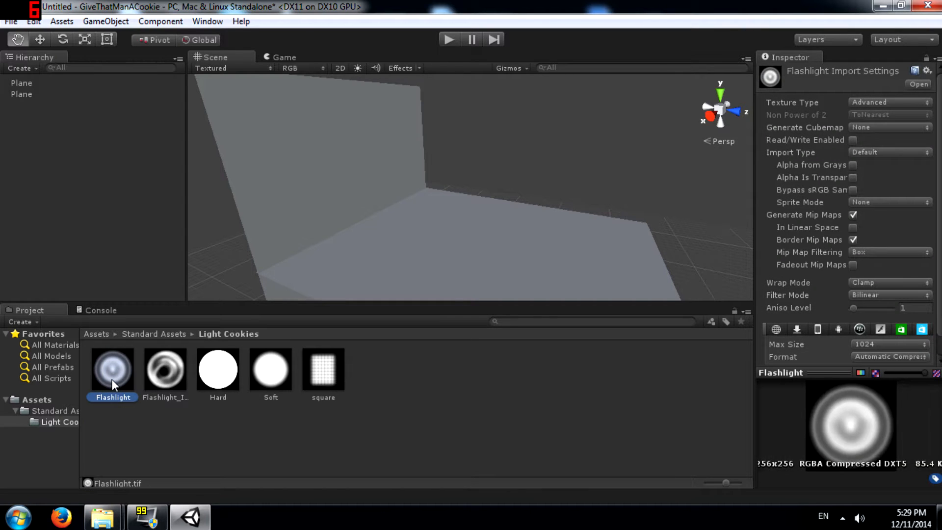
key("shift+Right")
key("shift+Right")
key("shift+Right")
key("shift+Right")
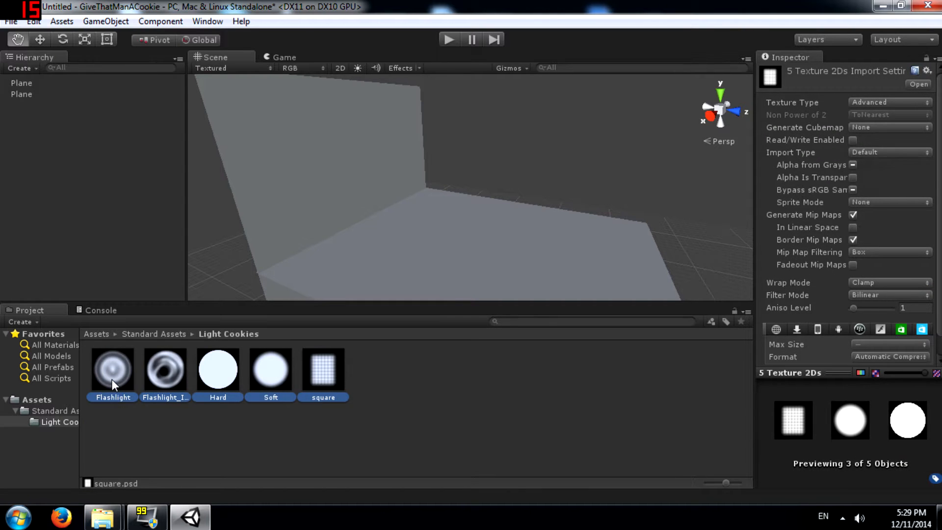
left_click(454, 395)
- Add a spotlight to the scene
left_click_drag(585, 165, 577, 161, "alt")
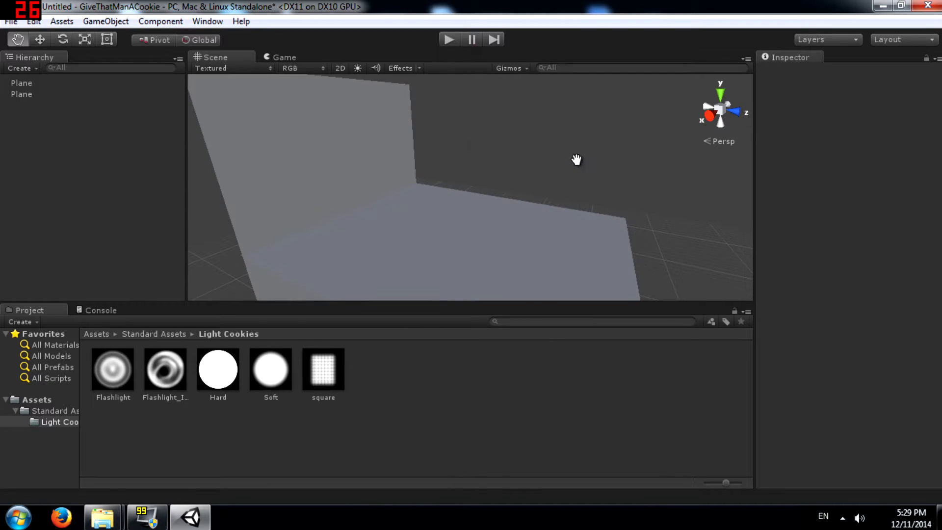
left_click(115, 24)
mouse_move(175, 114)
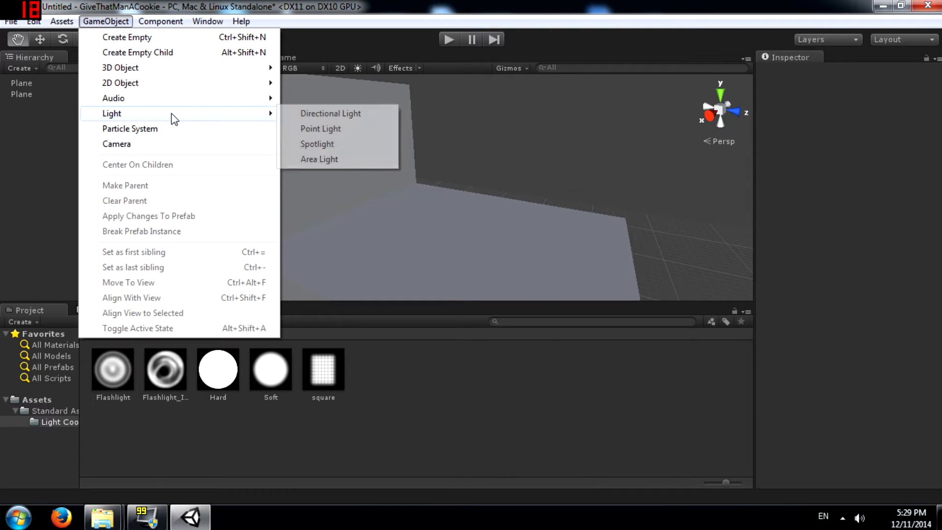
left_click(318, 144)
- Position the spotlight above the floor at a height of about 10.15 in Y
left_click_drag(484, 189, 435, 112, "alt")
key("alt")
left_click_drag(460, 175, 457, 201, "alt")
left_click_drag(450, 125, 465, 102)
left_click_drag(472, 186, 465, 100, "alt")
left_click_drag(475, 137, 468, 220)
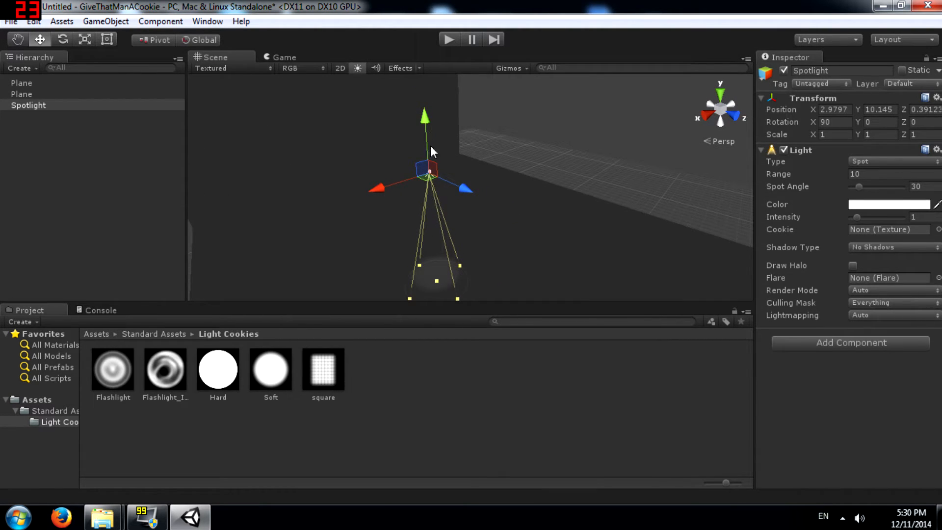
- Raise the spotlight's intensity to 2.1 and widen its spot angle to about 81.6
left_click_drag(857, 216, 864, 216)
middle_click_drag(476, 283, 463, 230)
left_click_drag(450, 245, 512, 266)
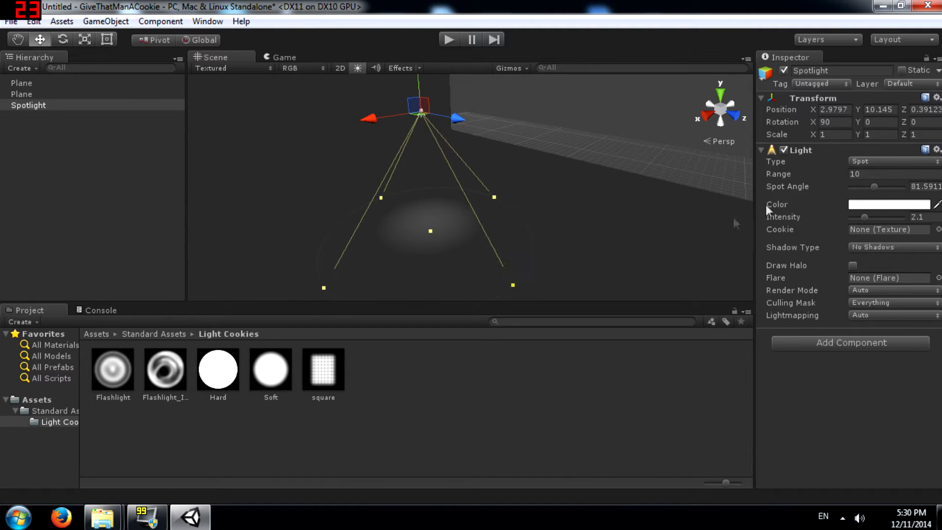
- Lower the spotlight towards the floor to about 8.92 in Y
scroll(520, 211, "down", 3)
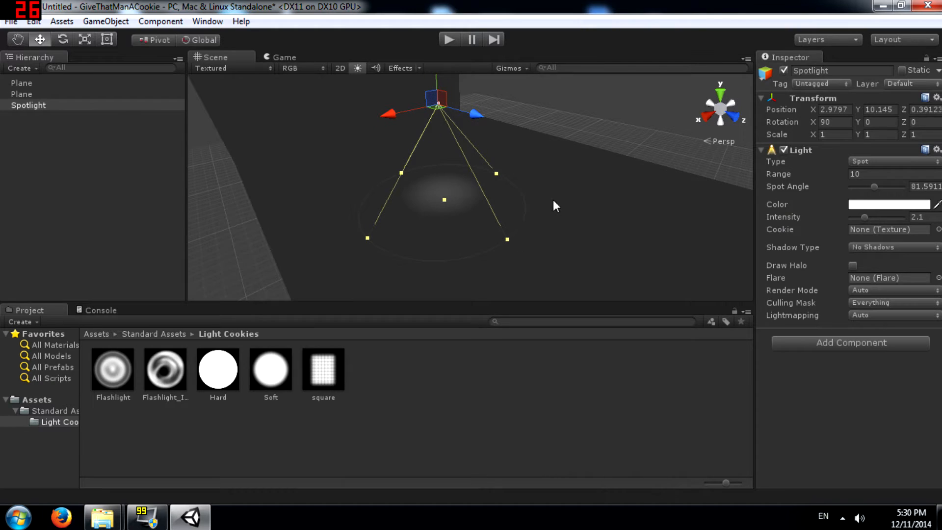
right_click_drag(474, 153, 464, 112)
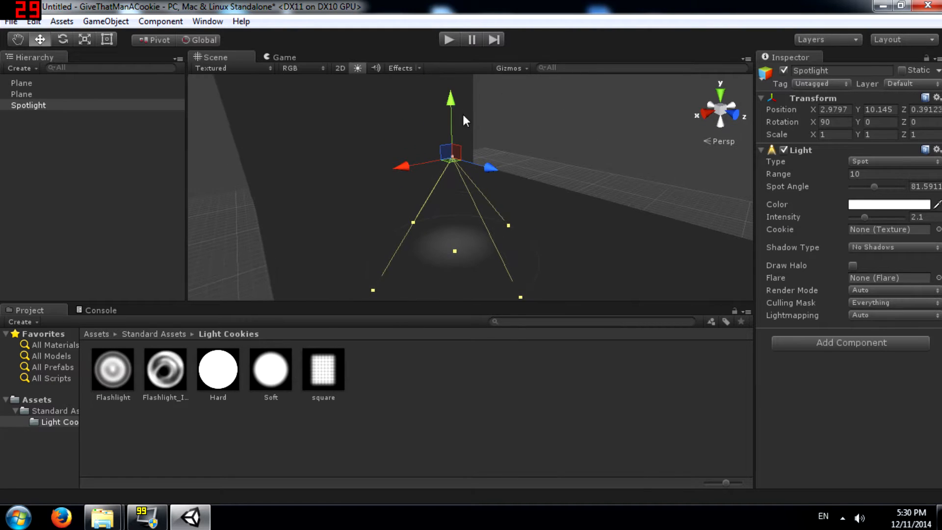
mouse_move(452, 98)
left_mouse_down()
mouse_move(454, 51)
mouse_move(459, 113)
left_mouse_up()
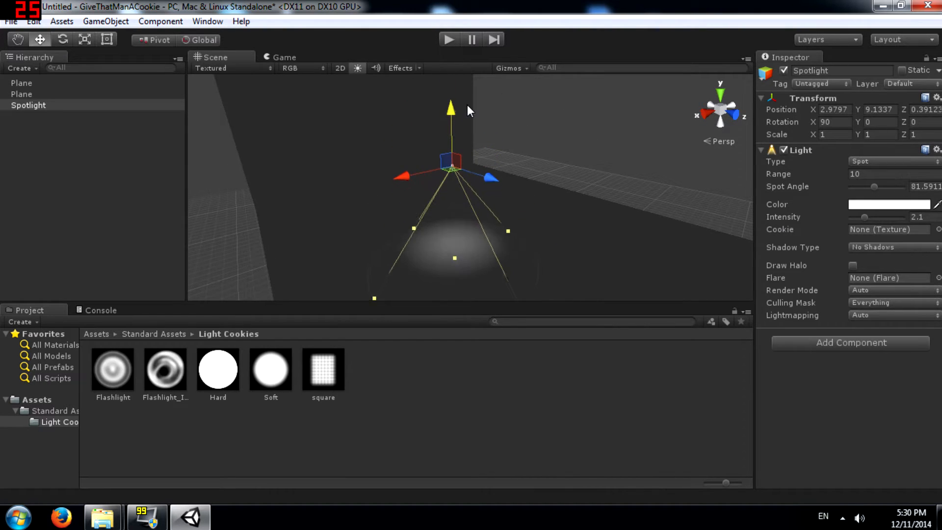
- Assign the square texture as the spotlight's cookie and examine the pattern it casts on the floor
right_click_drag(580, 161, 595, 210)
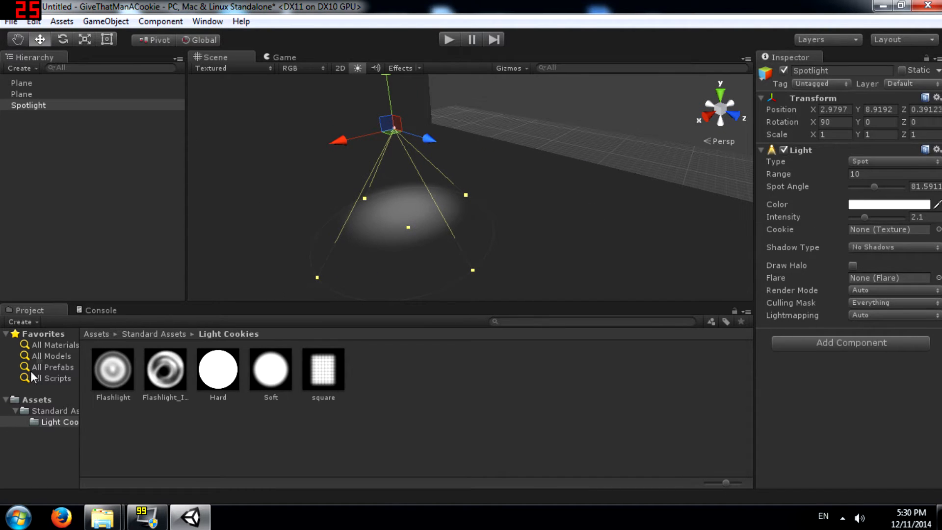
left_click(50, 107)
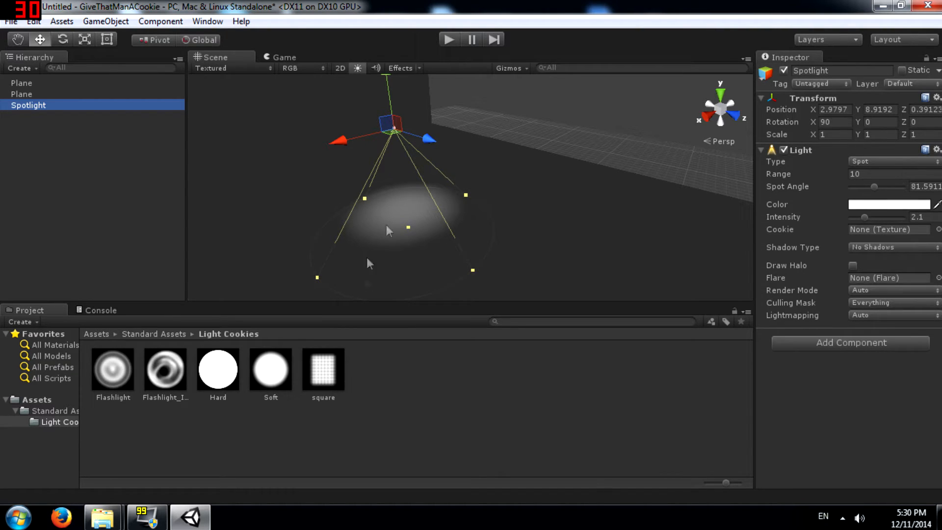
left_click(938, 229)
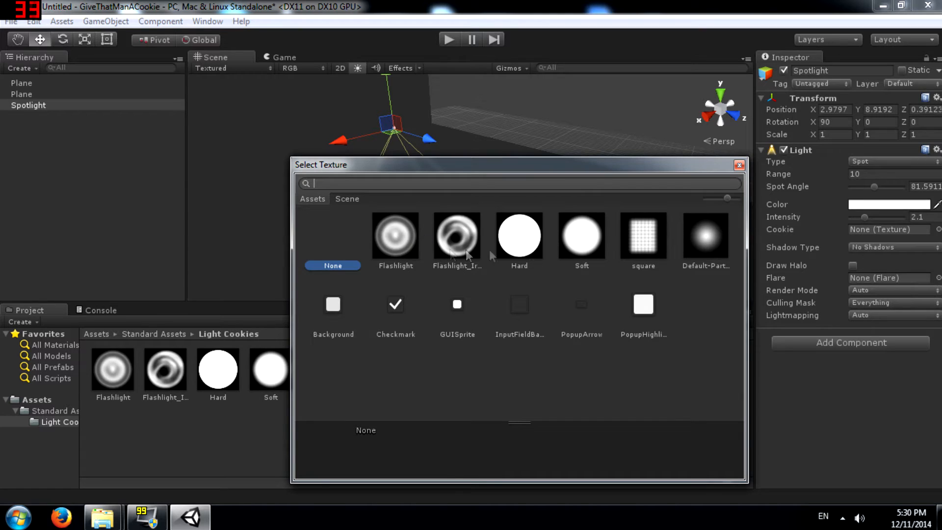
left_click(643, 239)
left_click(739, 165)
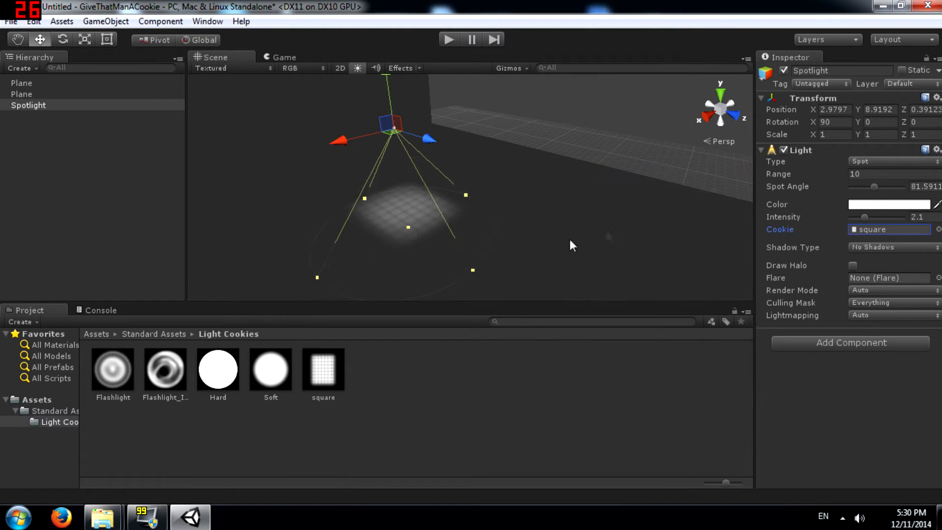
key("w")
right_click_drag(443, 253, 478, 256)
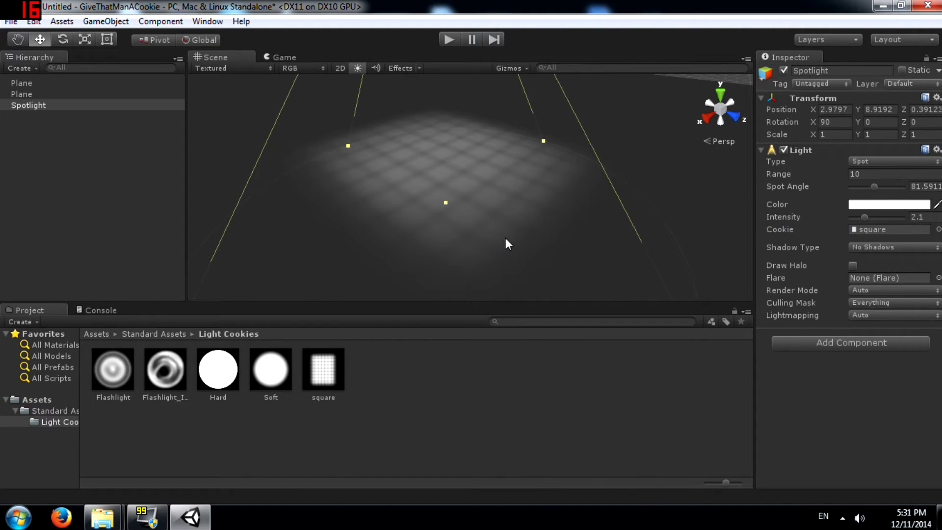
- Replace the spotlight's cookie with the Flashlight texture from the Light Cookies folder
left_click(938, 229)
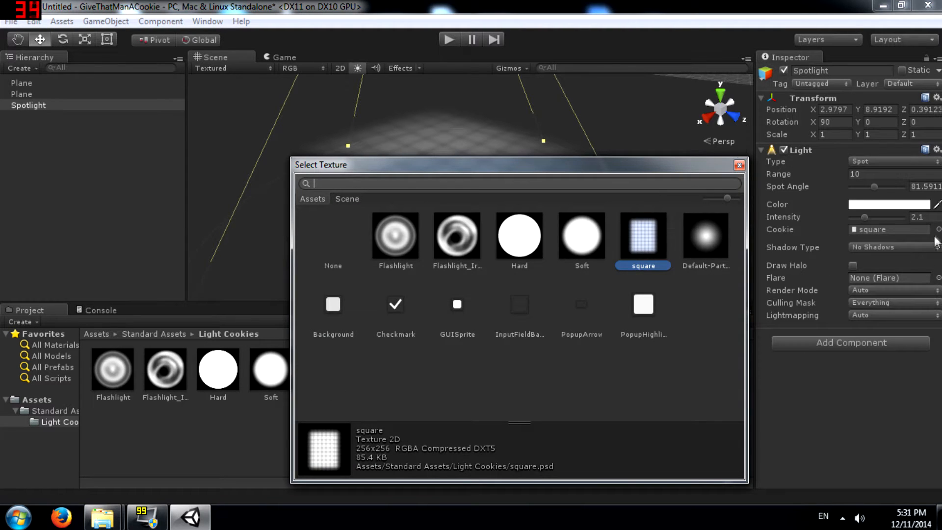
left_click(739, 165)
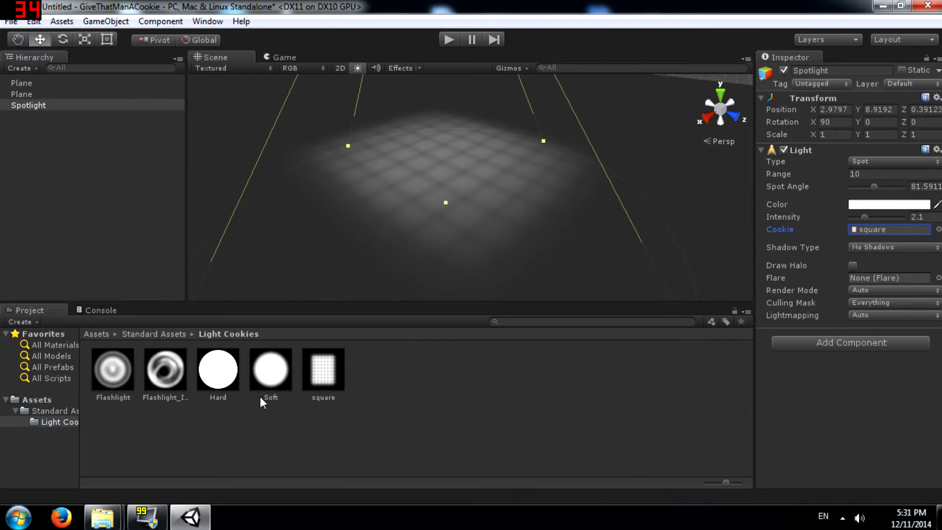
left_click_drag(112, 381, 880, 229)
- Lower the spotlight to about 5.08 in Y so the cookie pattern falls closer to the floor
right_click_drag(470, 195, 469, 103)
key("s")
right_click_drag(478, 178, 453, 150)
key("e")
key("w")
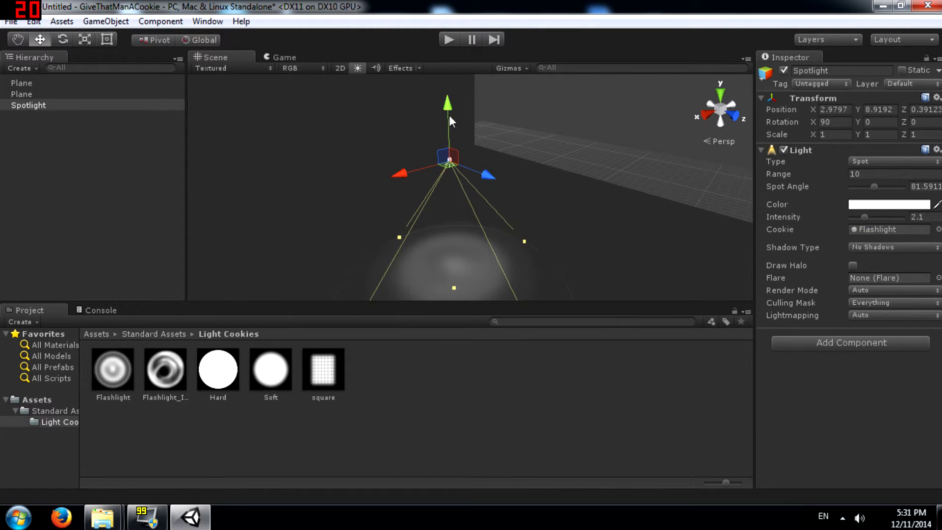
left_click_drag(448, 111, 471, 168)
right_click_drag(577, 249, 586, 290)
- Try the Flashlight_Irregular and Hard textures as the spotlight's cookie, and finish with the Soft texture assigned
left_click_drag(163, 377, 889, 229)
left_click_drag(219, 386, 881, 237)
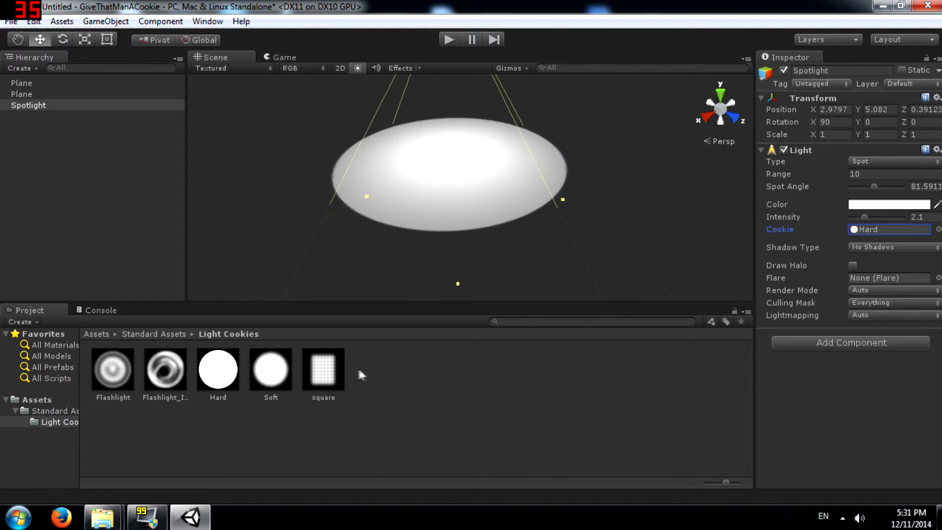
left_click_drag(284, 381, 888, 229)
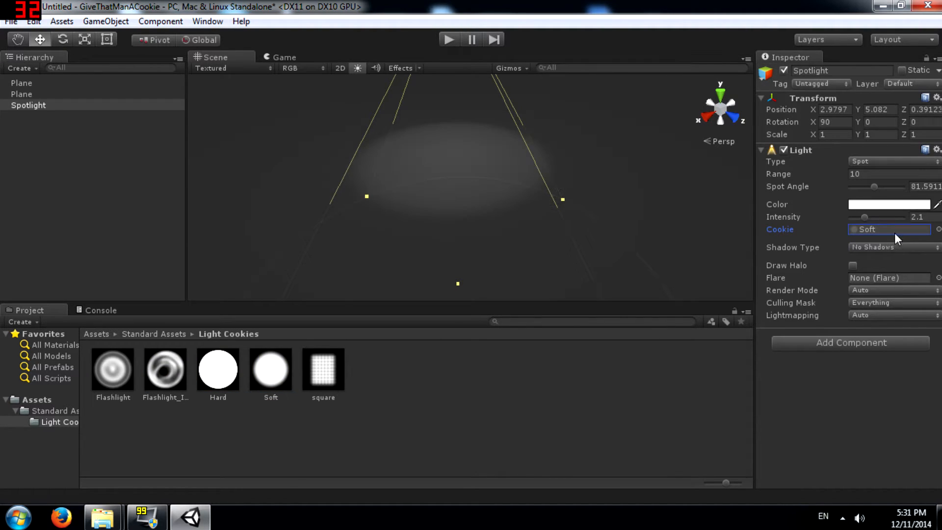
left_click_drag(508, 231, 536, 274, "alt")
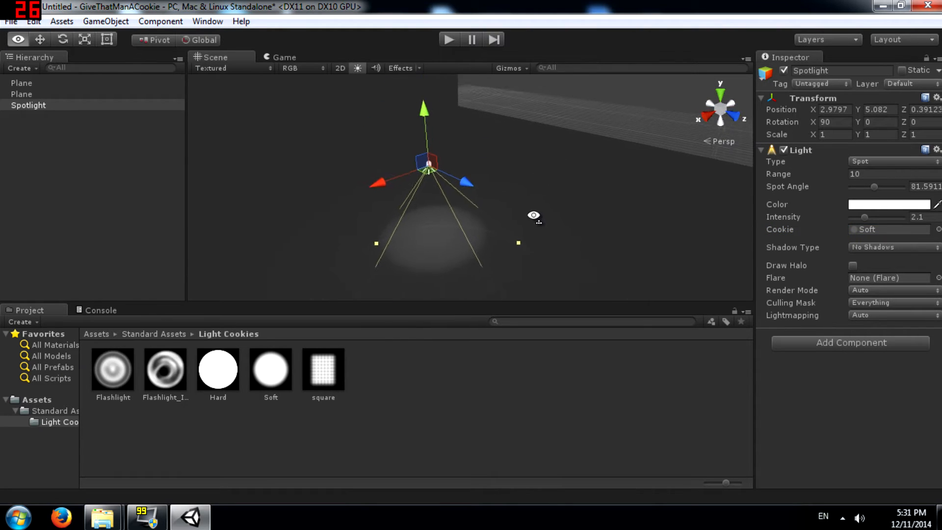
- Deselect the spotlight and return to the root Assets folder of the project
left_click(455, 384)
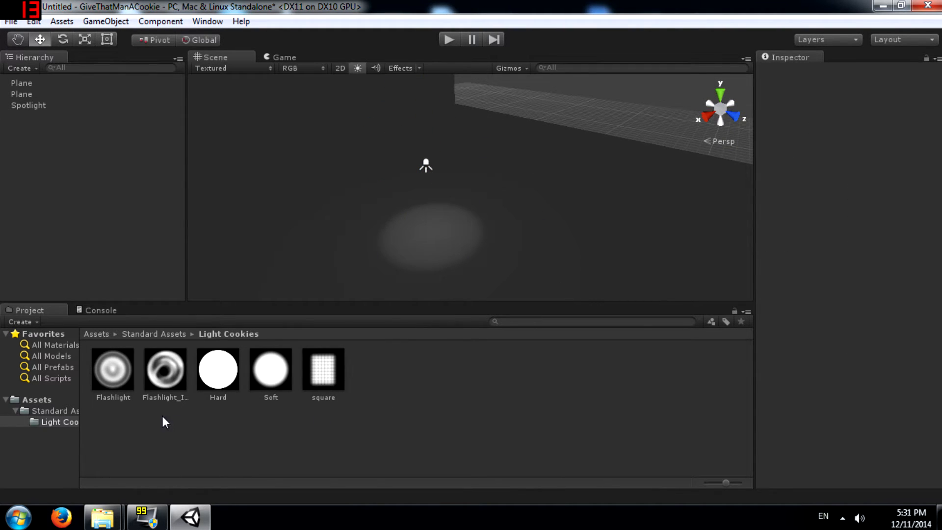
left_click(39, 400)
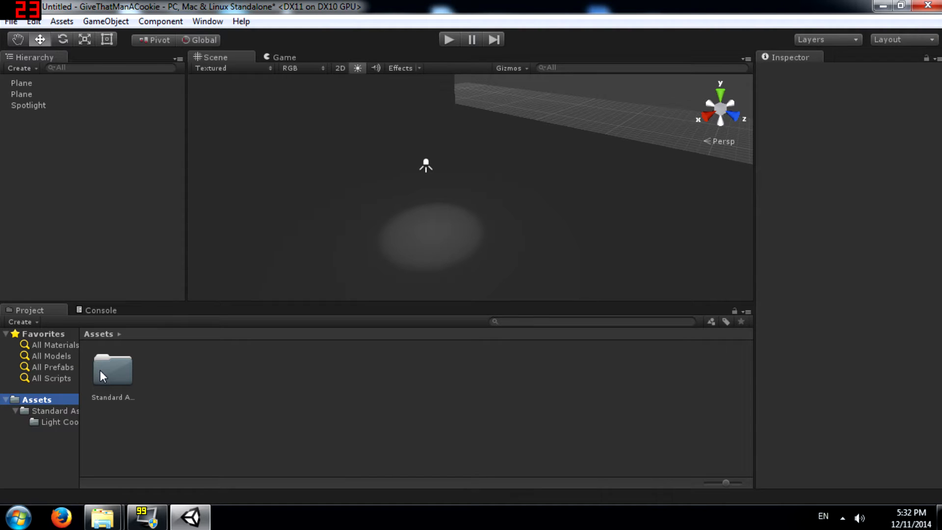
- Switch to Paint and confirm a 256 × 256 pixel canvas in the image properties
left_click(19, 517)
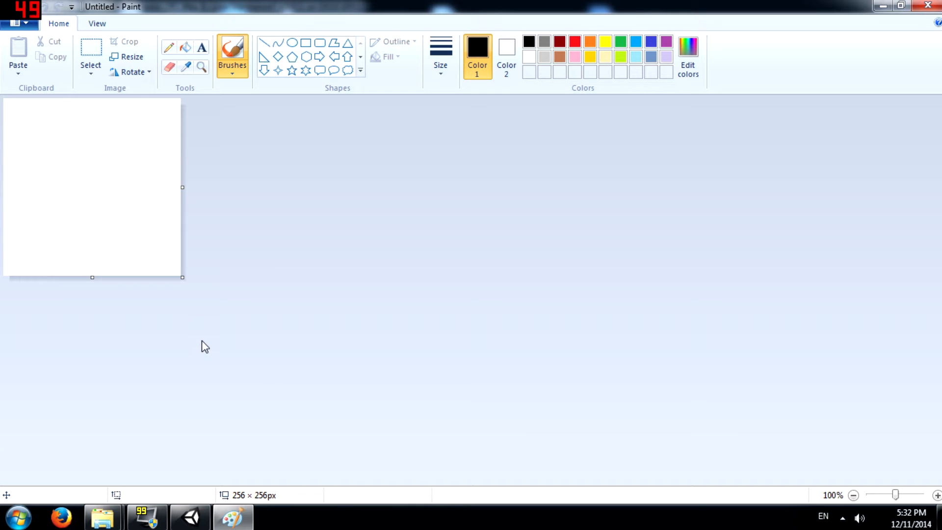
left_click(22, 28)
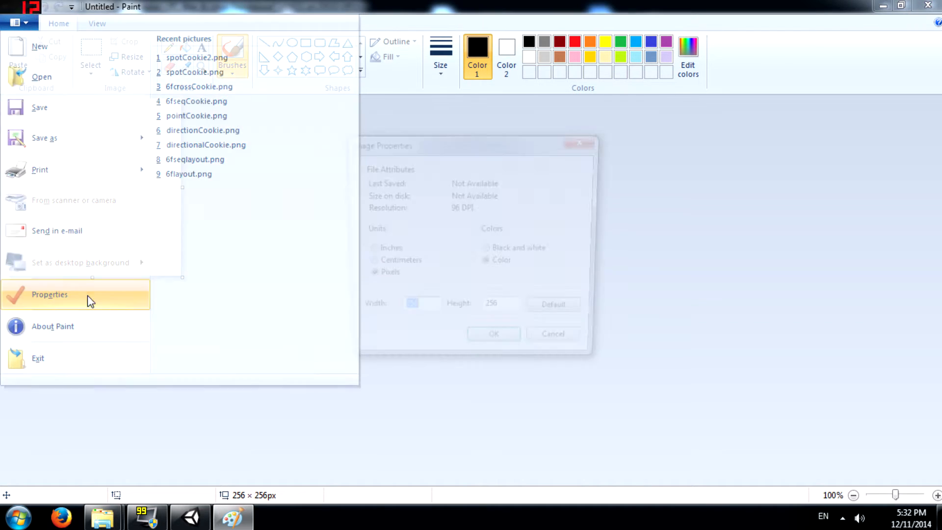
left_click(88, 296)
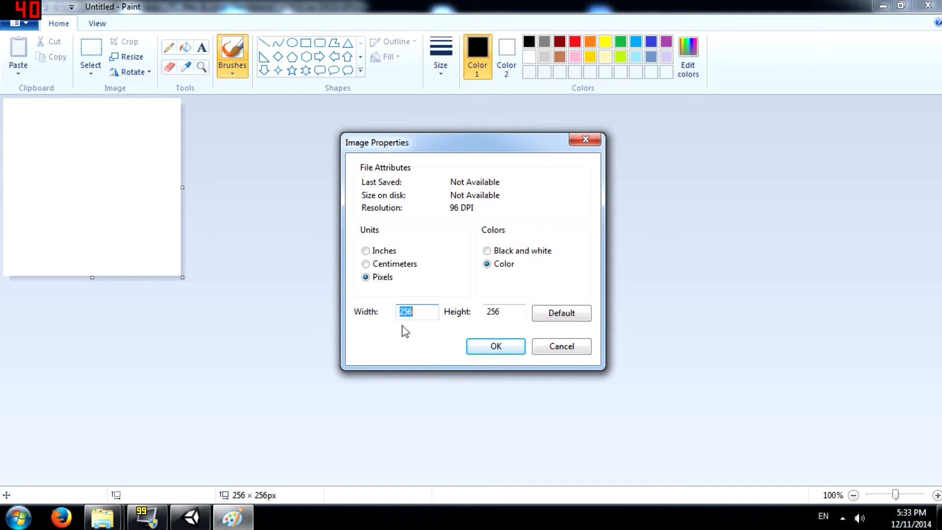
left_click(501, 349)
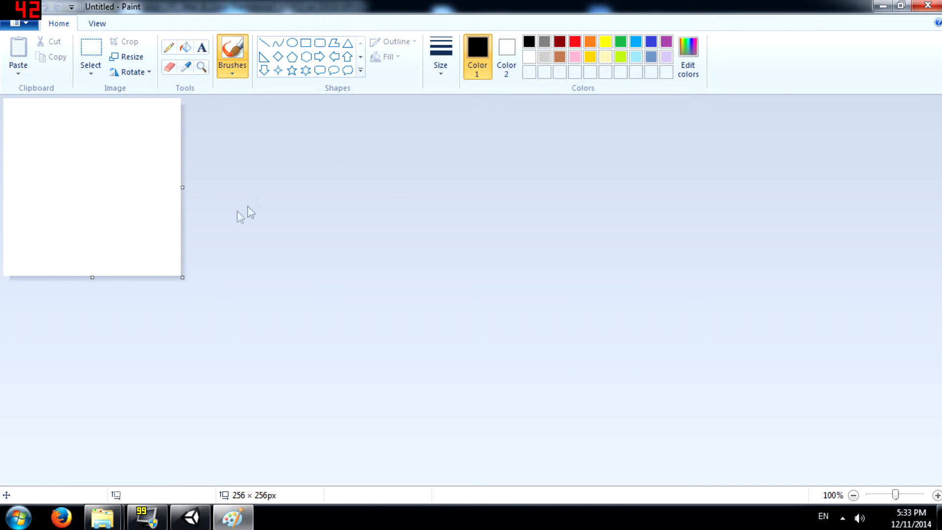
- Fill the blank canvas with black and spray scattered white Airbrush strokes over it at 200% zoom
left_click(193, 47)
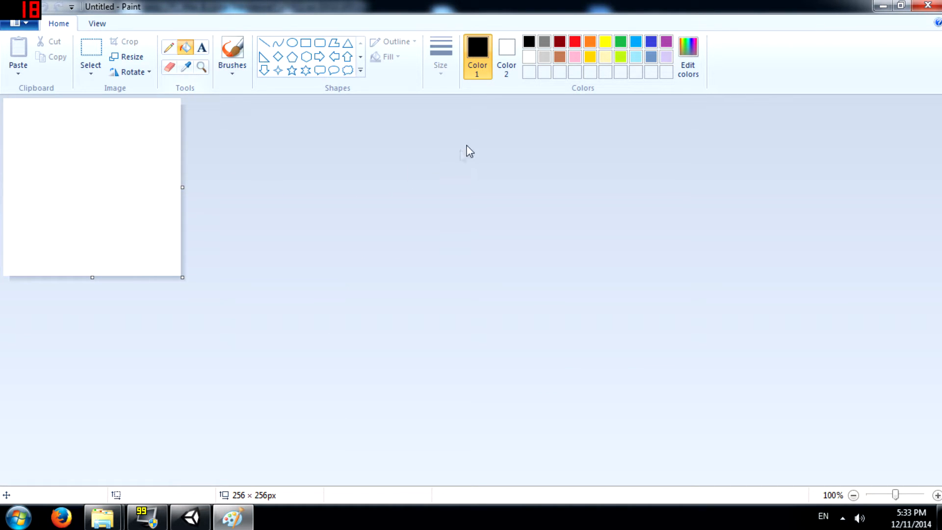
left_click(67, 187)
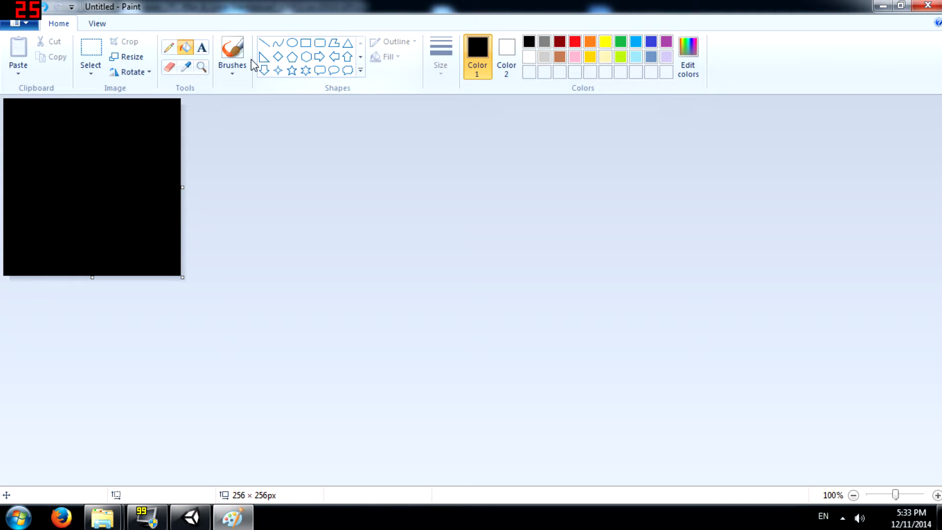
left_click(232, 69)
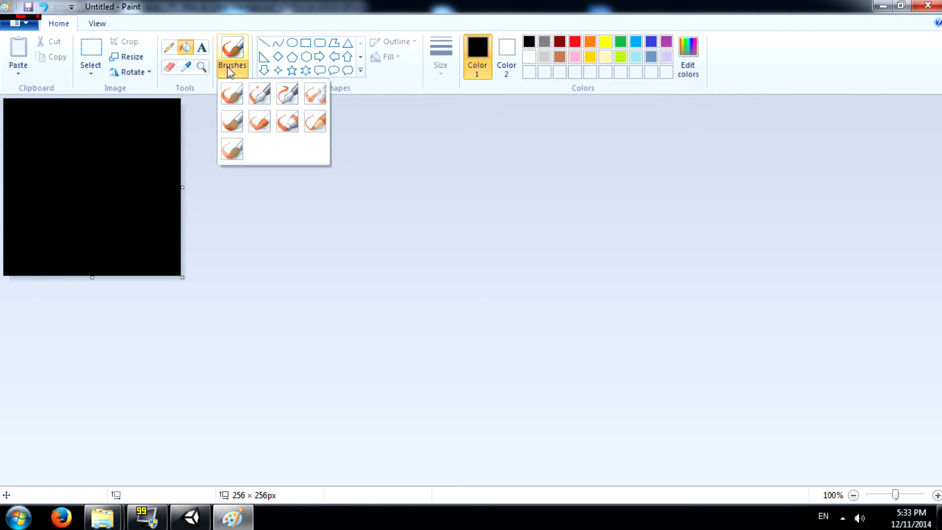
left_click(315, 95)
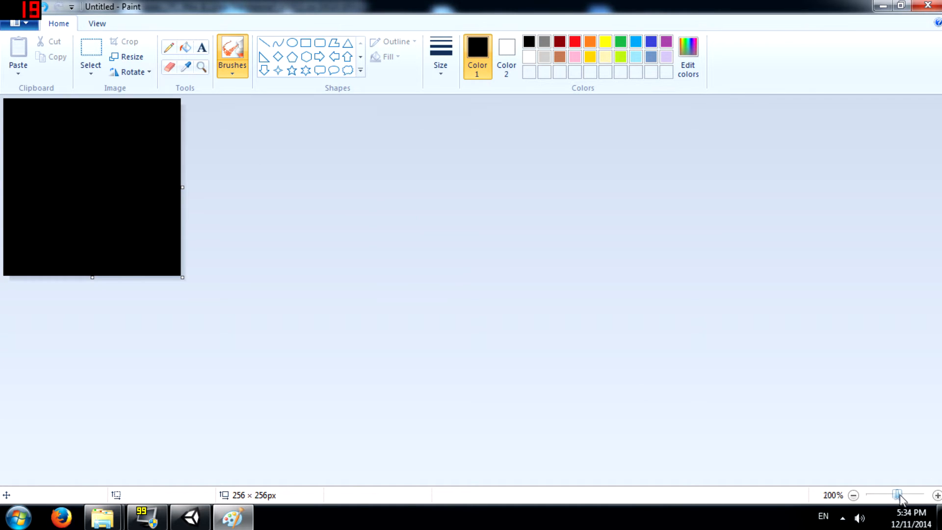
left_click_drag(896, 495, 900, 496)
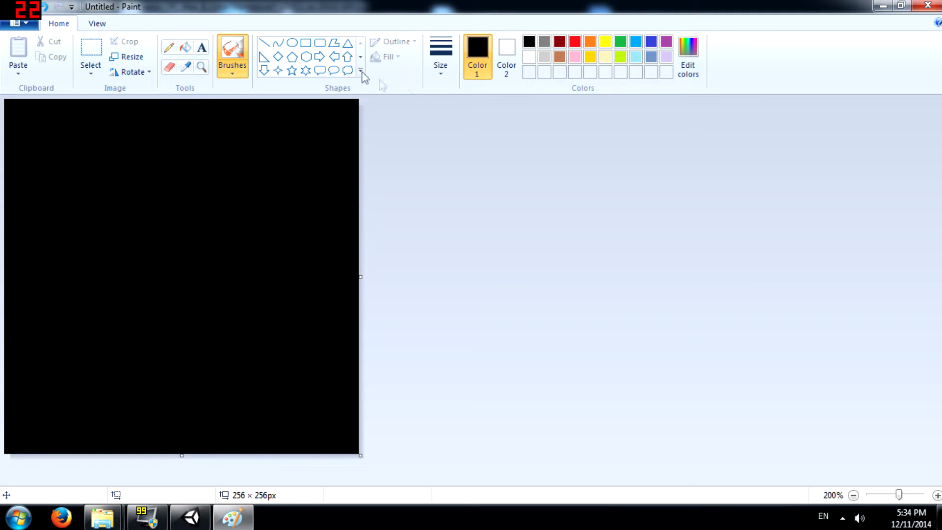
left_click(230, 69)
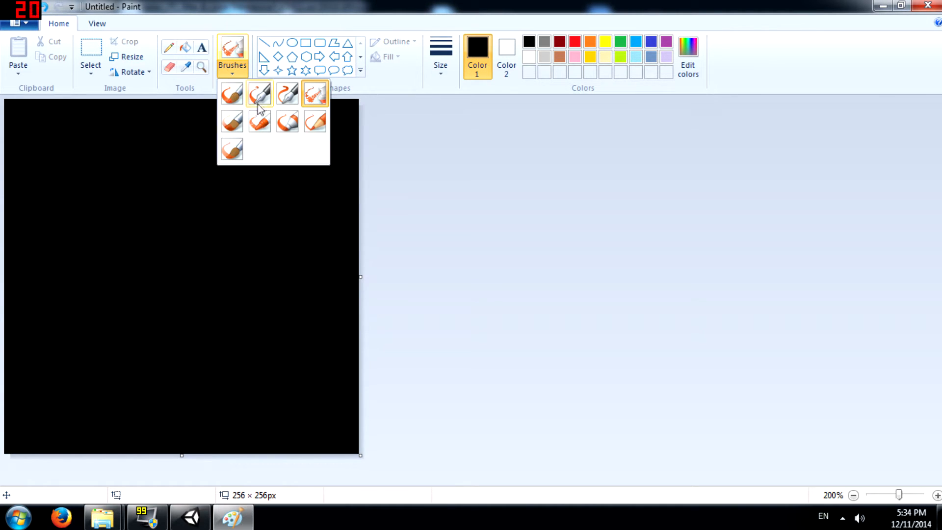
left_click(508, 233)
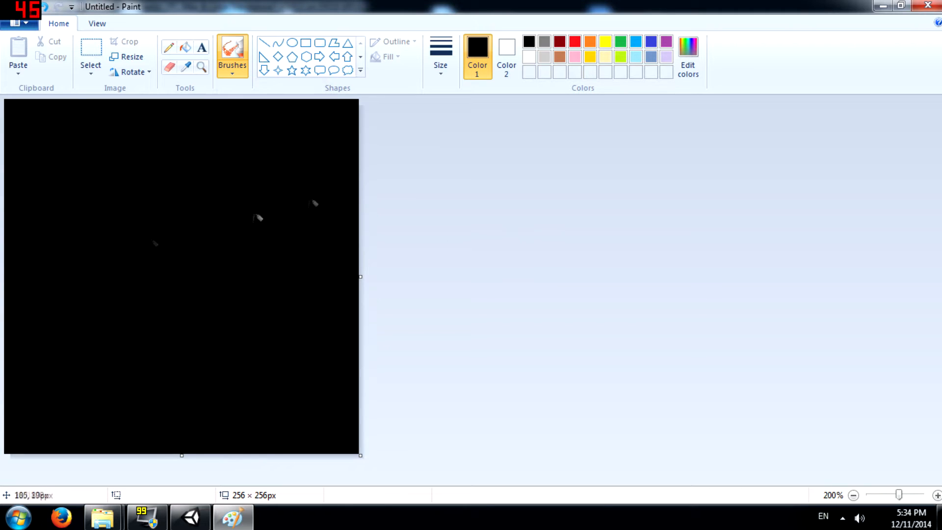
mouse_move(56, 185)
right_mouse_down()
mouse_move(182, 118)
mouse_move(162, 260)
mouse_move(238, 178)
mouse_move(148, 218)
mouse_move(265, 285)
mouse_move(238, 372)
mouse_move(265, 211)
mouse_move(199, 365)
mouse_move(78, 314)
mouse_move(247, 216)
mouse_move(290, 231)
mouse_move(247, 111)
right_mouse_up()
- Paint a curved stroke, a long horizontal stroke near the lower edge and a short stroke in white with the Crayon brush
left_click(234, 73)
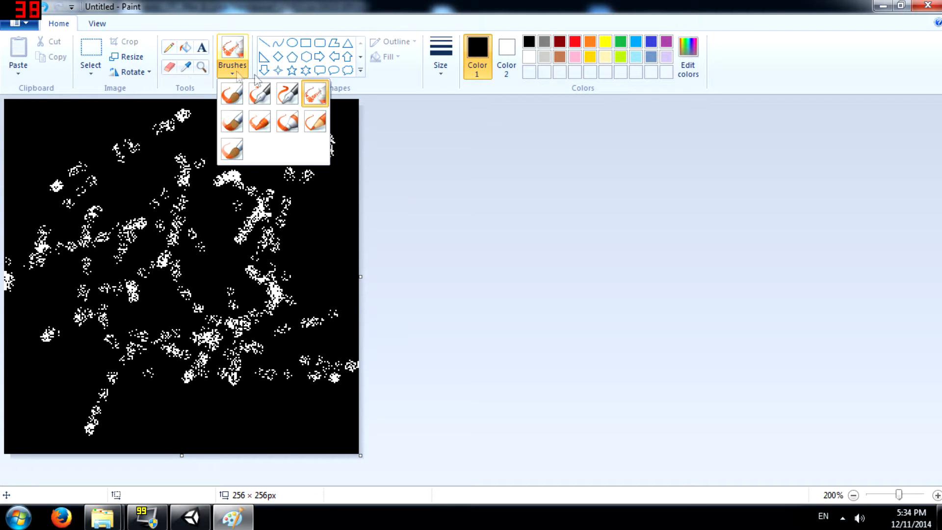
left_click(259, 121)
mouse_move(106, 176)
right_mouse_down()
mouse_move(240, 235)
mouse_move(174, 307)
right_mouse_up()
right_click_drag(9, 390, 300, 406)
right_click_drag(287, 255, 304, 251)
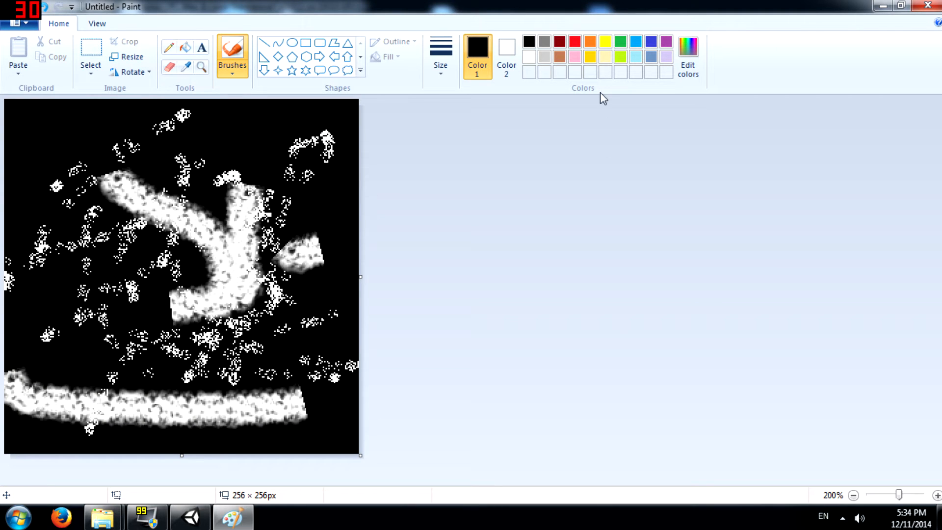
- Set the primary color to dark gray and add two more white crayon strokes plus several overlapping gray ones
left_click(545, 41)
right_click_drag(84, 162, 81, 343)
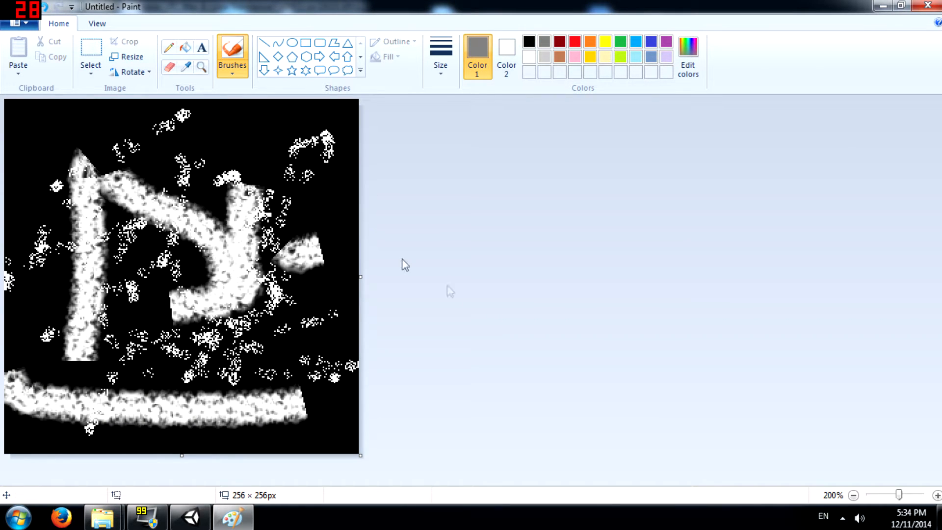
right_click_drag(212, 161, 406, 163)
left_click_drag(155, 188, 225, 278)
left_click_drag(228, 208, 303, 349)
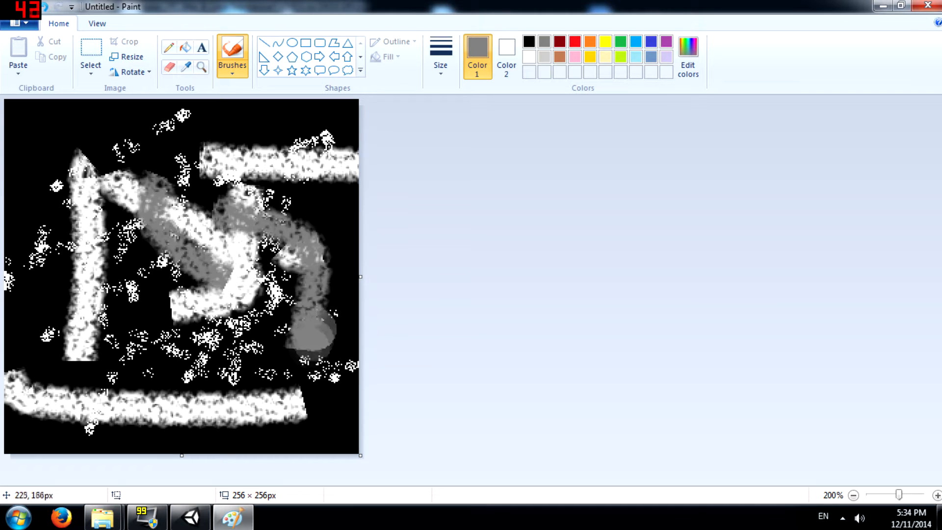
left_click_drag(314, 128, 46, 427)
left_click_drag(228, 427, 118, 446)
- Paint several solid white strokes across the pattern with a thicker Calligraphy brush 1
left_click(232, 68)
left_click(260, 98)
left_click(441, 59)
left_click(448, 182)
left_click(529, 56)
mouse_move(39, 245)
left_mouse_down()
mouse_move(161, 335)
mouse_move(255, 427)
left_mouse_up()
left_click_drag(248, 157, 358, 294)
left_click_drag(94, 188, 226, 130)
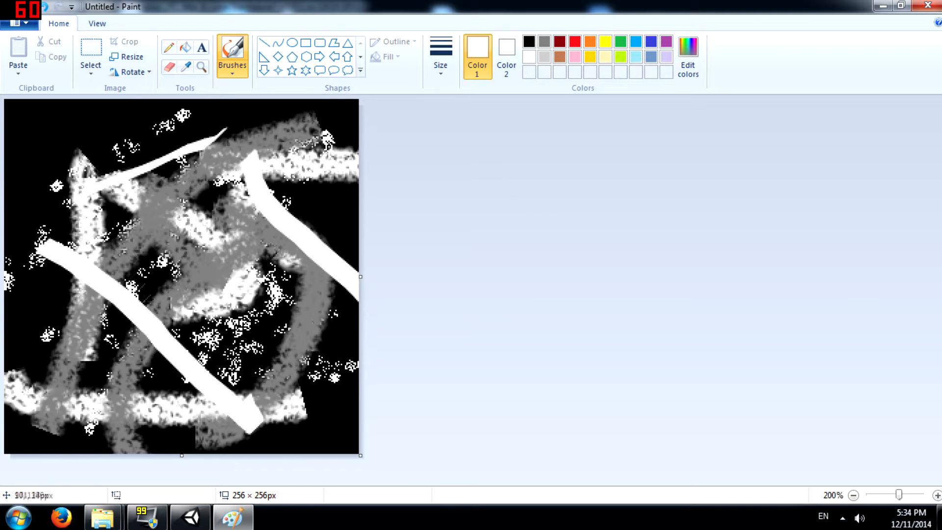
left_click_drag(172, 324, 329, 221)
left_click_drag(149, 254, 361, 197)
left_click_drag(103, 270, 366, 108)
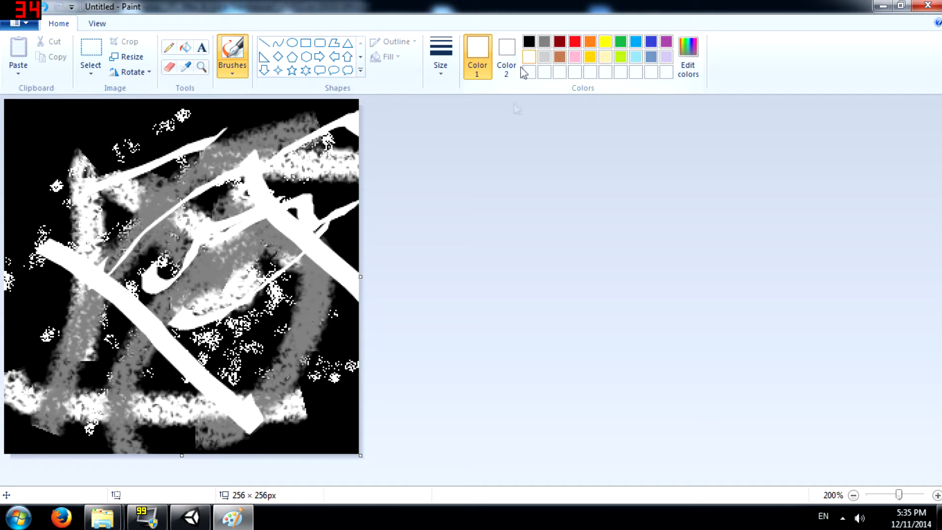
- Save the painted image as directonalLightCookie.png in New folder
key("ctrl+s")
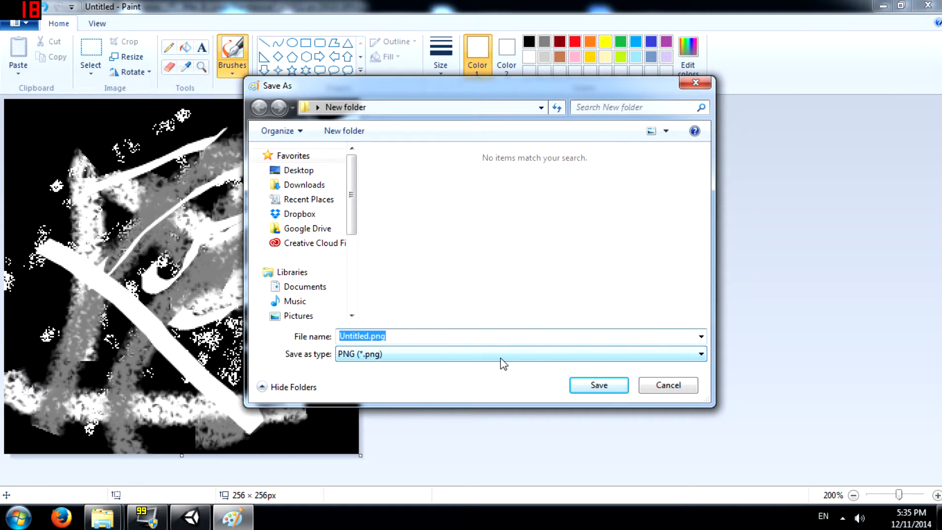
type("spotLight")
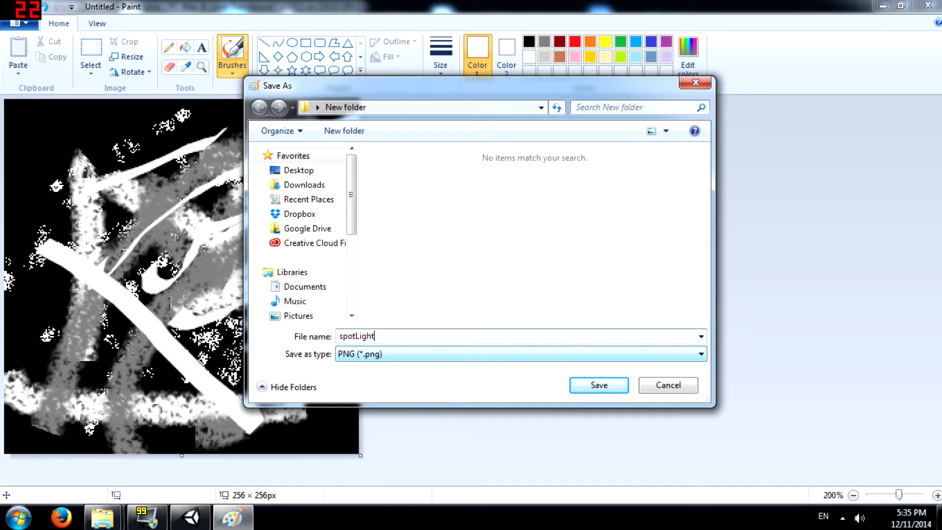
key("ctrl+a")
key("BackSpace")
type("directonal")
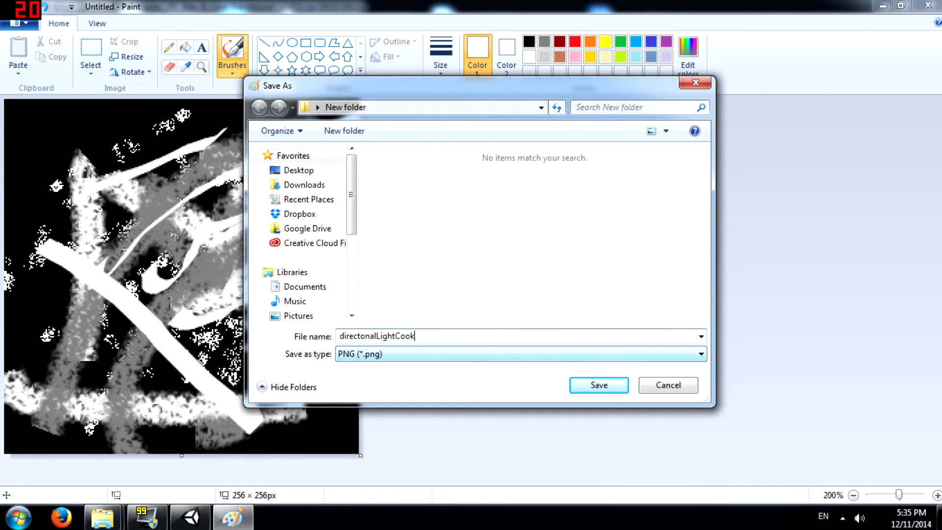
key("Return")
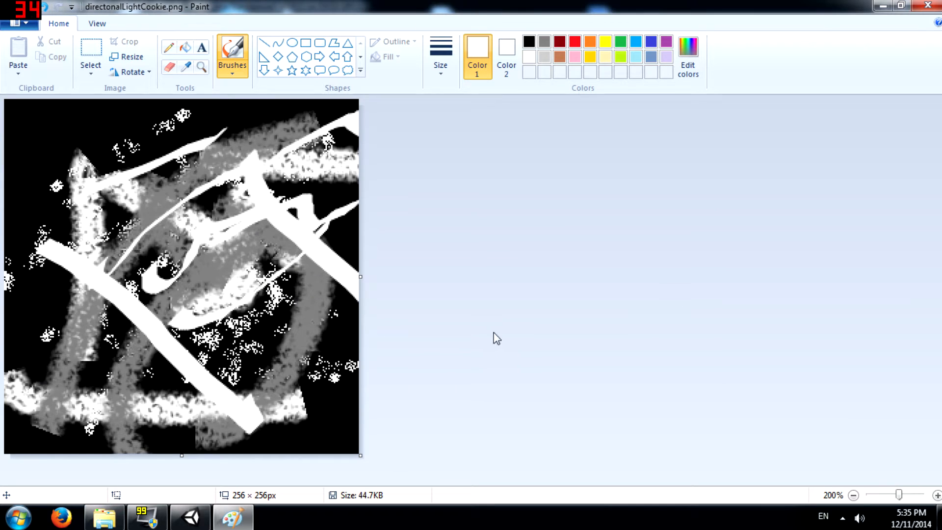
- Import directonalLightCookie.png from New folder into the Unity project's root Assets folder and select it
left_click(104, 516)
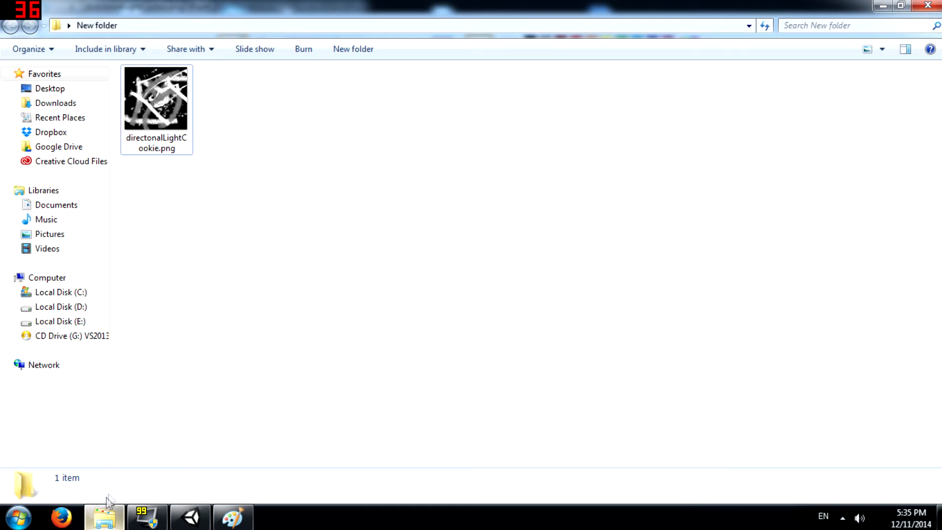
left_click_drag(155, 111, 274, 372)
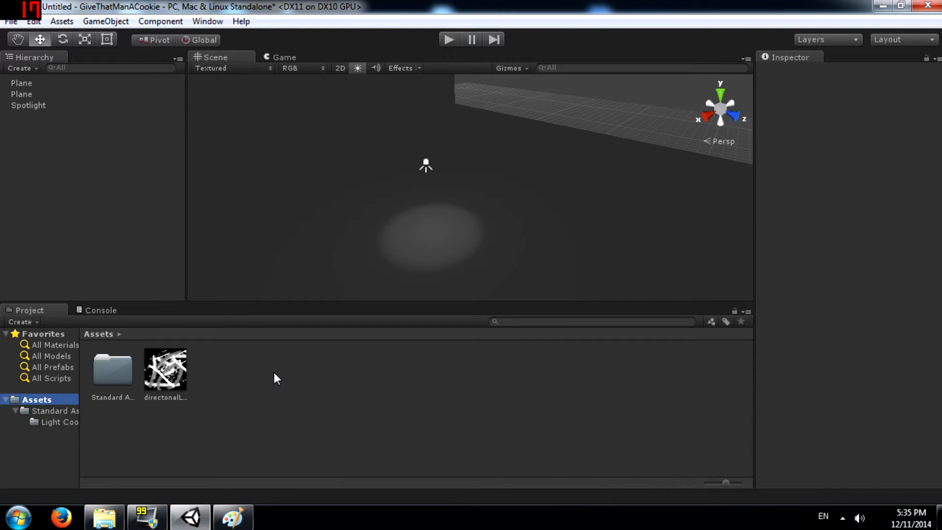
left_click(168, 365)
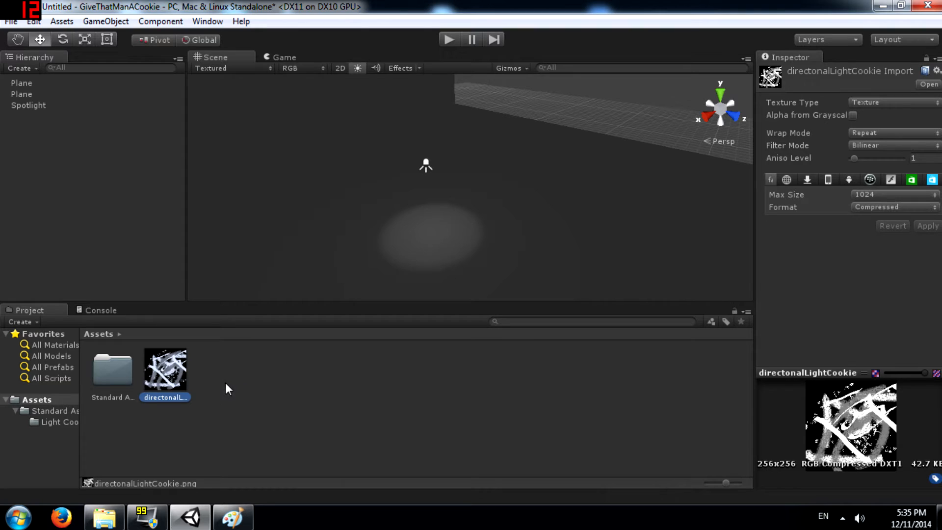
- Set the texture's type to Cookie with light type Directional, enable Alpha from Grayscale, and apply the import settings
left_click(865, 102)
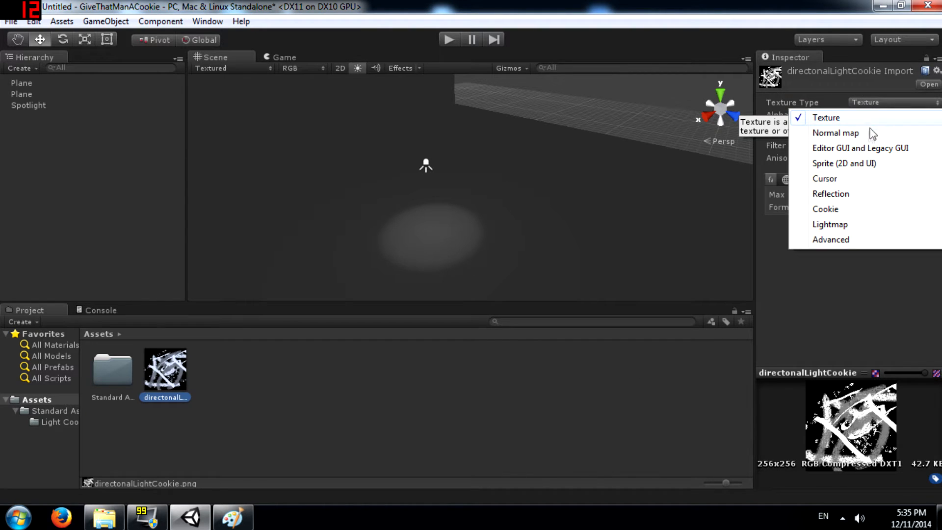
left_click(865, 210)
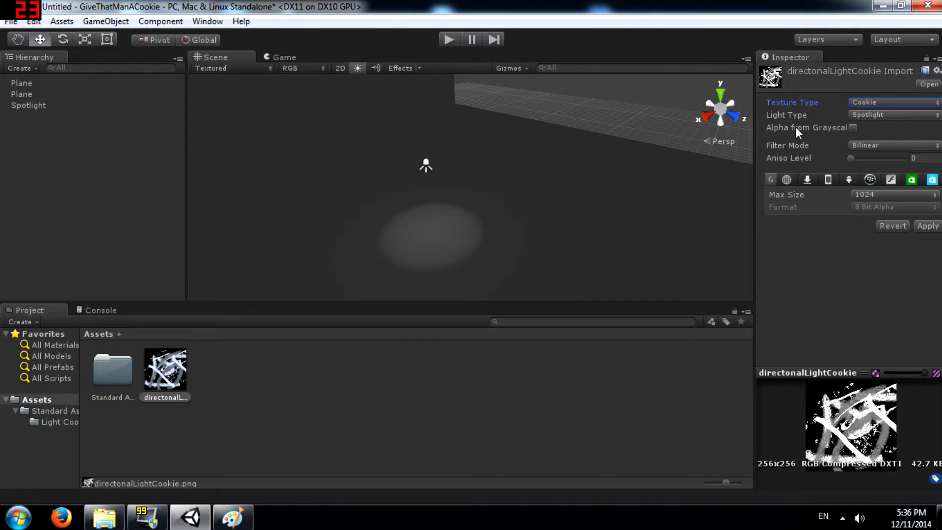
left_click(891, 116)
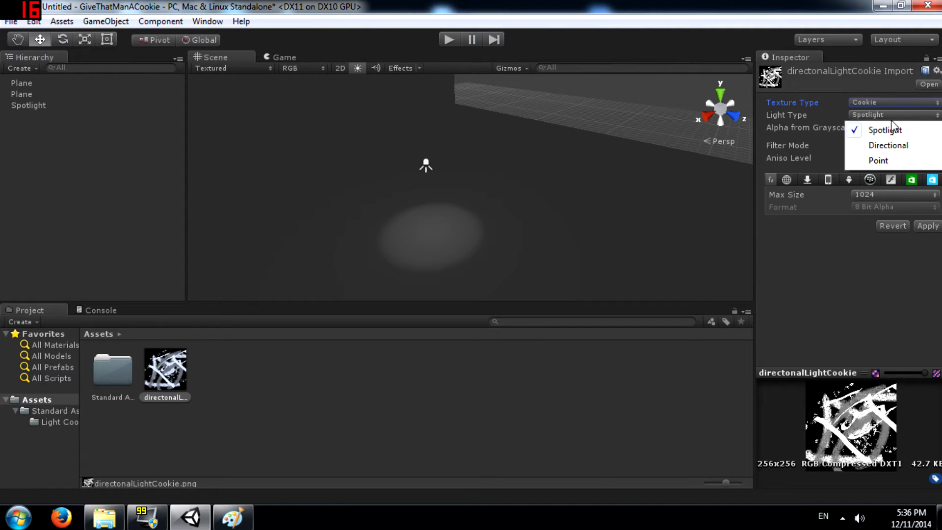
left_click(901, 146)
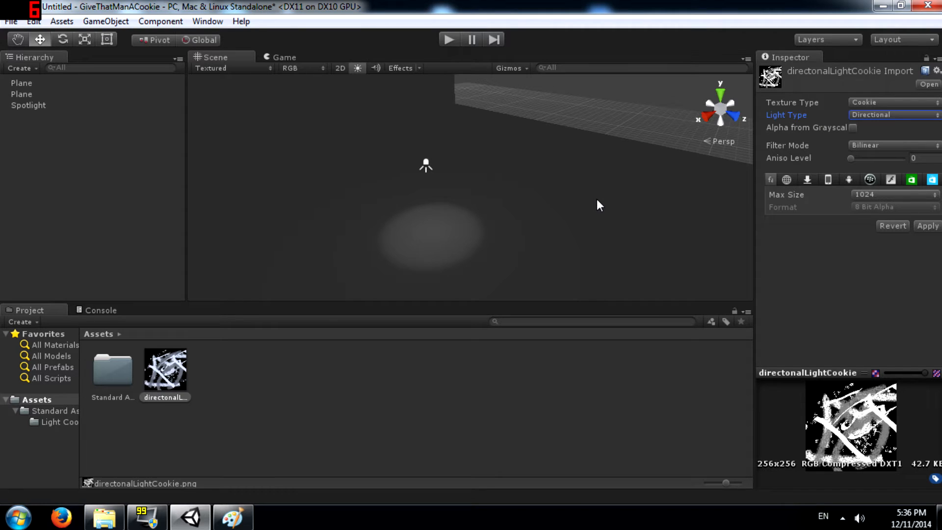
left_click(854, 129)
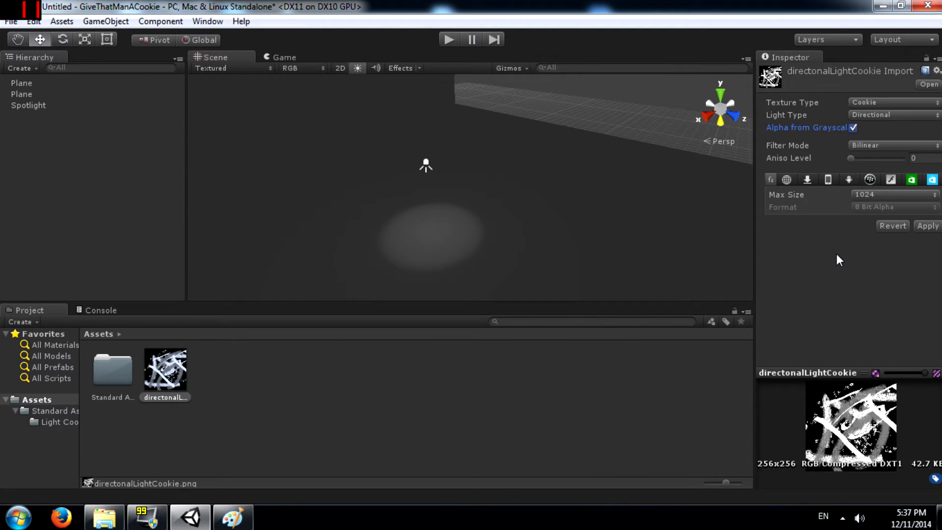
left_click(928, 227)
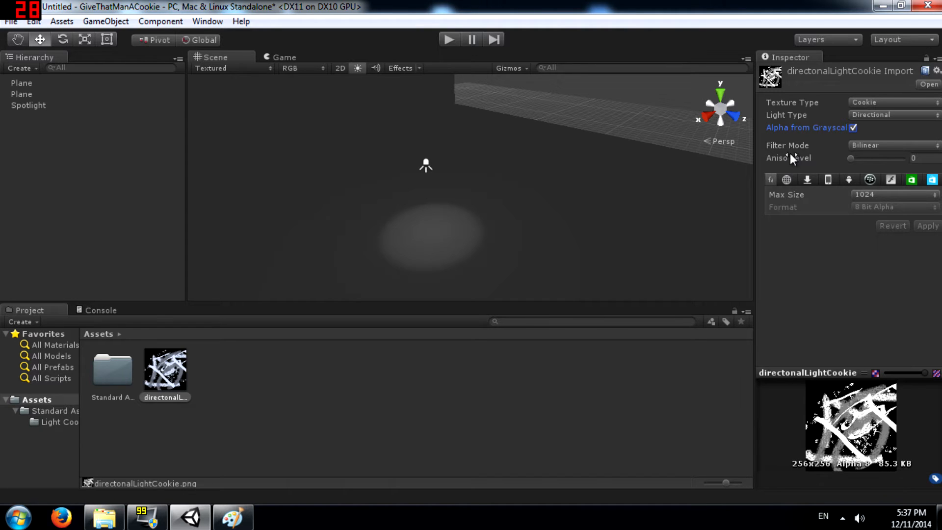
- Add a directional light to the scene and move it to about X -1.134, Z 17.544, beyond the floor's edge
left_click_drag(595, 183, 447, 208, "alt")
left_click(460, 202)
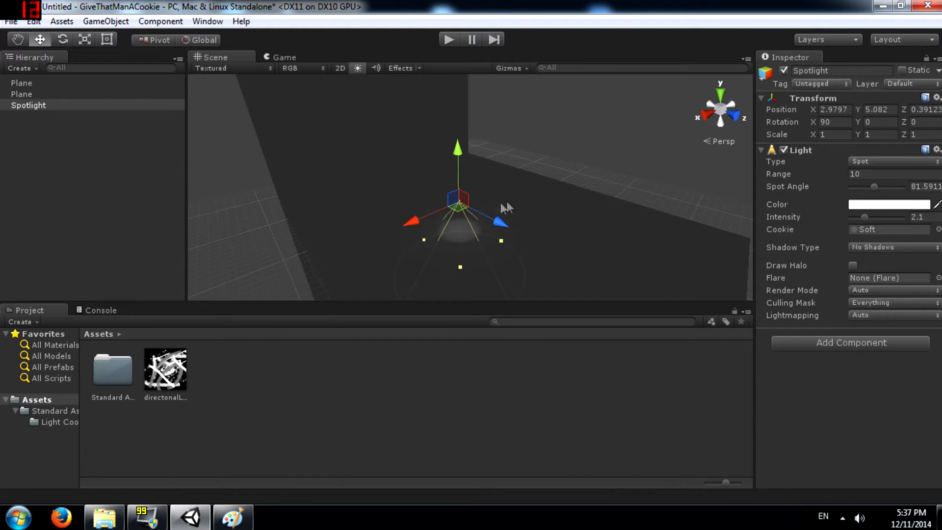
left_click(86, 22)
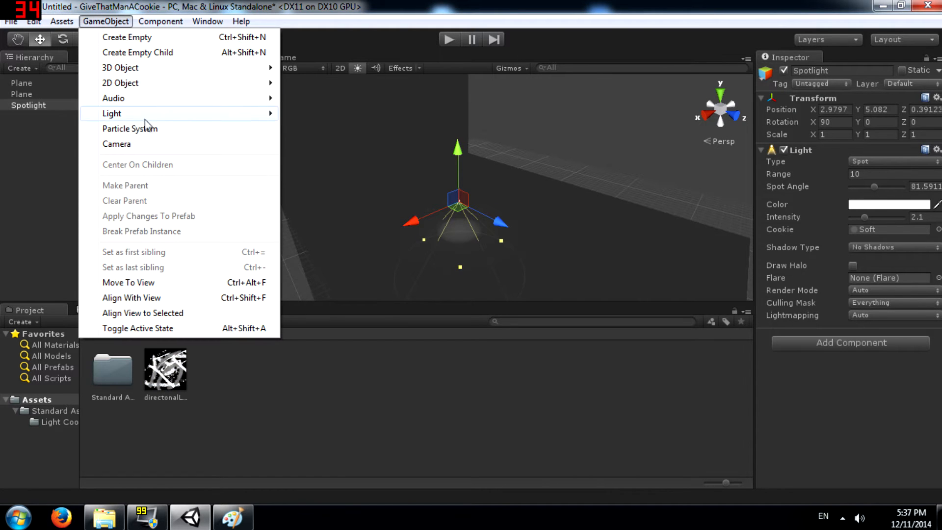
mouse_move(166, 114)
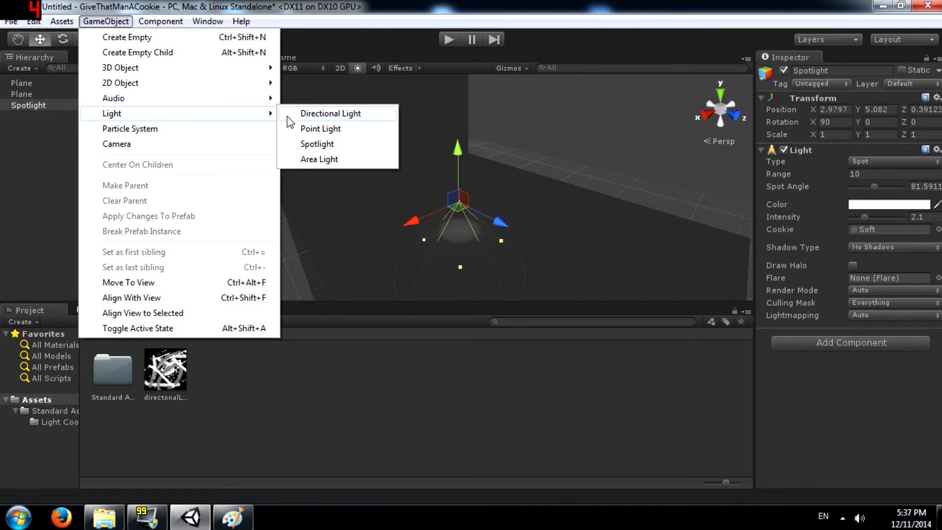
left_click(328, 114)
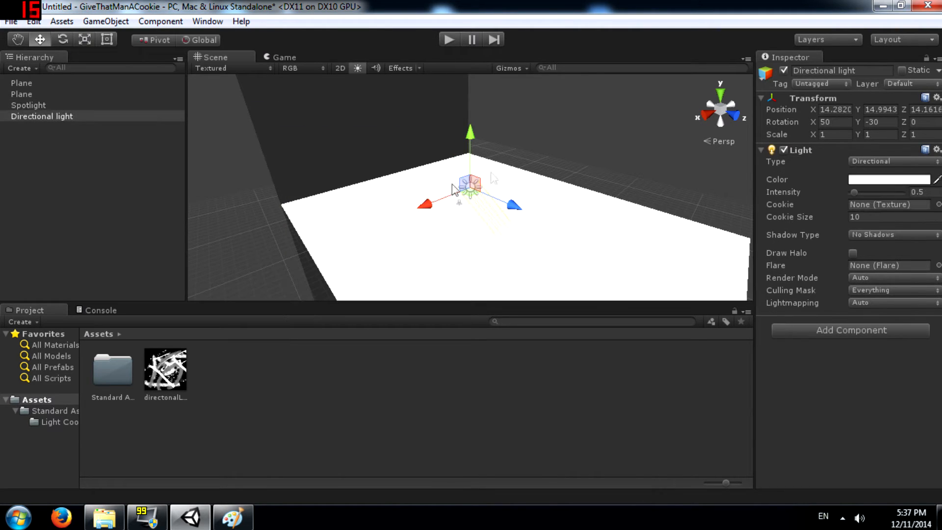
left_click_drag(474, 183, 672, 138)
right_click_drag(549, 196, 586, 159)
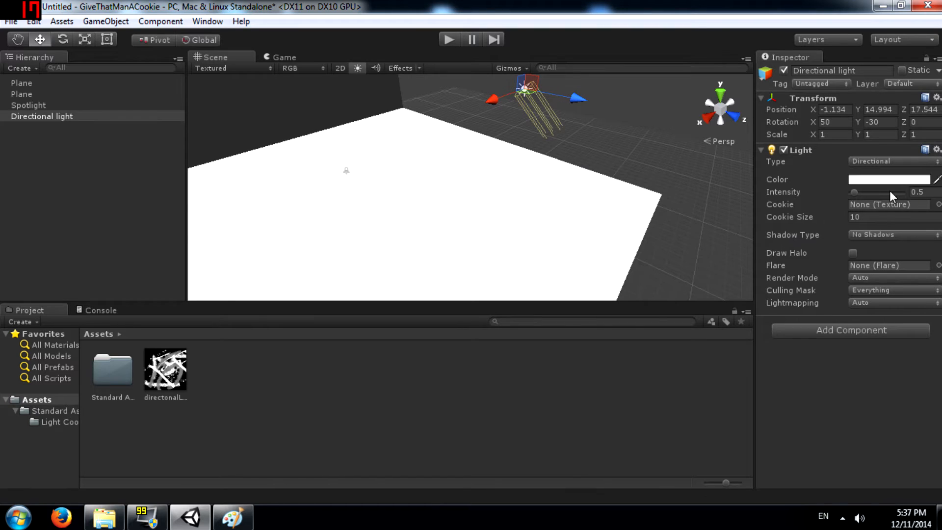
- Assign the directonalLightCookie texture as the directional light's cookie
left_click_drag(171, 374, 870, 204)
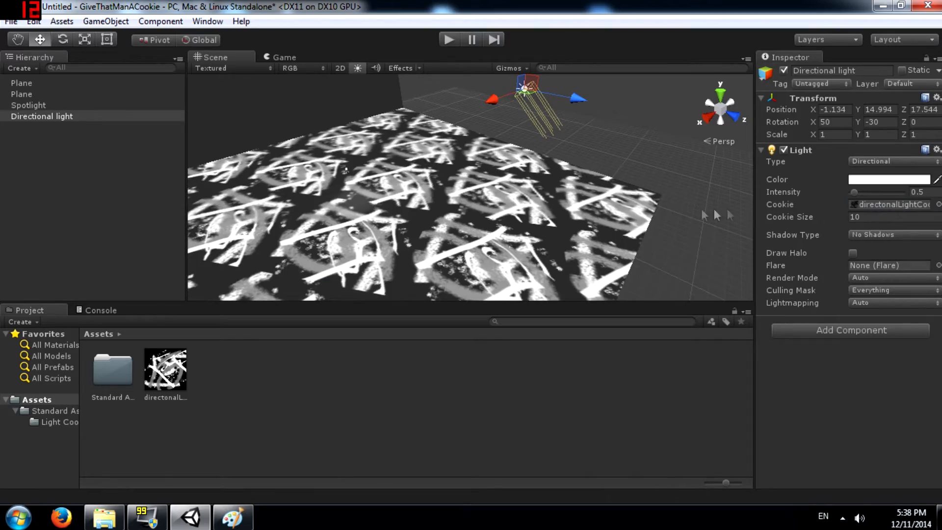
left_click_drag(430, 188, 521, 145, "alt")
right_click_drag(521, 145, 523, 146)
key("s")
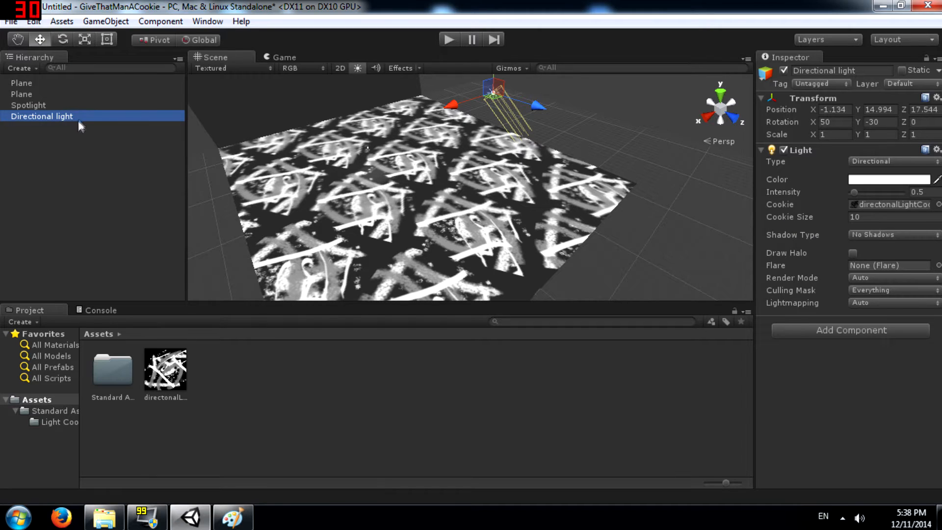
- Set the directional light's cookie size to 2 and inspect the tiling on the floor
left_click(787, 217)
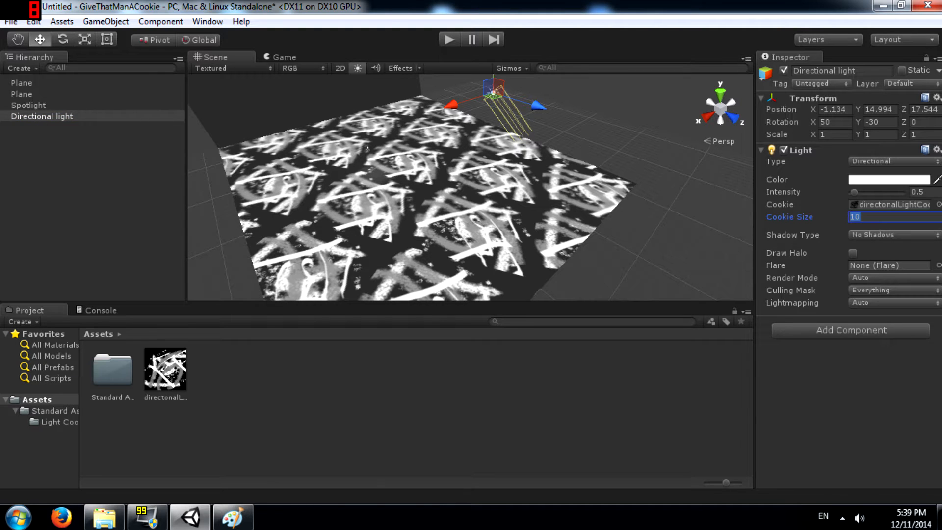
type("2")
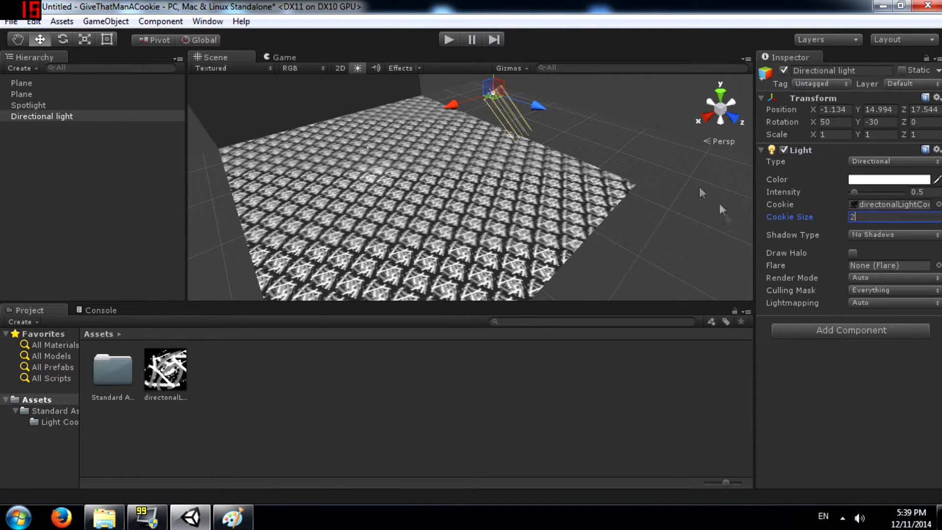
left_click_drag(471, 209, 499, 166, "alt")
scroll(500, 165, "down", 5)
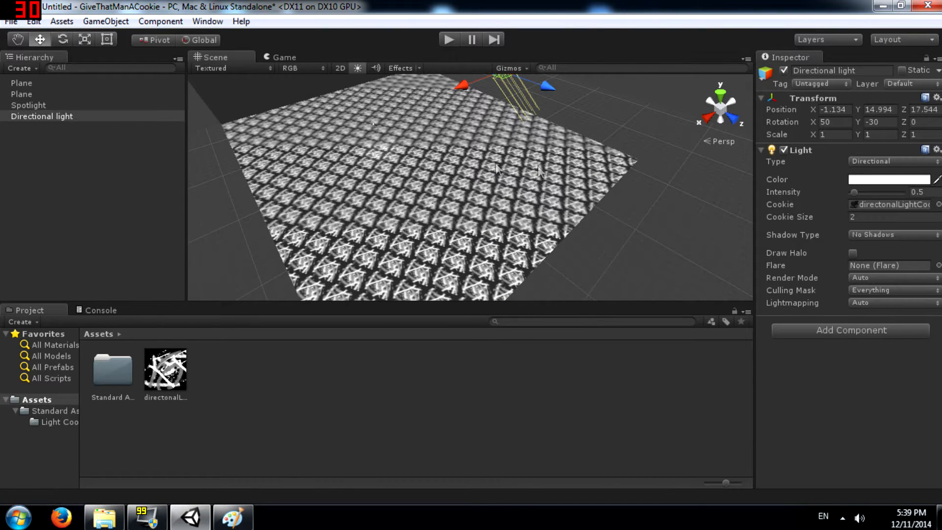
- Set the directional light's cookie size to 30 and inspect the pattern on the floor
left_click(874, 216)
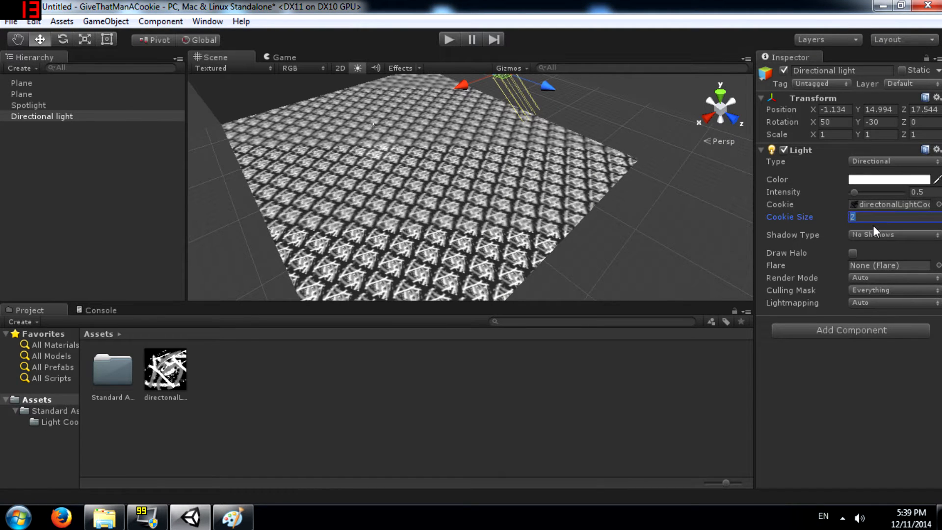
type("30")
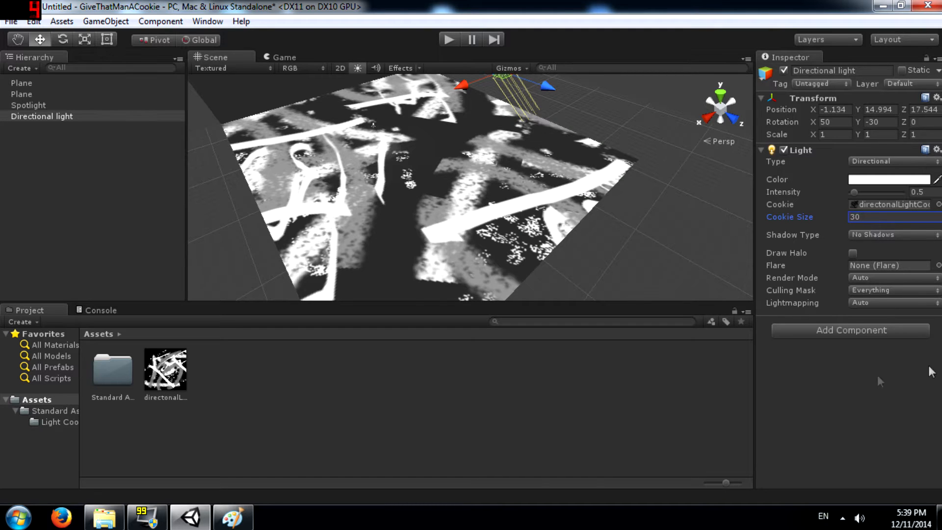
mouse_move(432, 128)
left_mouse_down("alt")
mouse_move(422, 109)
mouse_move(443, 139)
left_mouse_up("alt")
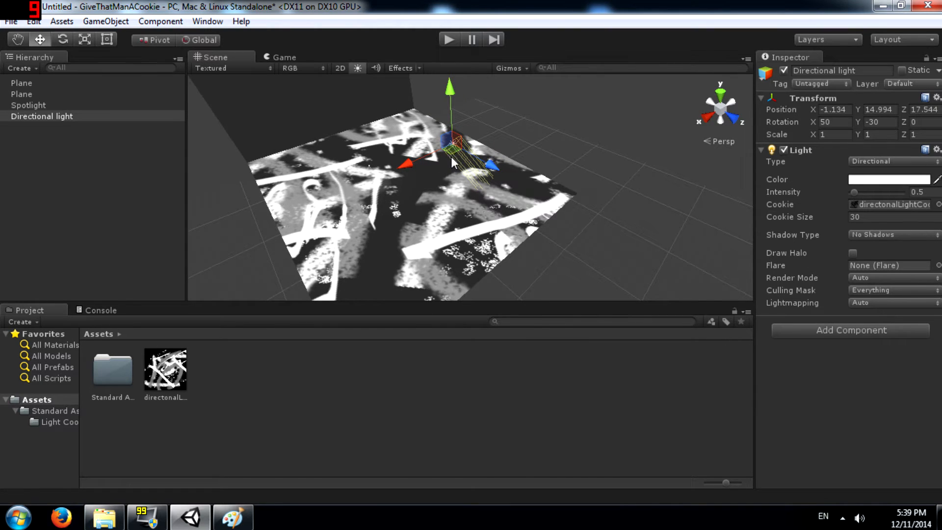
- Rotate the directional light to about X 48.5, Y -147.7, Z -127.9 so its cookie covers both the wall and the floor
key("e")
left_click_drag(482, 121, 511, 291)
right_click_drag(523, 252, 502, 171)
left_click_drag(497, 204, 502, 148)
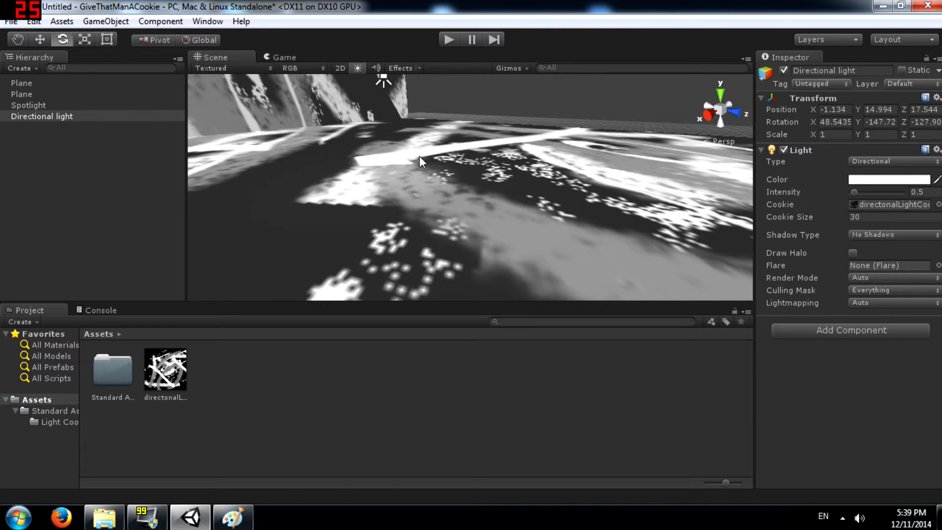
key("f")
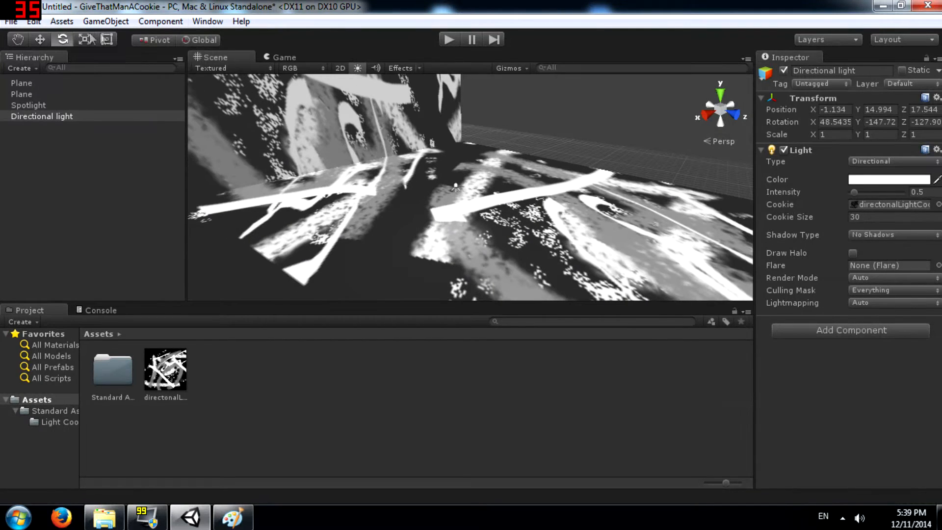
- Add a cube to the scene and move it to about X 8.34, Y 3.43, Z 2.23
left_click(105, 21)
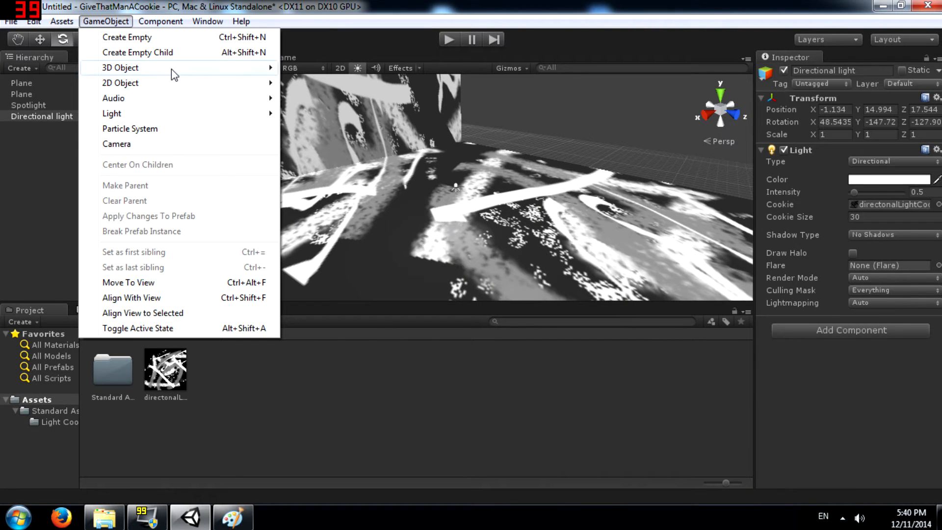
mouse_move(172, 68)
left_click(341, 69)
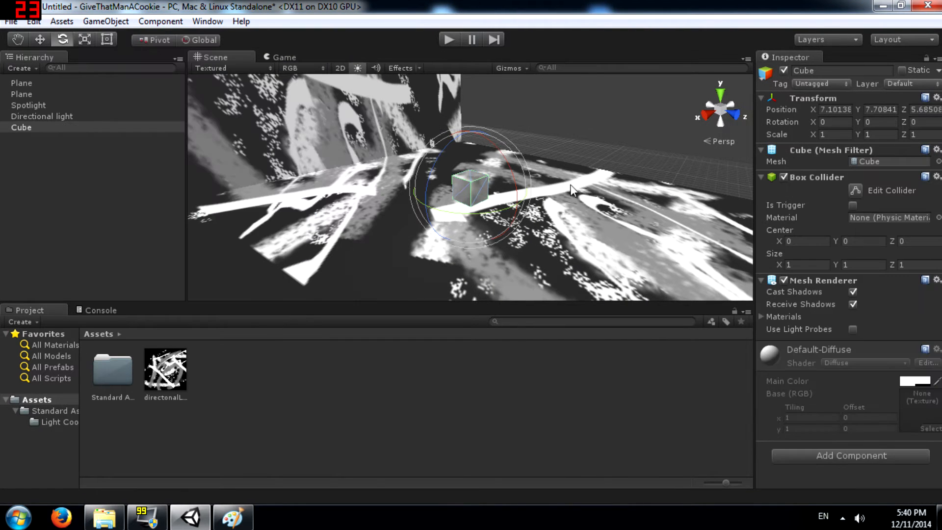
right_click_drag(534, 168, 496, 177)
left_click_drag(487, 183, 402, 171)
left_click_drag(391, 101, 433, 196)
left_click_drag(432, 196, 418, 177, "alt")
- Enlarge the cube uniformly to a scale of about 2.42 and reposition it above the floor
key("e")
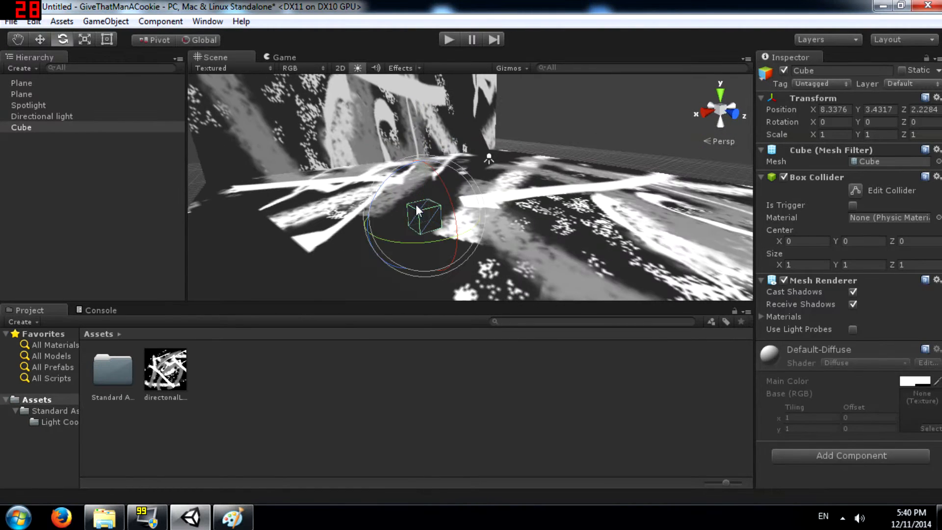
key("r")
left_click_drag(419, 219, 425, 183)
key("w")
left_click_drag(398, 202, 386, 190)
left_click_drag(386, 137, 398, 156)
right_click_drag(470, 215, 413, 223)
- Duplicate the cube, move the copy aside and stretch it into a larger box
key("ctrl+d")
left_click_drag(378, 208, 398, 210)
key("e")
key("r")
left_click_drag(573, 194, 603, 202)
left_click_drag(524, 126, 530, 49)
right_click_drag(530, 186, 722, 206)
- Duplicate a cube near the wall at about X 0.49, Y 2.26, Z -12.26 and stretch it vertically to a Y scale of about 12
left_click(424, 209)
key("ctrl+d")
key("w")
left_click_drag(426, 222, 443, 166)
key("e")
key("r")
left_click_drag(444, 103, 419, 410)
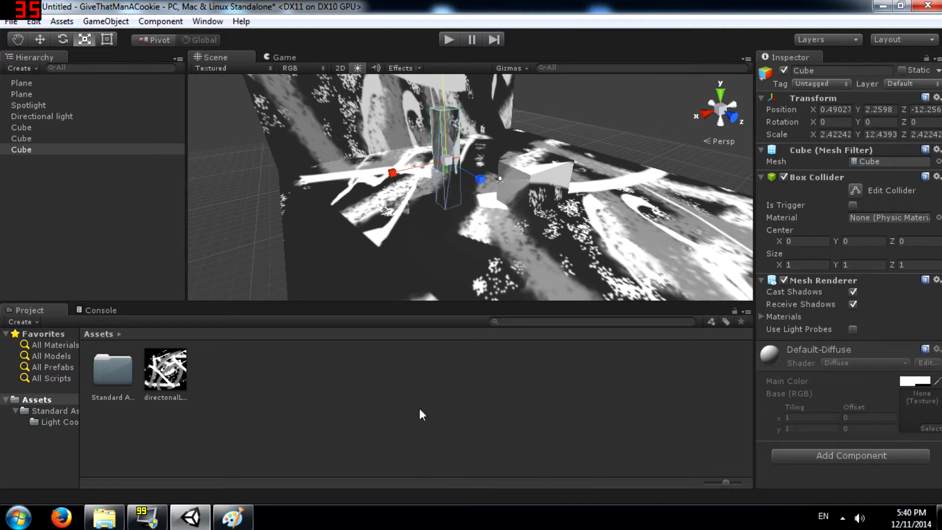
- Widen the tall pillar cube to an X scale of about 4.21
left_click(420, 417)
left_click(449, 149)
left_click_drag(392, 173, 353, 181)
right_click_drag(563, 114, 604, 117)
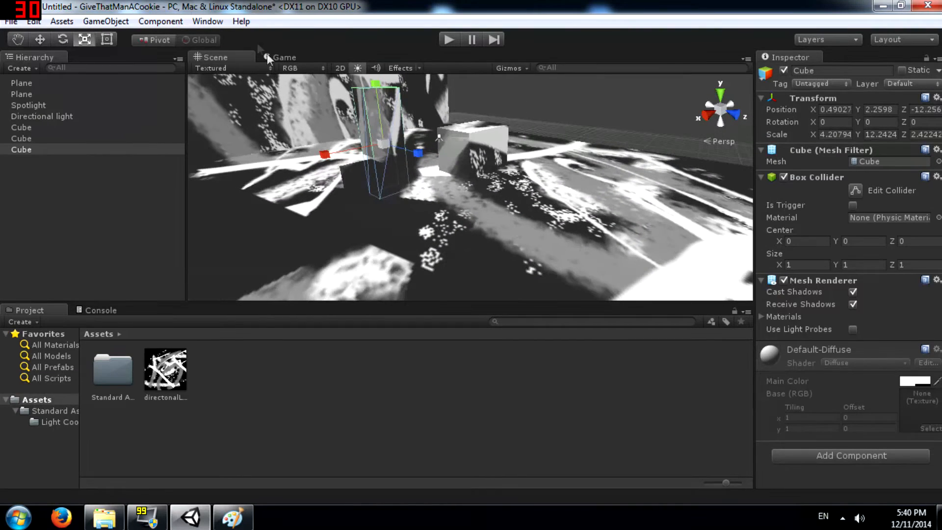
- Add a sphere, scale it uniformly to about 4.48 and move it to about X 8.31, Y 5.19, Z 3.14
left_click(105, 21)
mouse_move(240, 67)
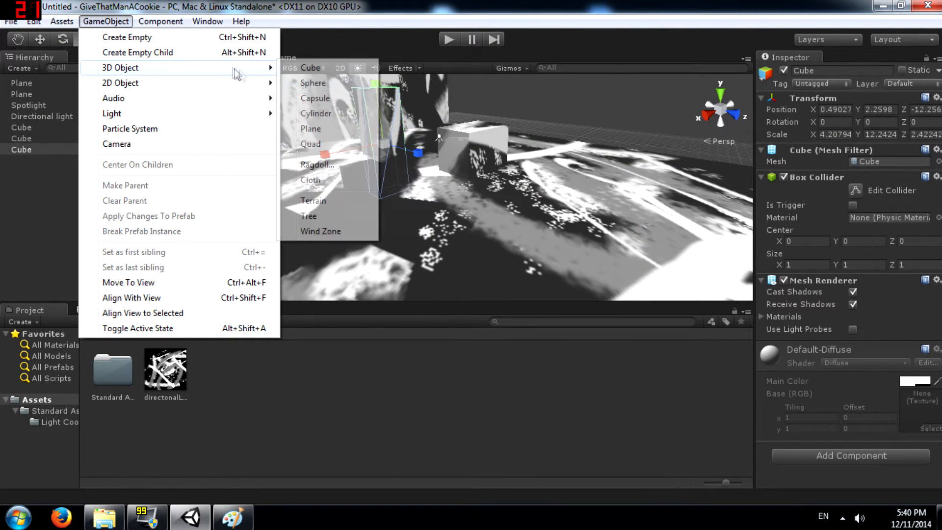
left_click(339, 84)
key("w")
key("e")
key("r")
left_click_drag(476, 193, 704, 246)
key("w")
left_click_drag(474, 197, 402, 167)
- Add a capsule next to the sphere and scale it uniformly to about 2.25
left_click(109, 23)
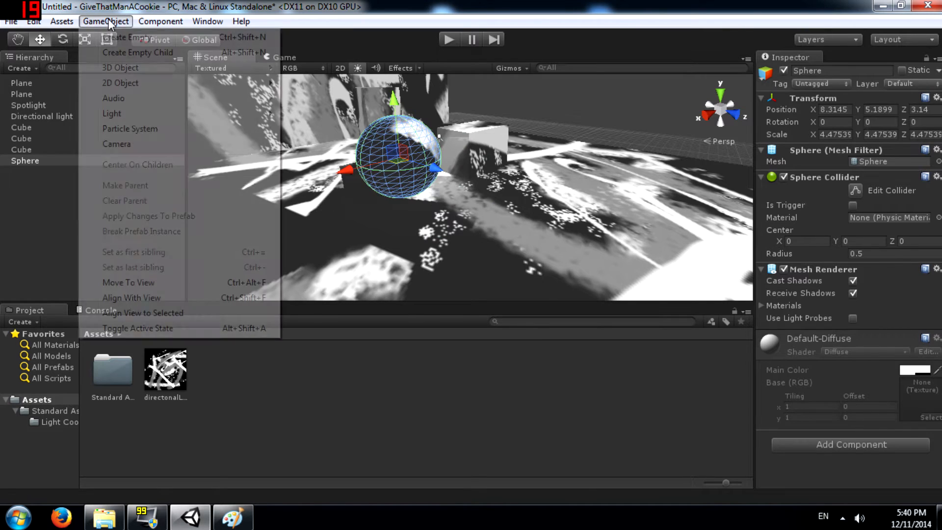
mouse_move(169, 69)
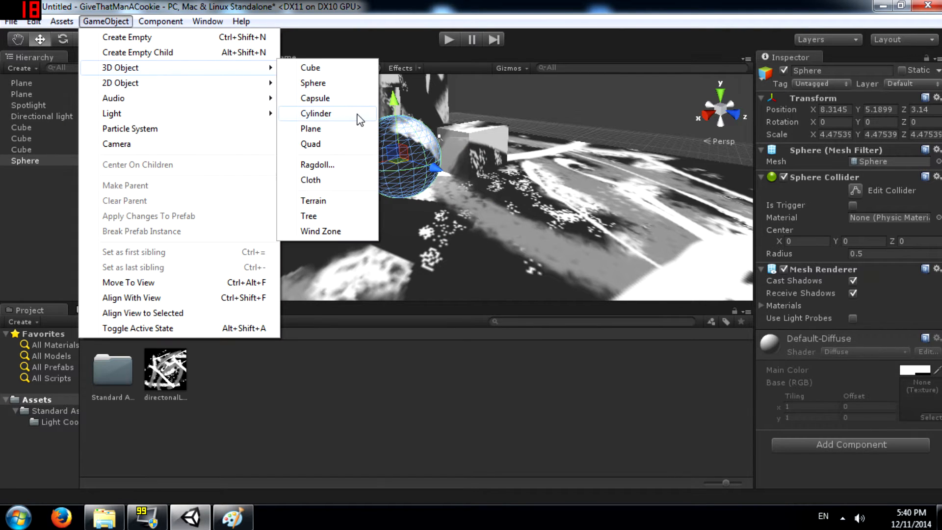
left_click(340, 99)
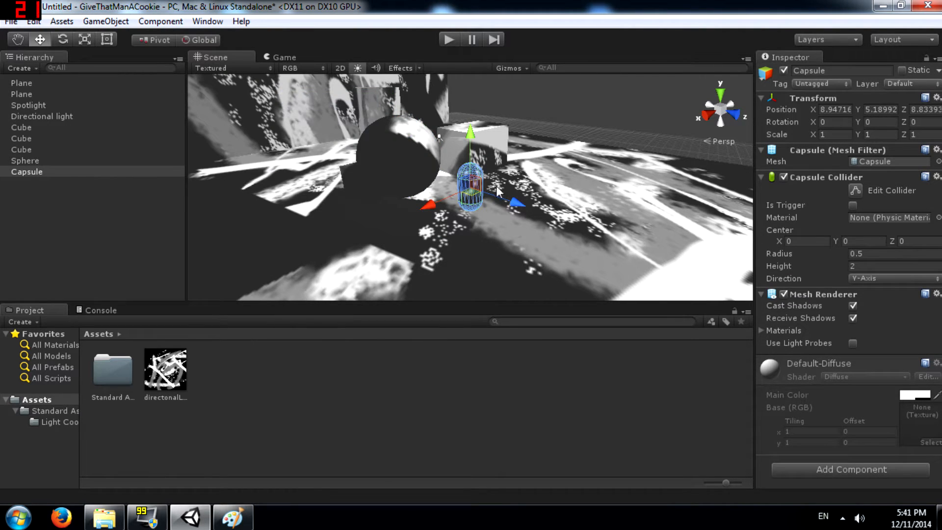
key("e")
key("r")
left_click_drag(471, 187, 560, 165)
key("d")
right_click_drag(560, 166, 588, 199)
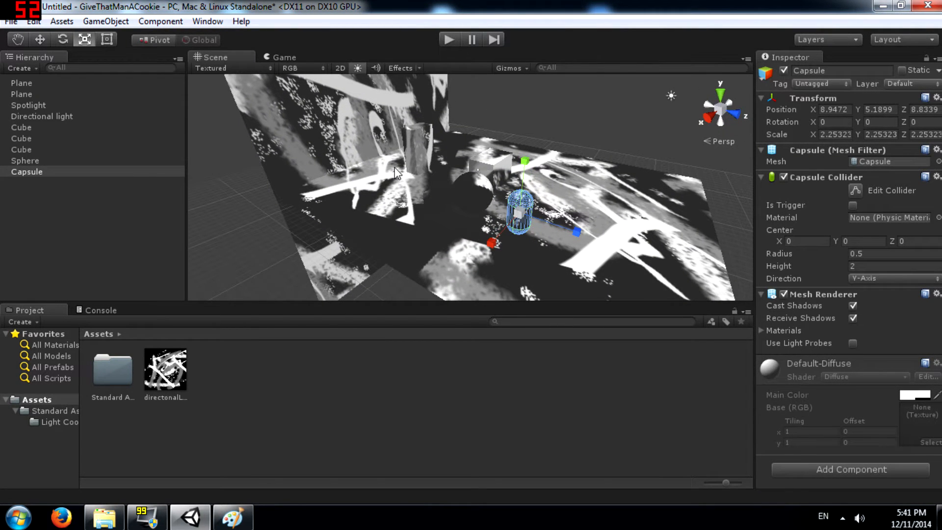
- Select the directional light and rotate it to about X 52.3, Y -162.3, Z -141.8, sweeping the cookie across the objects
right_click_drag(548, 183, 582, 126)
left_click(617, 116)
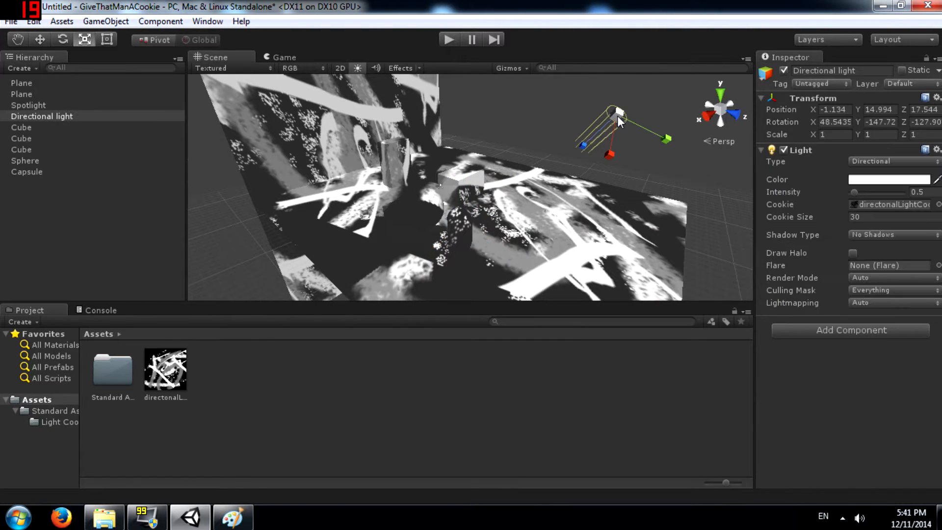
key("e")
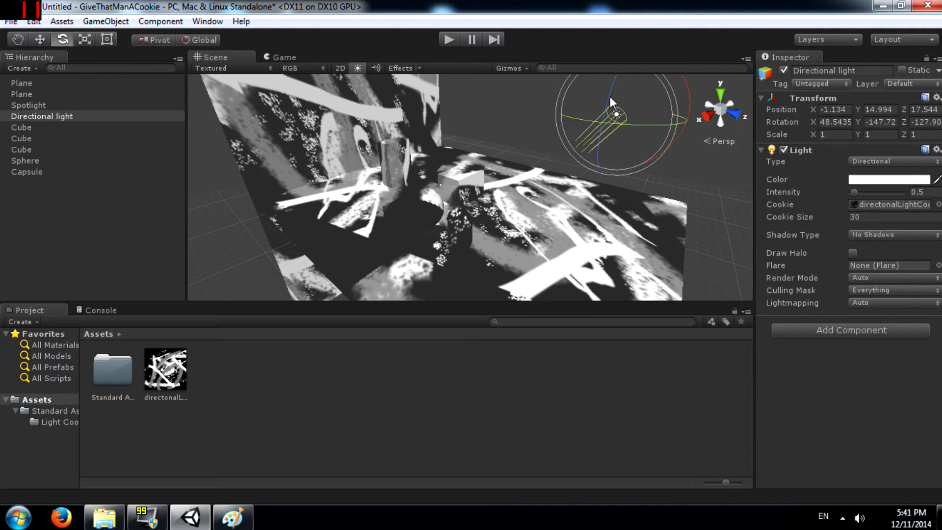
left_click_drag(611, 96, 649, 116)
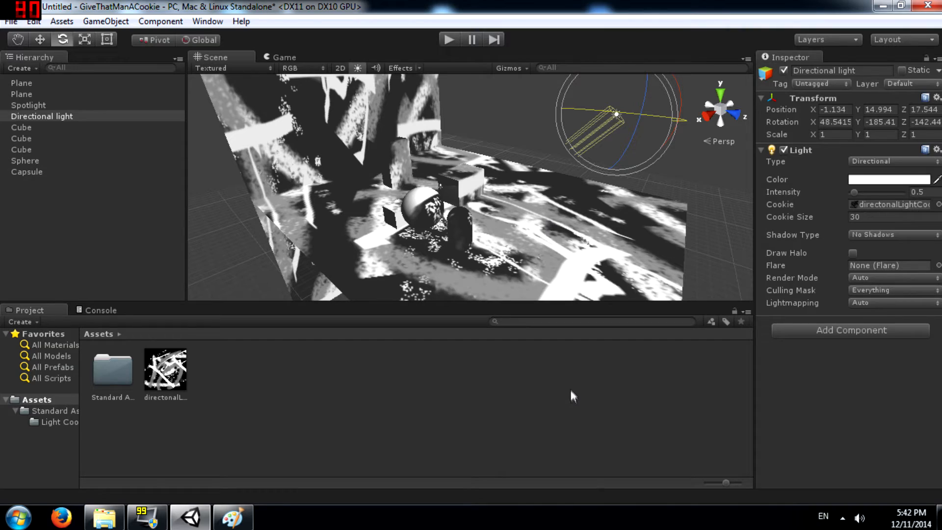
left_click_drag(581, 114, 580, 282)
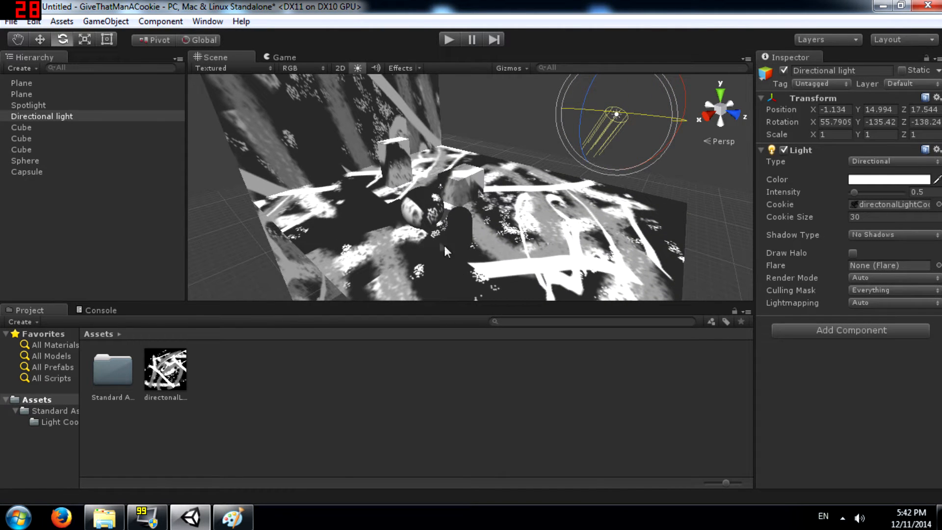
left_click_drag(619, 105, 680, 160)
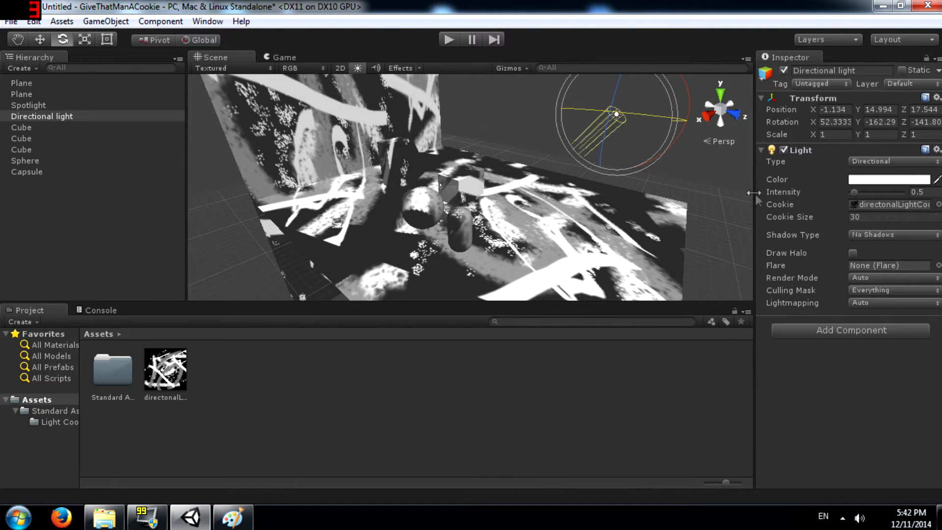
- Set the light's cookie size to 5 and rotate the light to about X 47.5, Y -191.7, Z -142.2
left_click(864, 219)
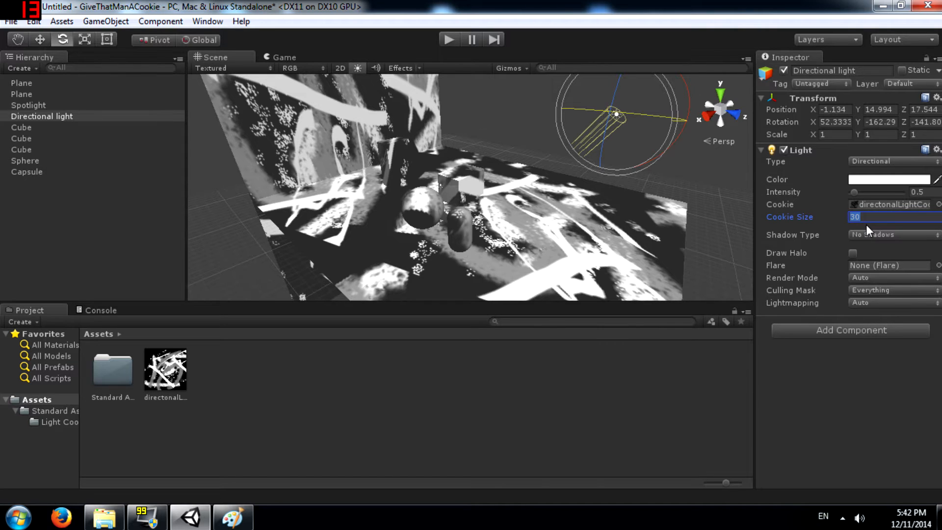
type("5")
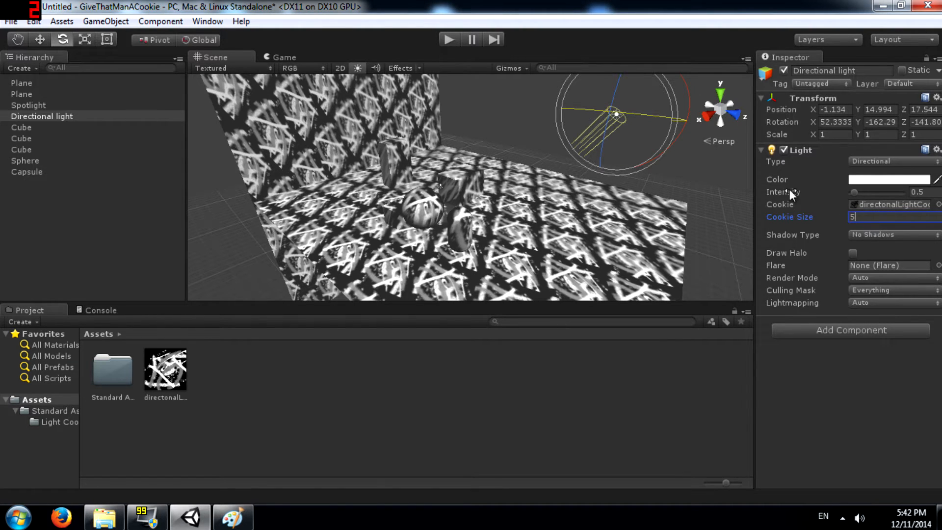
left_click_drag(627, 113, 688, 215)
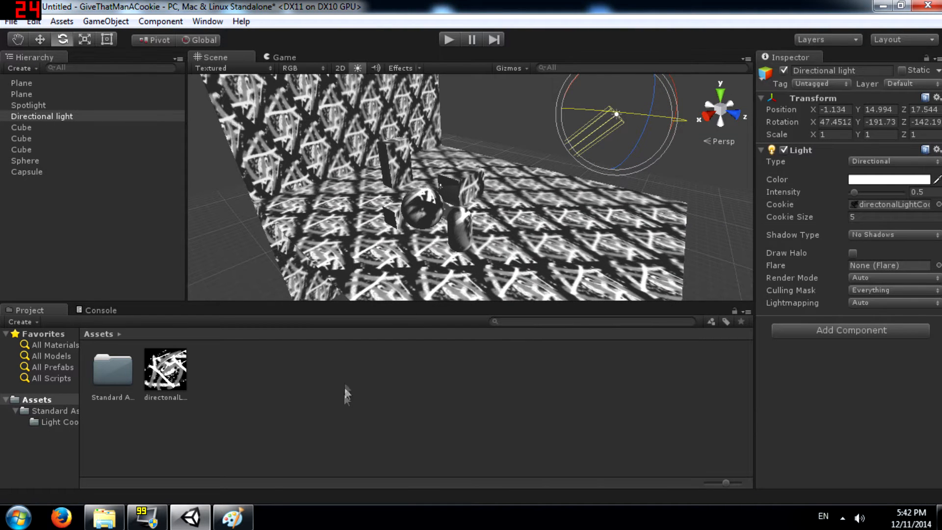
left_click(291, 386)
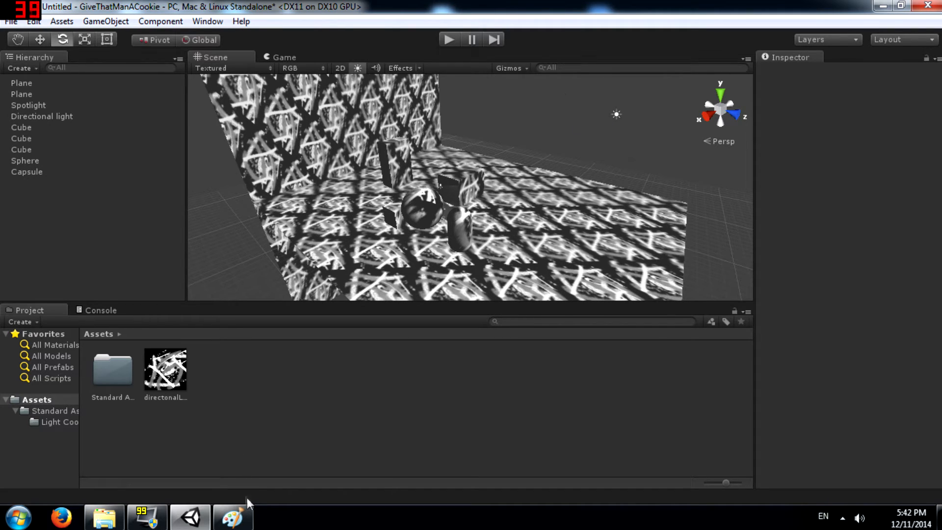
- Switch to Paint, start a new 256 × 256 px image and fill the canvas with black
left_click(233, 516)
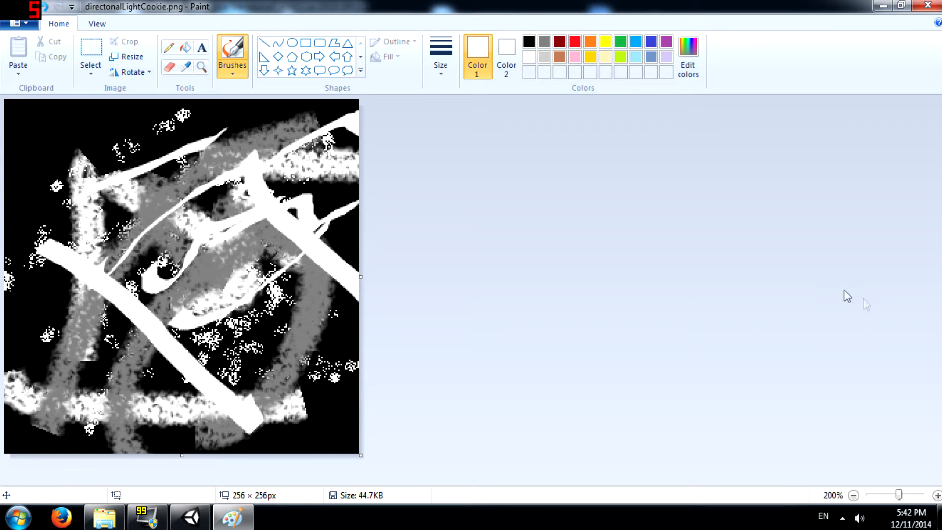
key("ctrl+n")
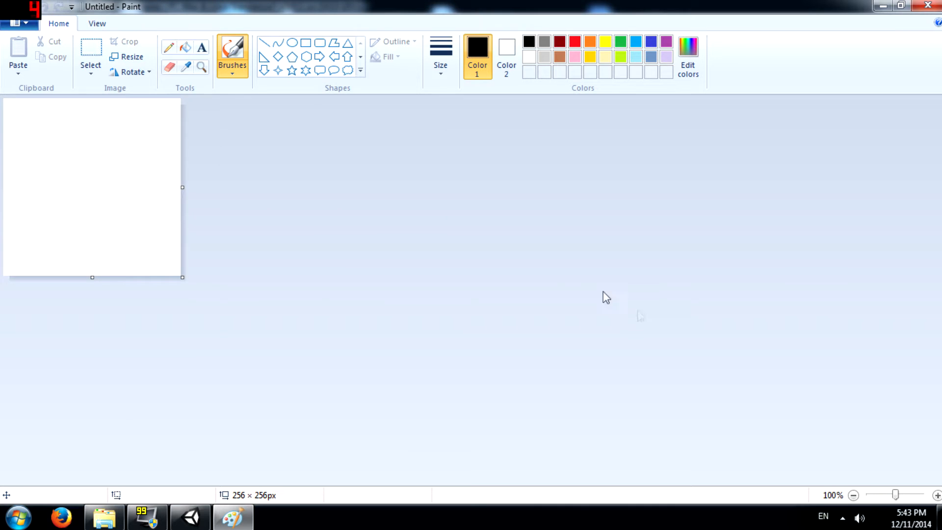
left_click(900, 495)
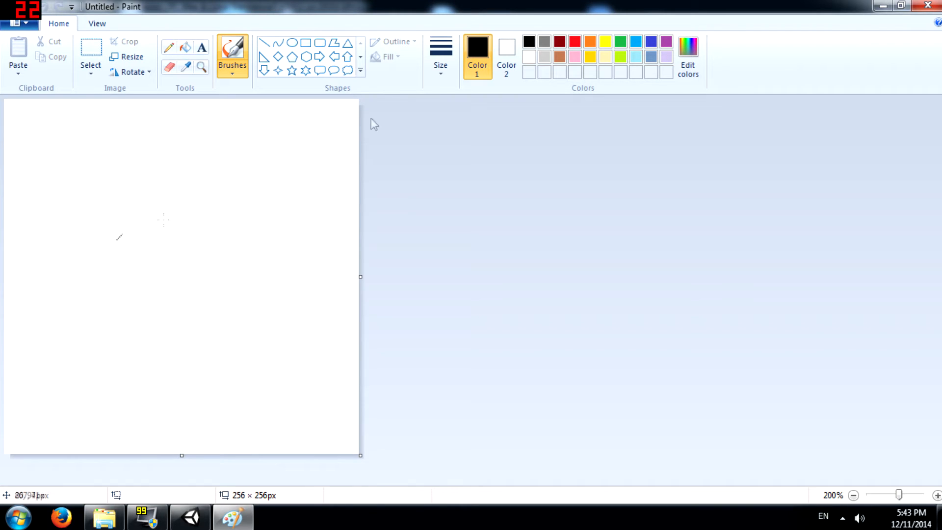
left_click(184, 47)
left_click(182, 214)
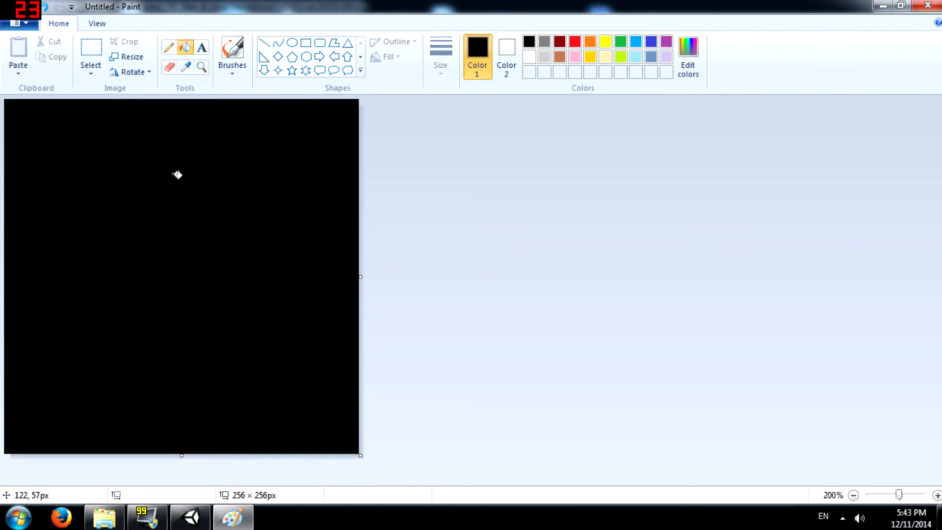
- Draw a large white letter N across the black canvas with the first calligraphy brush at its thickest size
left_click(233, 75)
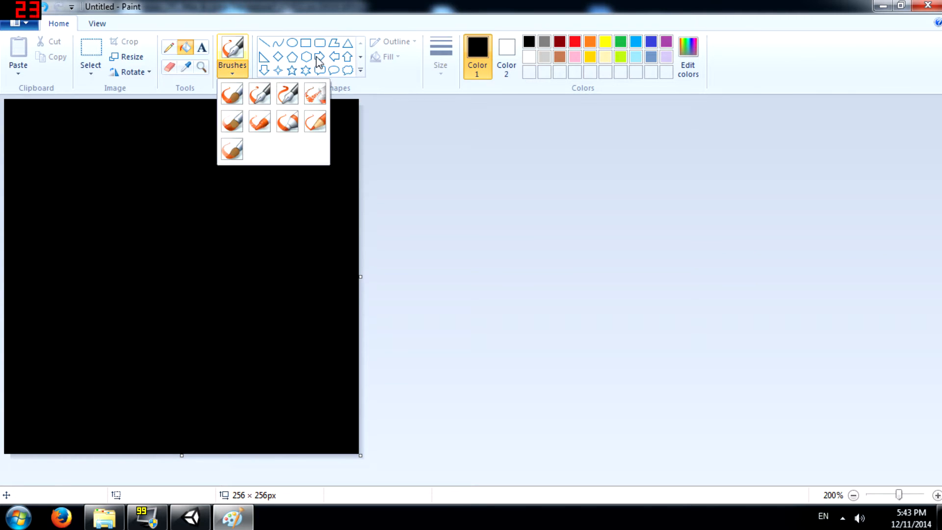
left_click(315, 94)
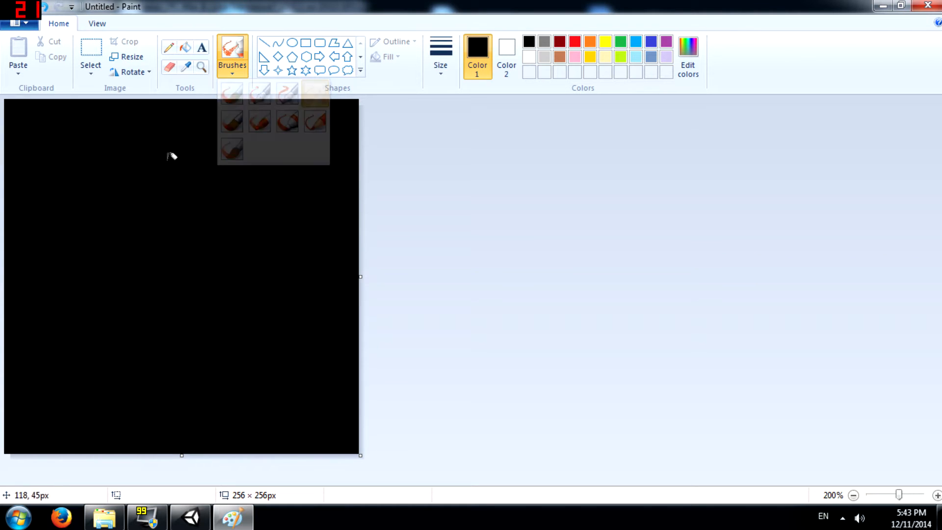
left_click(232, 71)
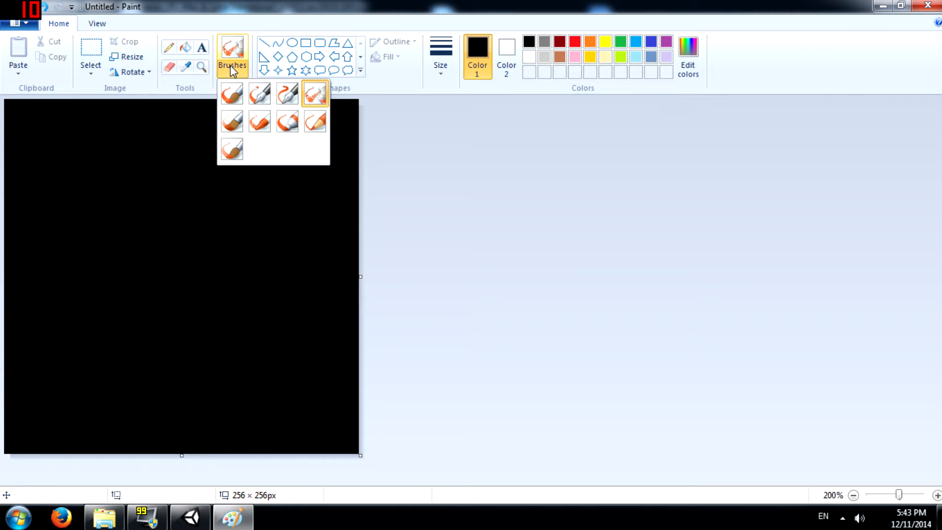
left_click(260, 98)
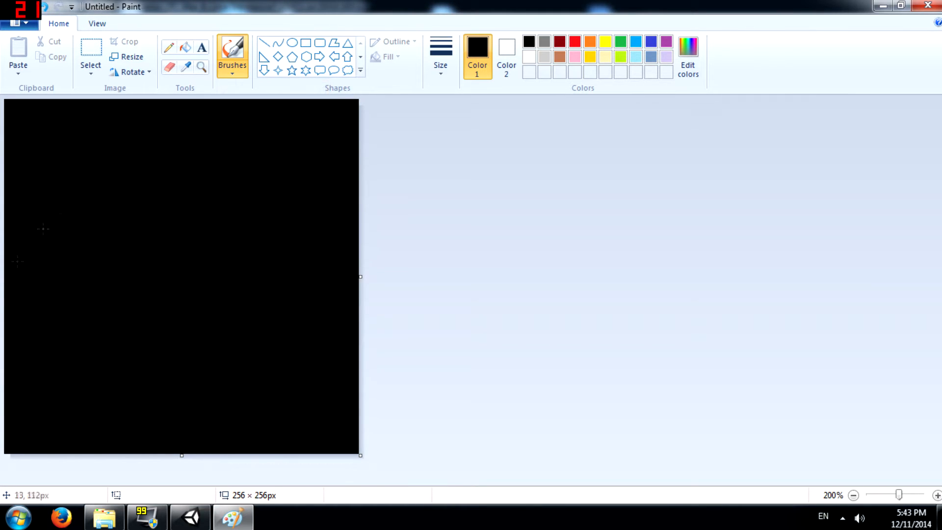
left_click(441, 55)
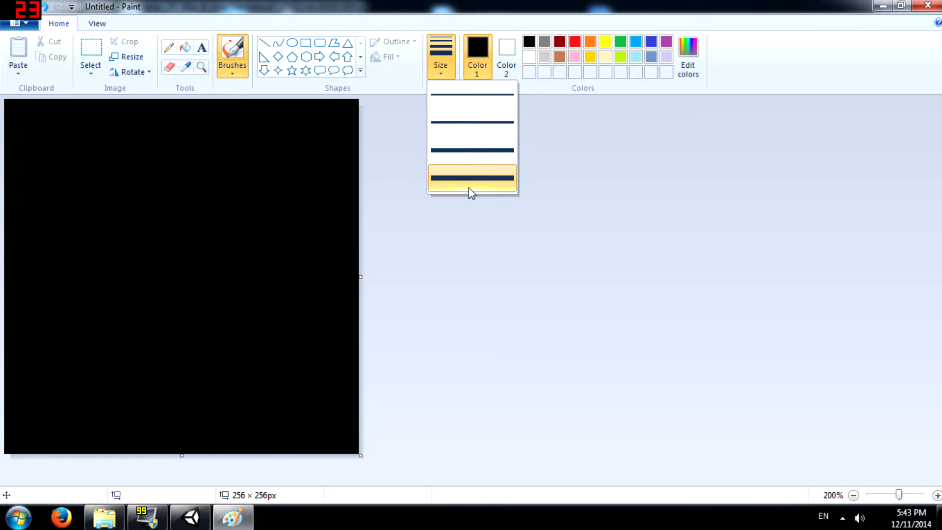
left_click(505, 186)
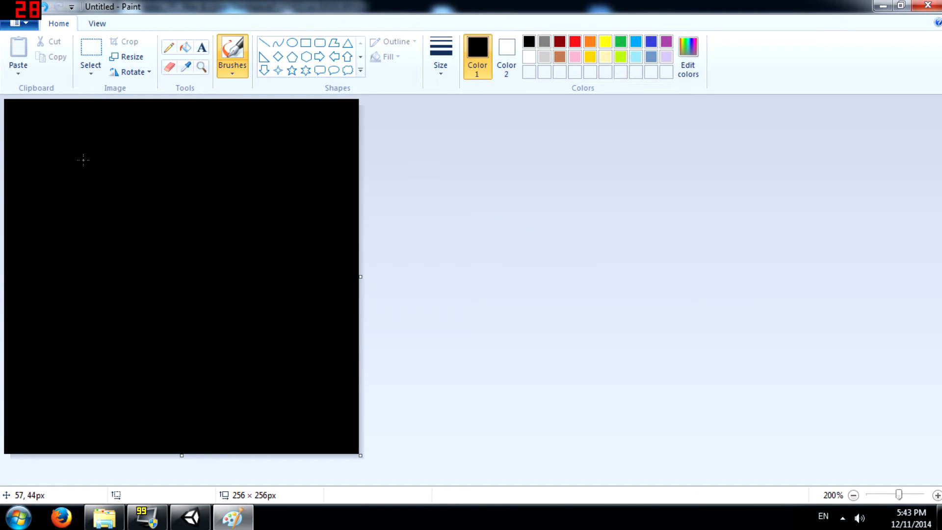
right_click_drag(82, 165, 67, 385)
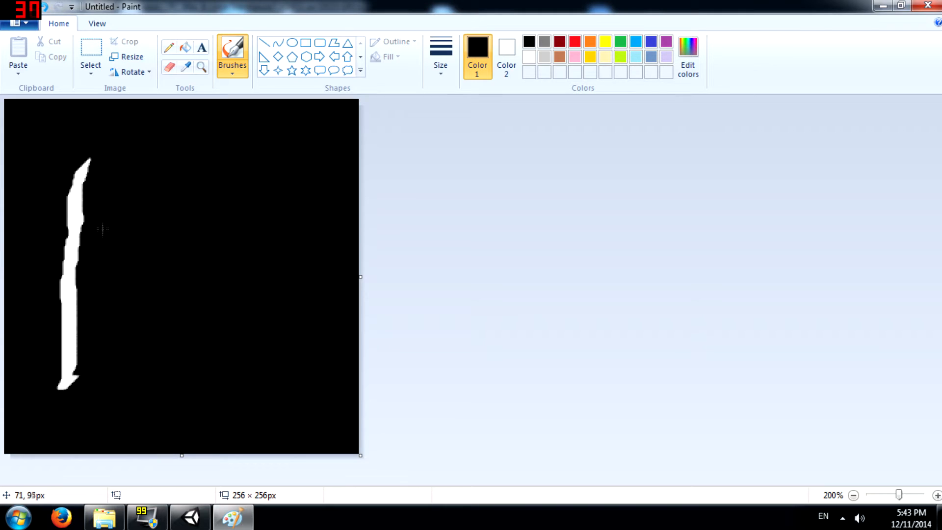
mouse_move(85, 163)
right_mouse_down()
mouse_move(223, 383)
mouse_move(241, 147)
right_mouse_up()
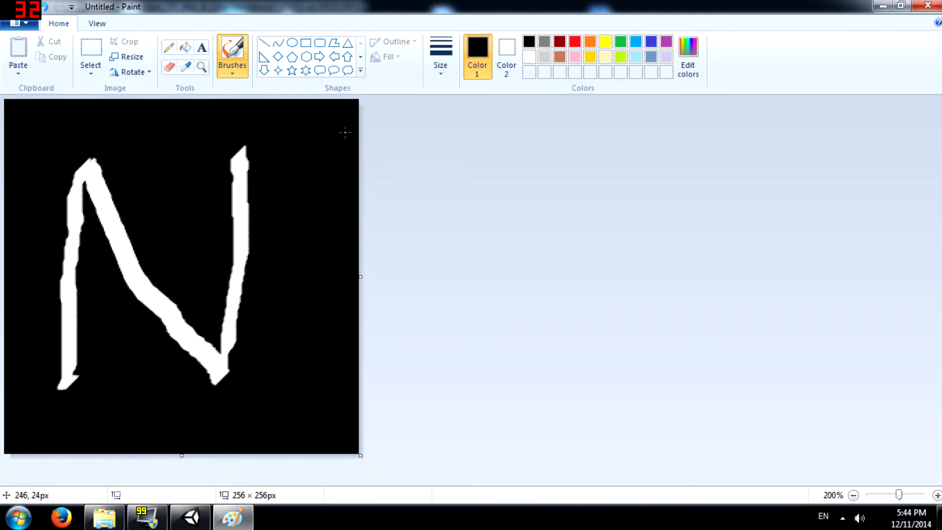
- Save the image as a PNG named spotLightCookie and import the file into the Unity project's Assets folder
key("ctrl+s")
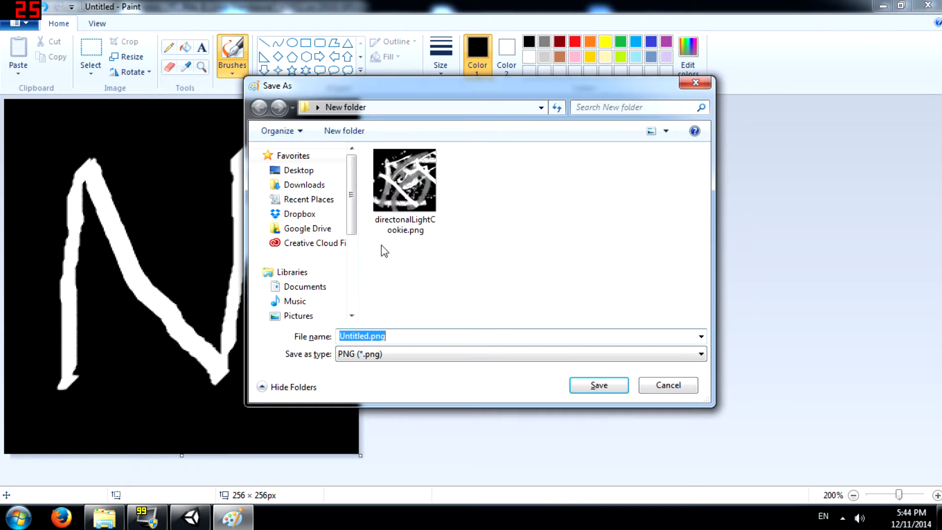
type("spotLightCookie")
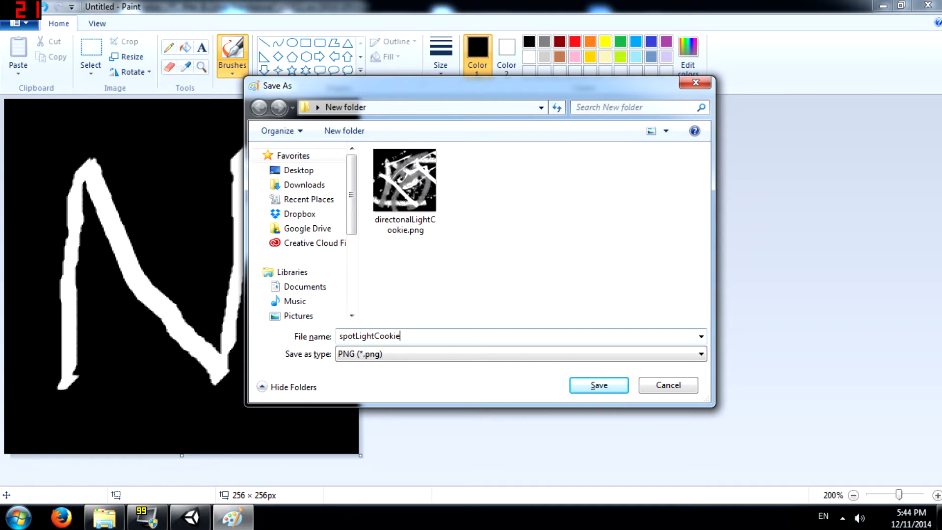
key("Return")
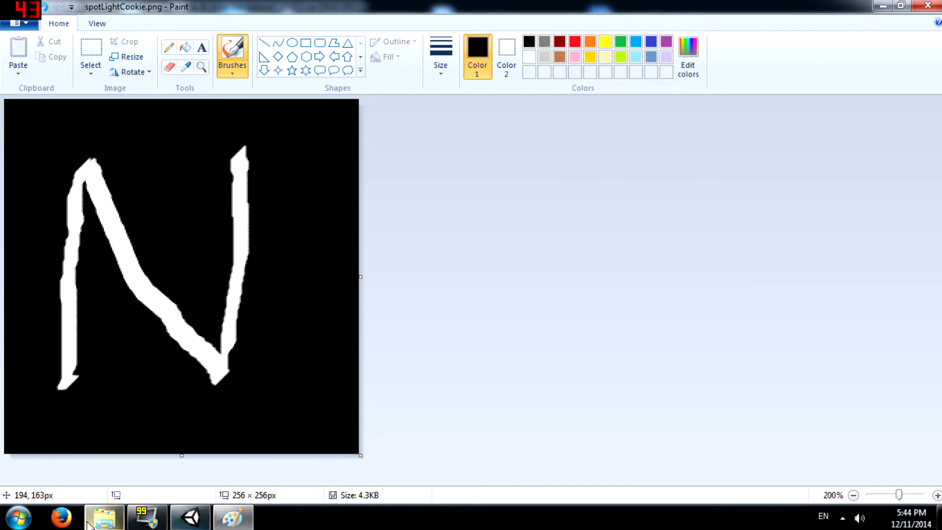
left_click(104, 516)
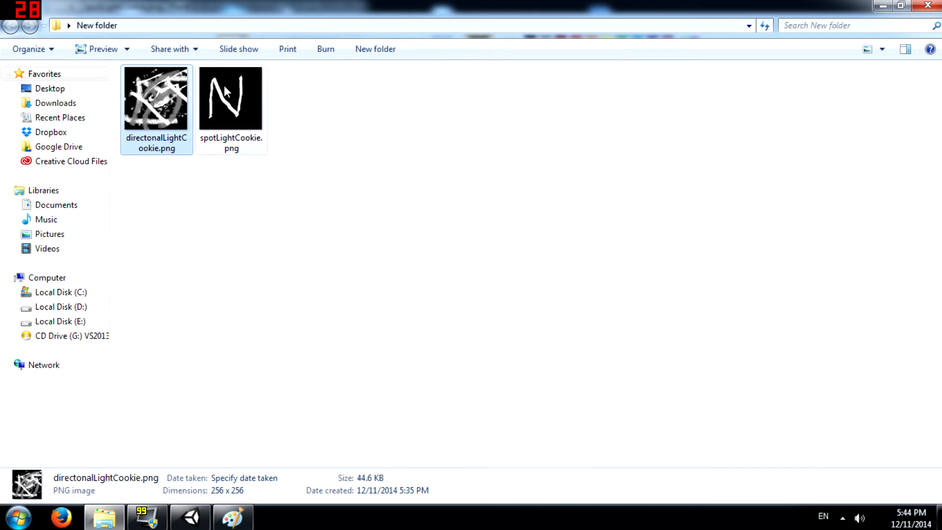
left_click_drag(231, 89, 241, 373)
- Set the spotLightCookie texture's type to Cookie with alpha from grayscale enabled, and apply the import settings
left_click(222, 365)
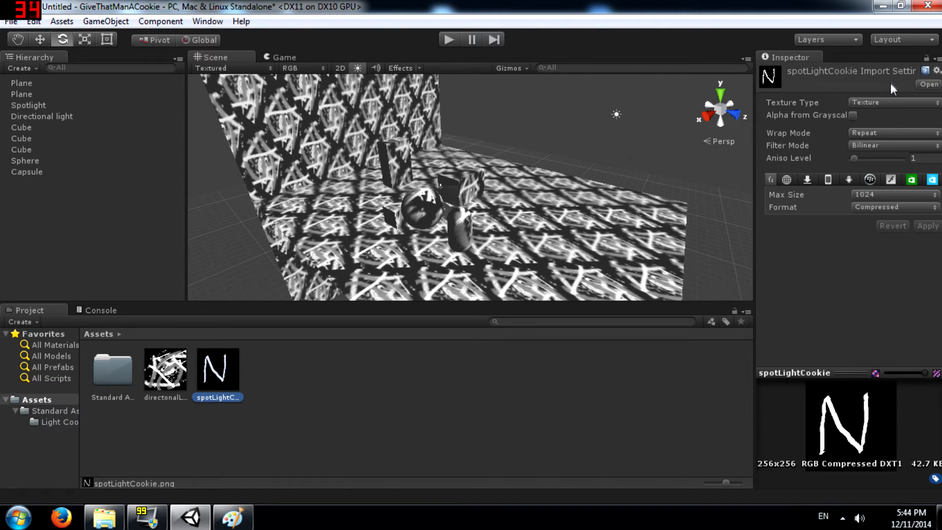
left_click(885, 102)
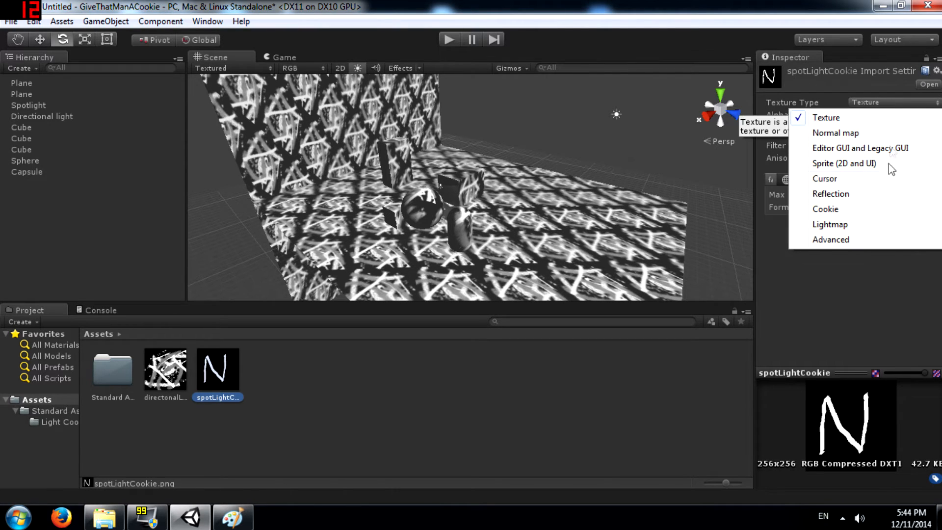
left_click(834, 208)
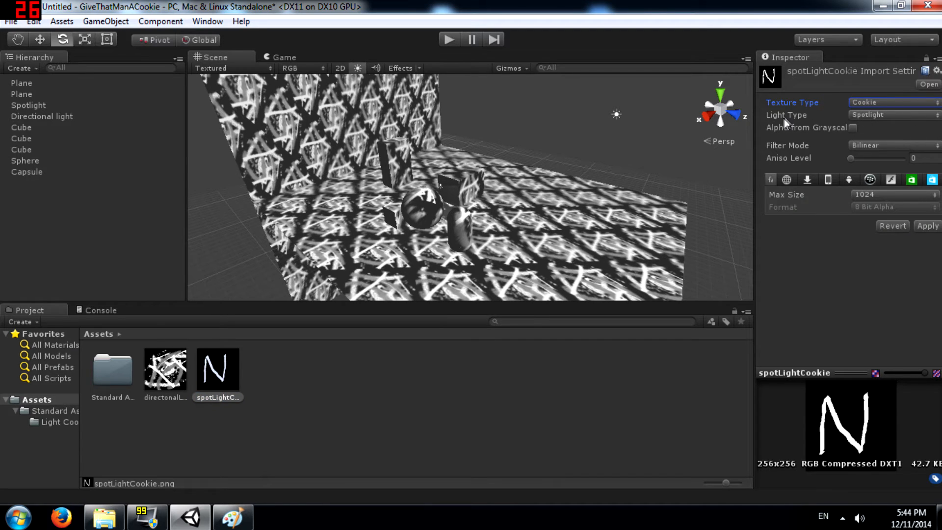
left_click(853, 128)
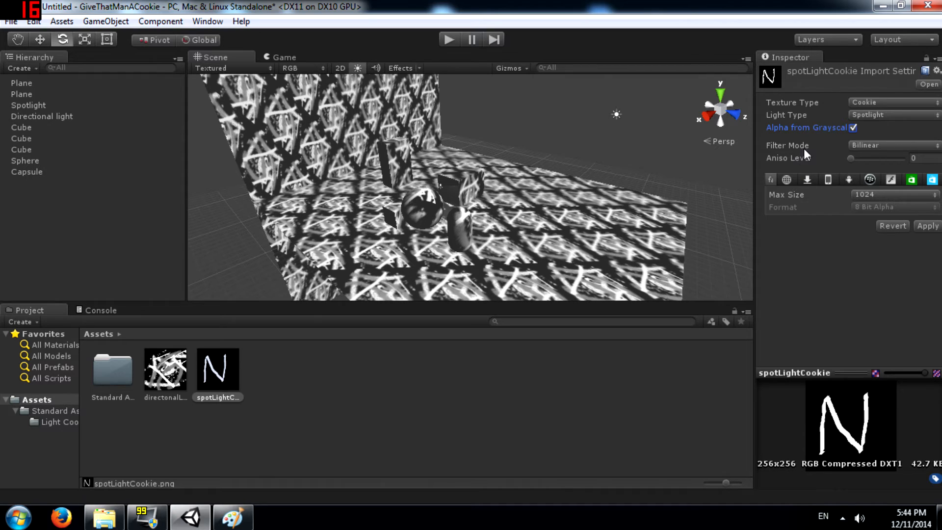
left_click(927, 227)
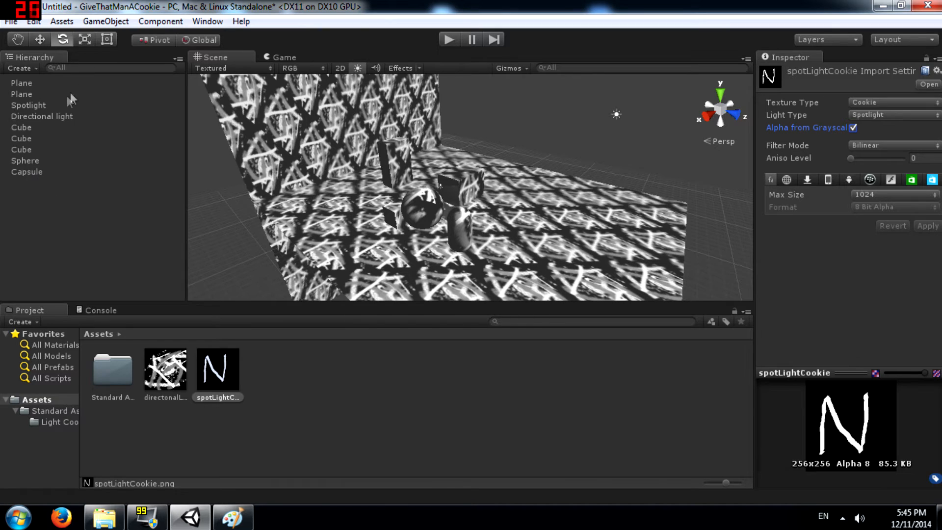
- Rotate the spotlight to about X -23.5, Y -180, Z -180 so it faces the wall, and disable the directional light
left_click(23, 108)
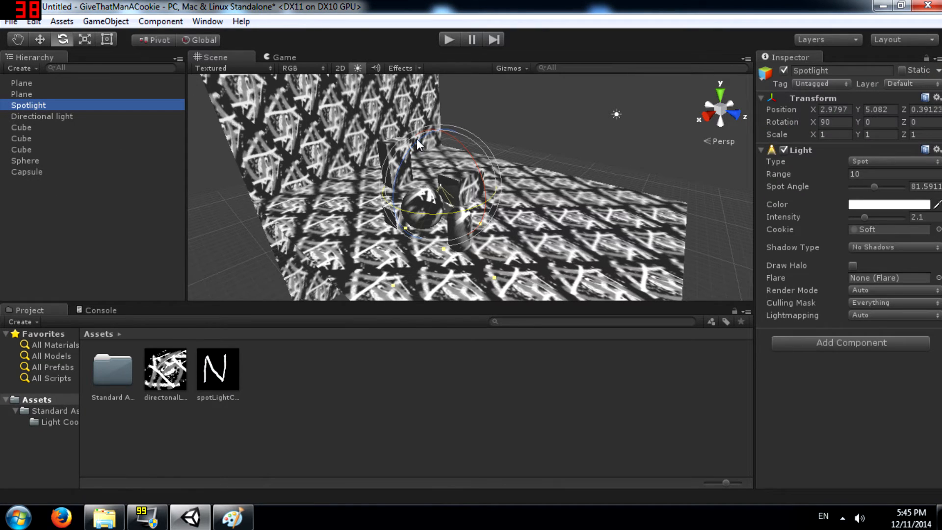
left_click_drag(457, 143, 555, 378)
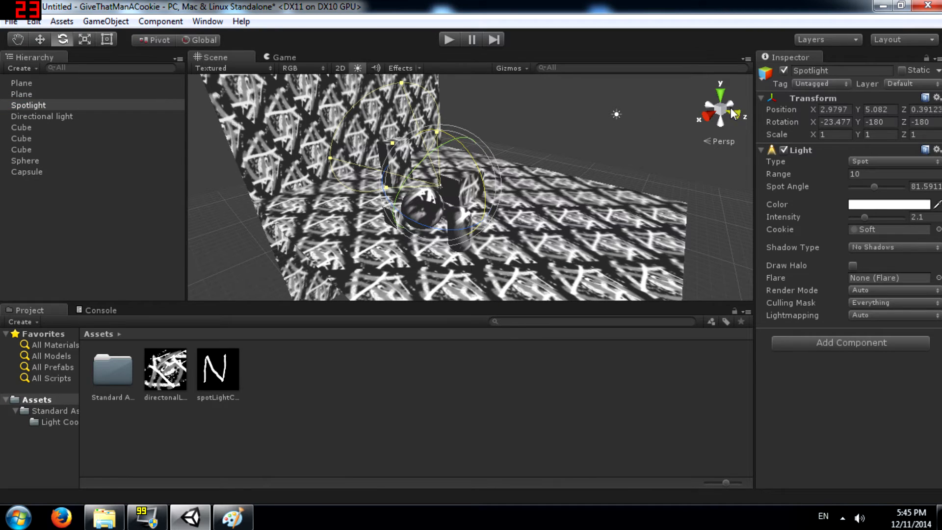
left_click(617, 114)
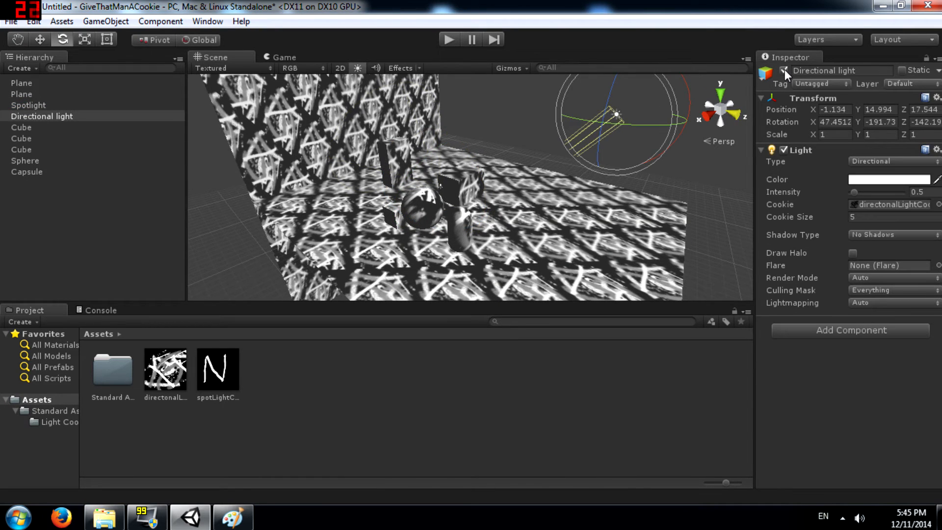
left_click(783, 70)
left_click(442, 187)
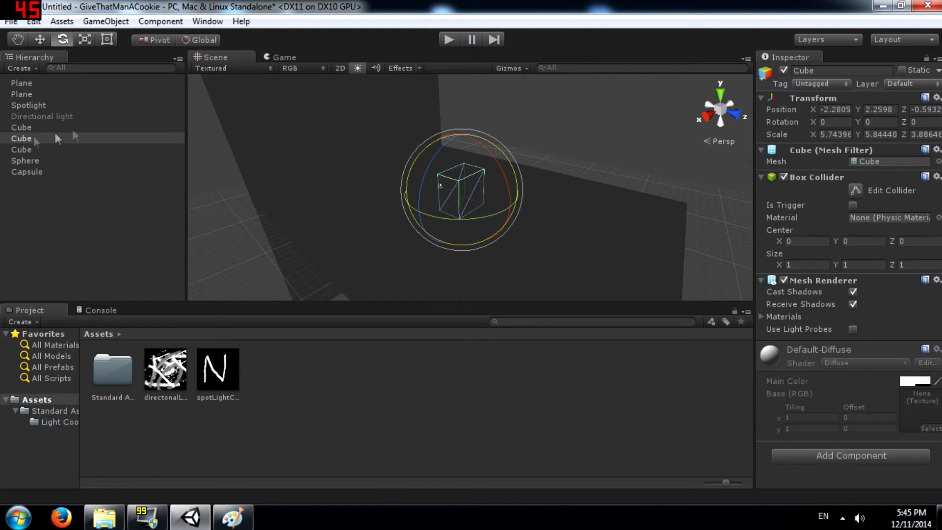
- Set the spotlight's spot angle to about 61.3, its range to 24.72 and its intensity to 8
left_click(31, 104)
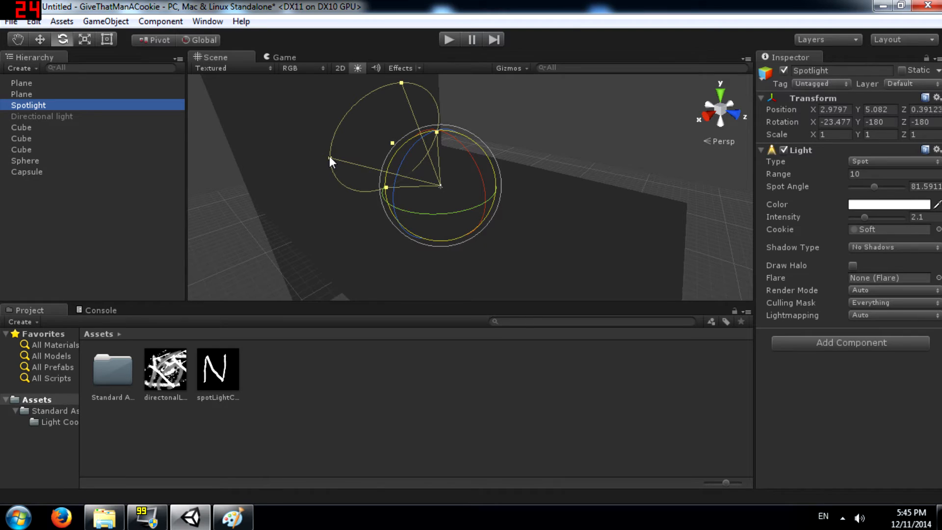
left_click_drag(329, 157, 346, 125)
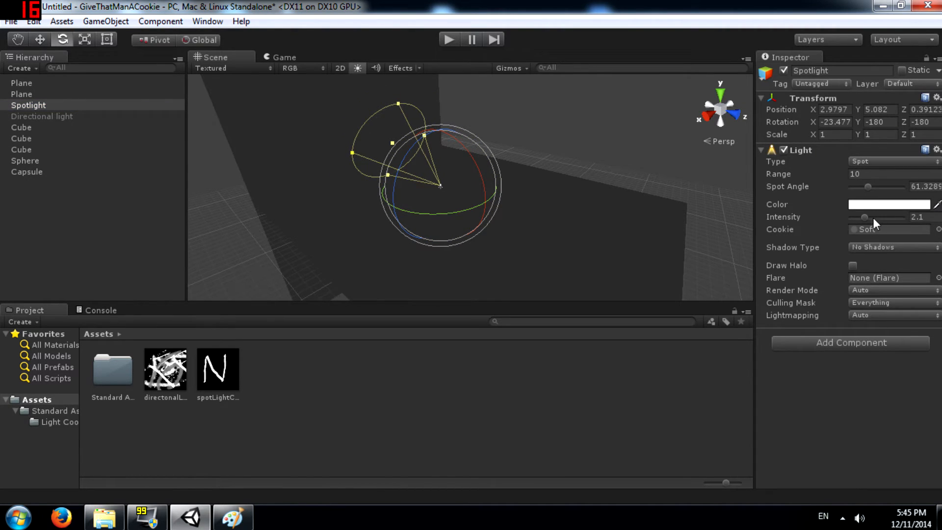
left_click_drag(843, 170, 249, 208)
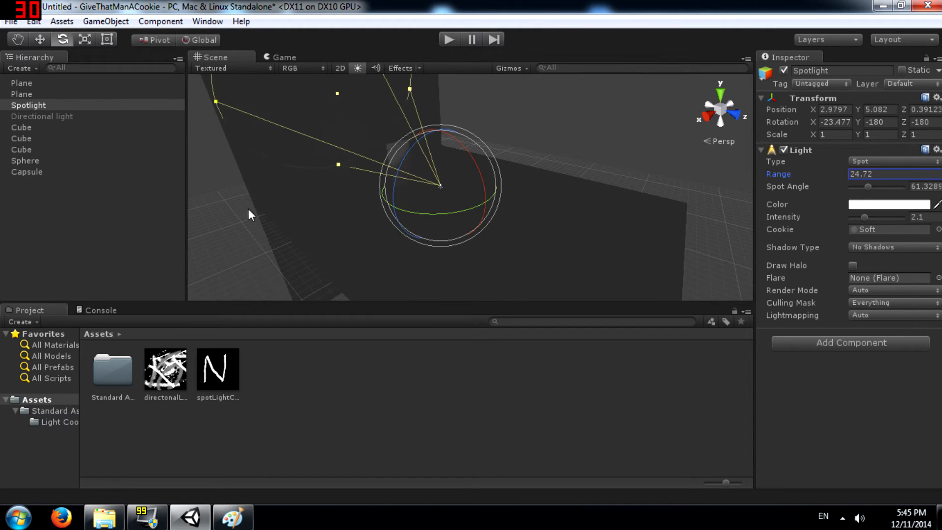
left_click_drag(873, 216, 905, 216)
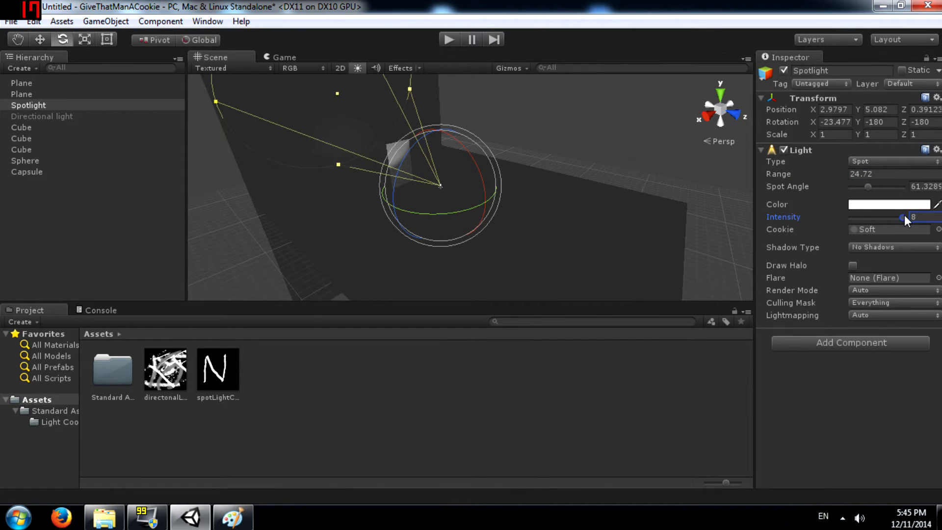
- Assign the spotLightCookie texture as the spotlight's cookie
right_click_drag(405, 93, 442, 167)
key("e")
left_click_drag(206, 383, 871, 236)
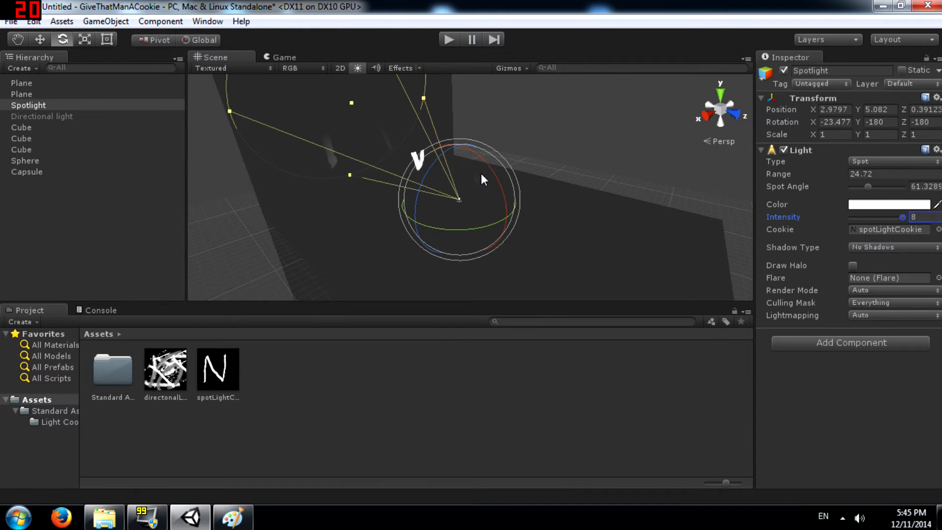
- Move the spotlight along its Z axis to about Z -7.04
right_click_drag(482, 174, 603, 198)
key("w")
left_click_drag(679, 221, 587, 205)
right_click_drag(588, 205, 380, 212)
mouse_move(500, 147)
right_mouse_down()
mouse_move(485, 119)
mouse_move(508, 135)
right_mouse_up()
right_click_drag(546, 167, 483, 227)
- Rotate the spotlight to about X -24.4, Y -156.8, Z -180.4 and raise its range to 43.34
key("e")
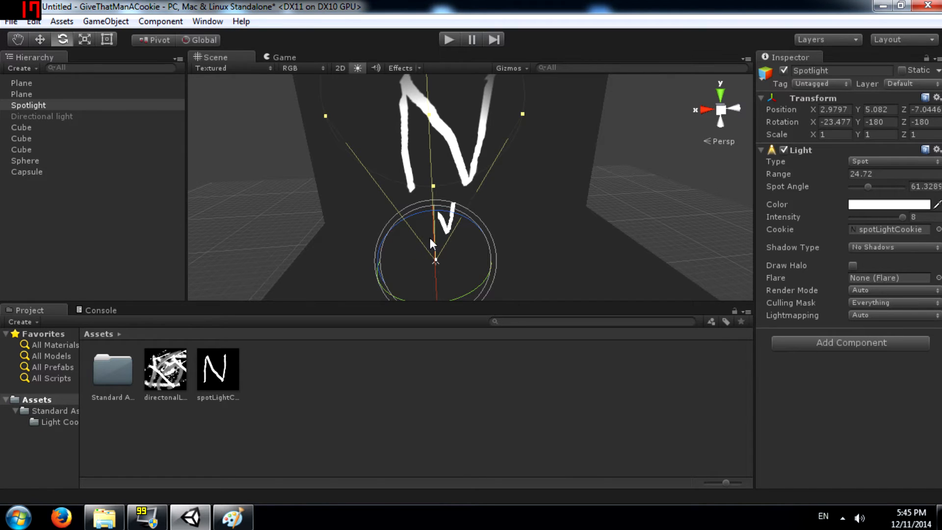
left_click_drag(434, 238, 436, 280)
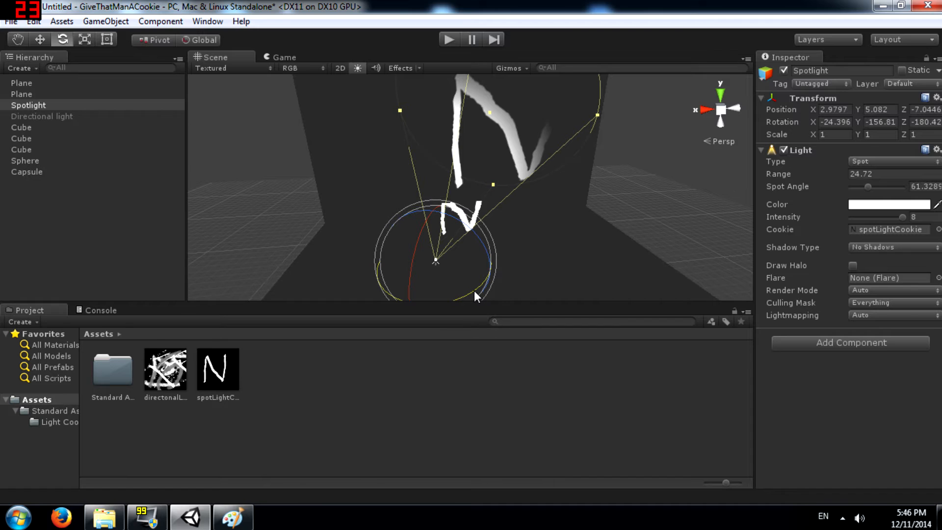
left_click_drag(827, 173, 4, 280)
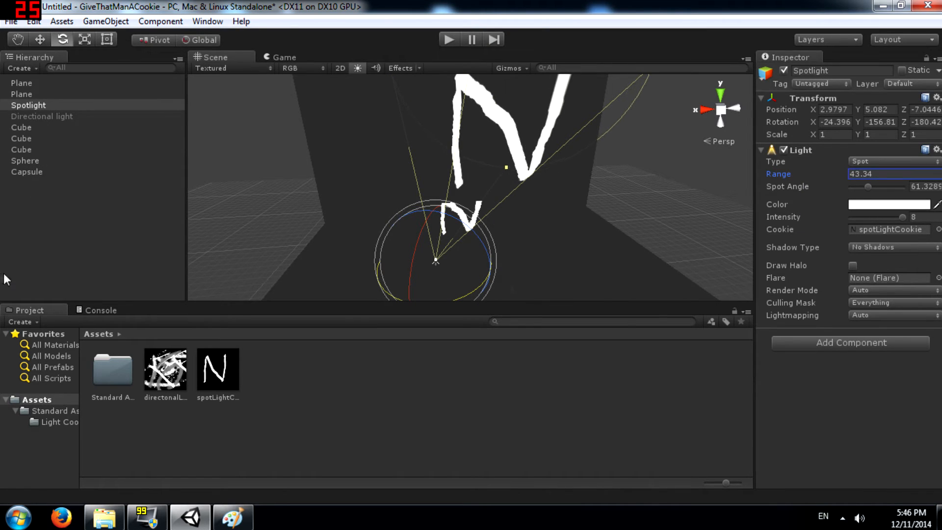
- Turn the spotlight to about X -24.5, Y -181.8, Z -180 to center the projected N on the back wall
left_click_drag(626, 231, 578, 212, "alt")
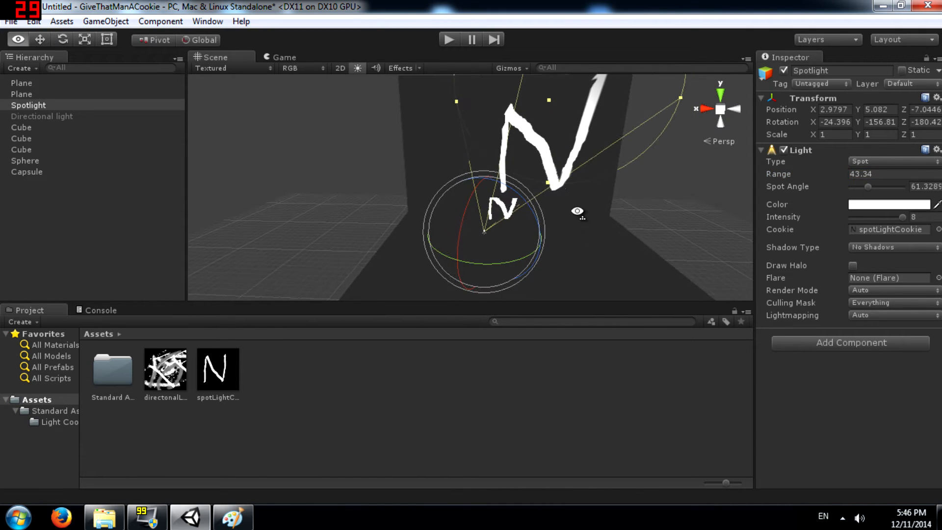
left_click_drag(481, 267, 544, 245)
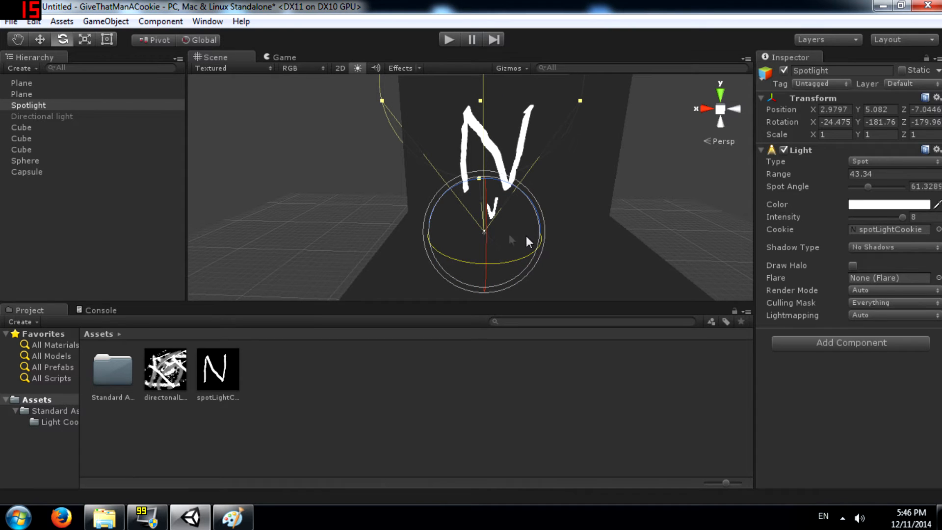
left_click_drag(407, 174, 444, 173, "alt")
right_click_drag(592, 186, 617, 187)
mouse_move(498, 226)
left_mouse_down()
mouse_move(563, 216)
mouse_move(473, 206)
mouse_move(503, 208)
left_mouse_up()
left_click_drag(542, 184, 537, 124)
- Raise and reposition the spotlight to about X 0.45, Y 11.77, Z 2.49
key("w")
left_click_drag(512, 200, 594, 267)
right_click_drag(594, 236, 502, 285)
left_click_drag(501, 284, 532, 264)
- Rotate the spotlight to about X -1.2, Y -182.4, Z -179.5 so the whole N falls on the wall
key("e")
right_click_drag(533, 264, 519, 225)
left_click_drag(520, 231, 491, 281)
right_click_drag(492, 287, 499, 184)
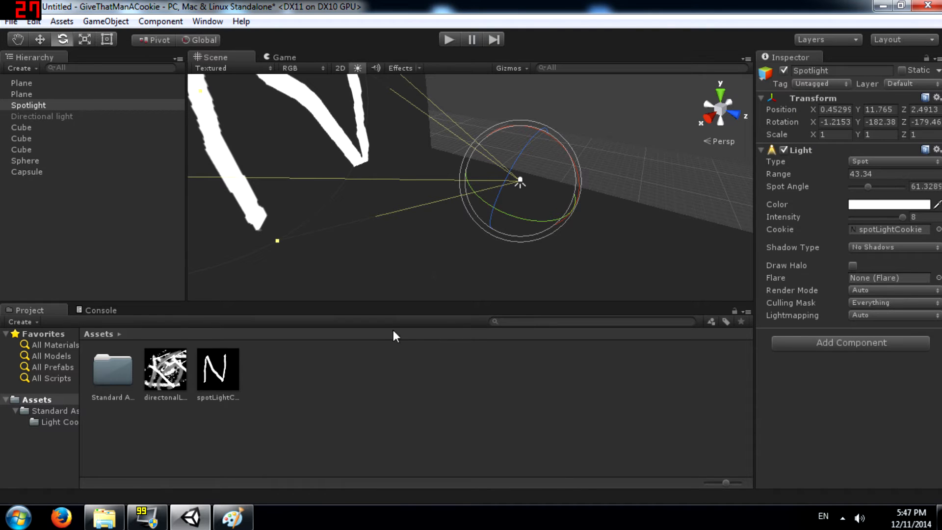
right_click_drag(494, 218, 339, 163)
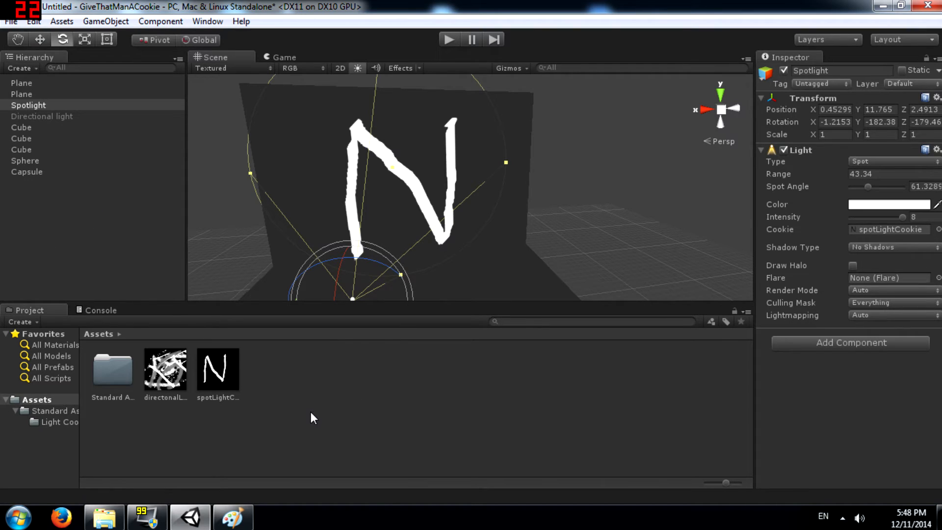
- Deselect the spotlight in the scene and switch back to Paint
right_click(287, 395)
left_click(297, 492)
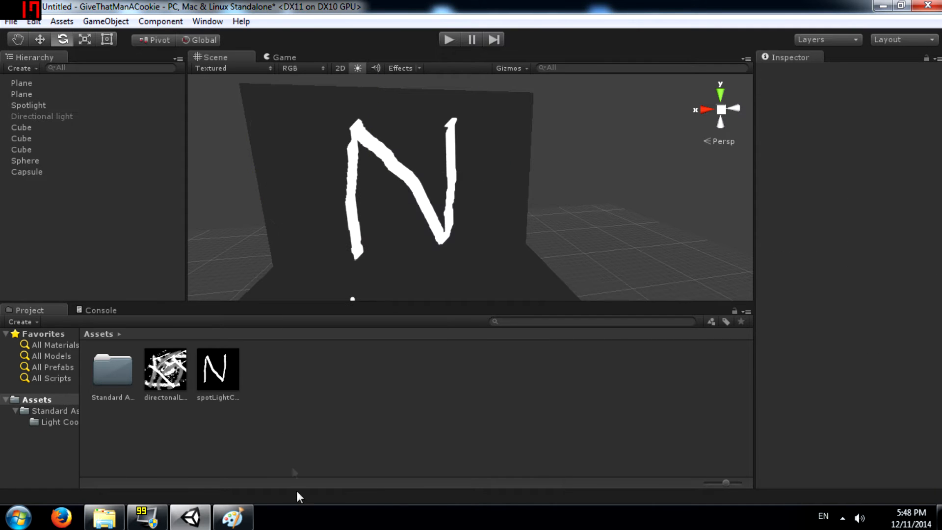
left_click(232, 518)
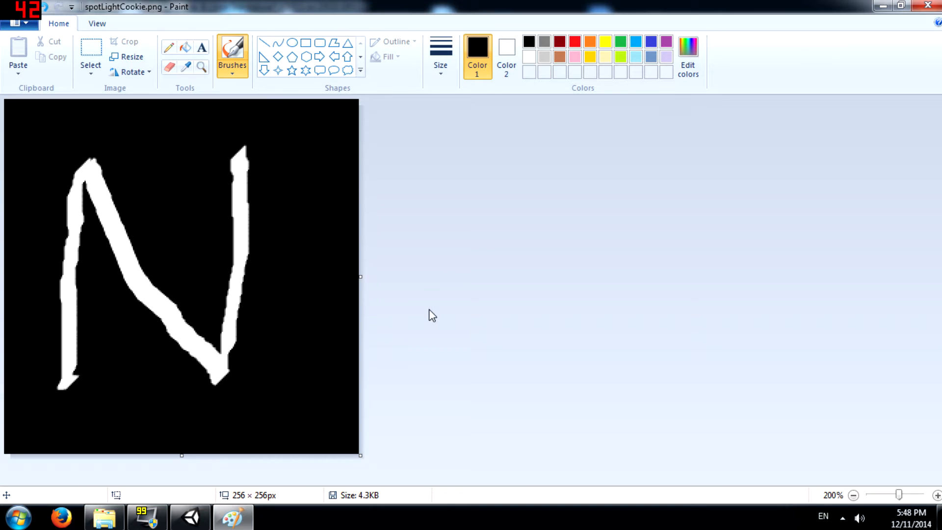
- Create a new 256 × 256 px image and fill the whole canvas with black
key("ctrl+n")
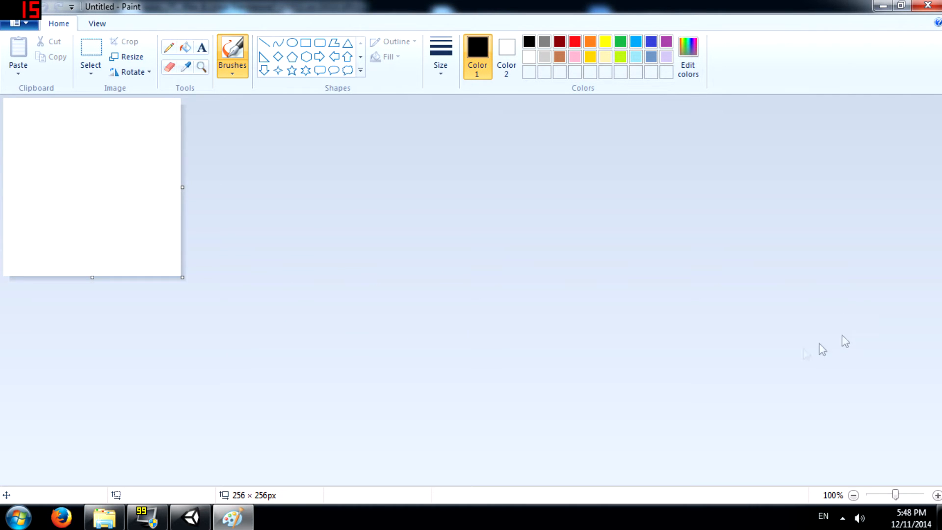
left_click(910, 496)
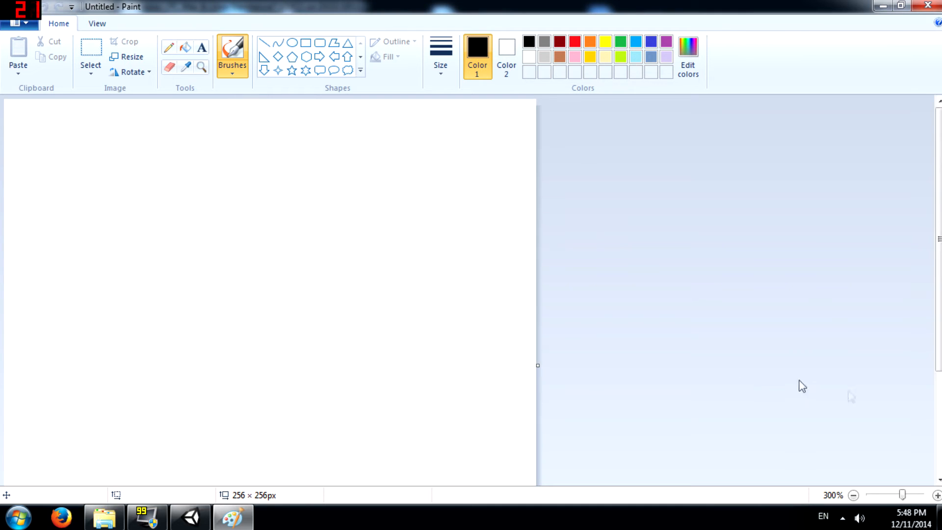
left_click(185, 47)
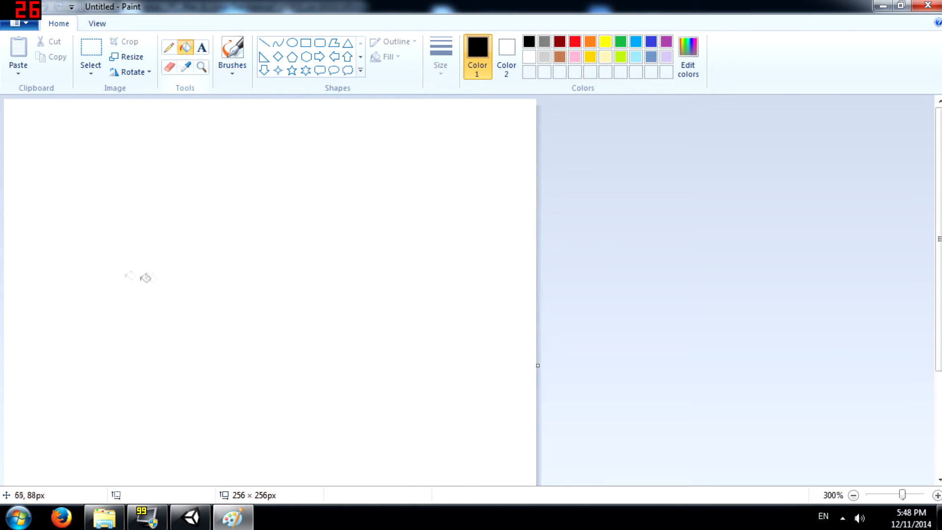
left_click(128, 274)
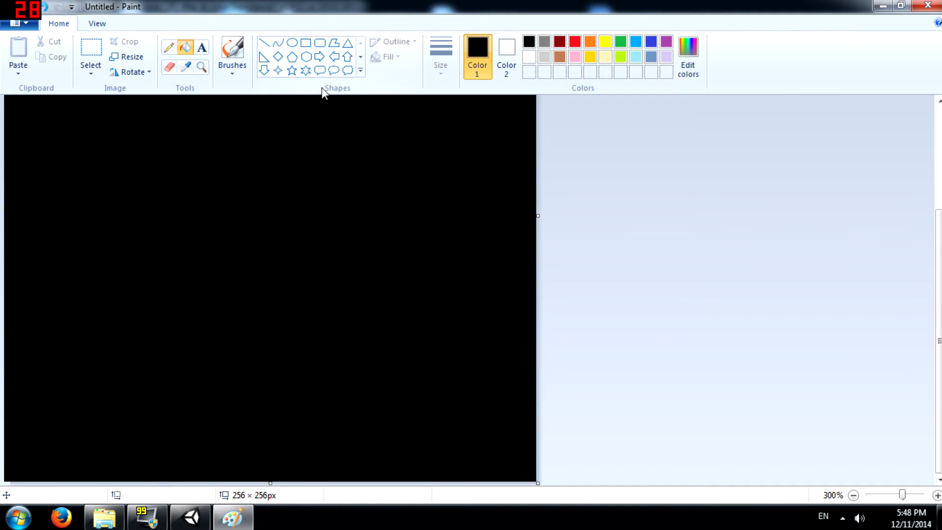
- Spray white and gray speckles of varying density across the black canvas with the airbrush at different brush sizes
left_click(233, 67)
left_click(311, 93)
mouse_move(89, 144)
right_mouse_down()
mouse_move(5, 185)
mouse_move(376, 265)
mouse_move(237, 219)
mouse_move(300, 162)
mouse_move(71, 370)
mouse_move(359, 399)
mouse_move(71, 317)
mouse_move(215, 361)
right_mouse_up()
left_click(441, 65)
left_click(474, 174)
left_click(241, 71)
right_click(546, 58)
left_click(509, 55)
left_click(543, 58)
mouse_move(363, 132)
right_mouse_down()
mouse_move(382, 336)
mouse_move(73, 230)
mouse_move(103, 243)
right_mouse_up()
left_click(544, 43)
right_click_drag(441, 172, 272, 98)
- Paint curved black strokes through the speckles with a thick calligraphy brush, keeping white as the second color
left_click(232, 59)
left_click(236, 101)
left_click(441, 65)
left_click(461, 149)
left_click(529, 57)
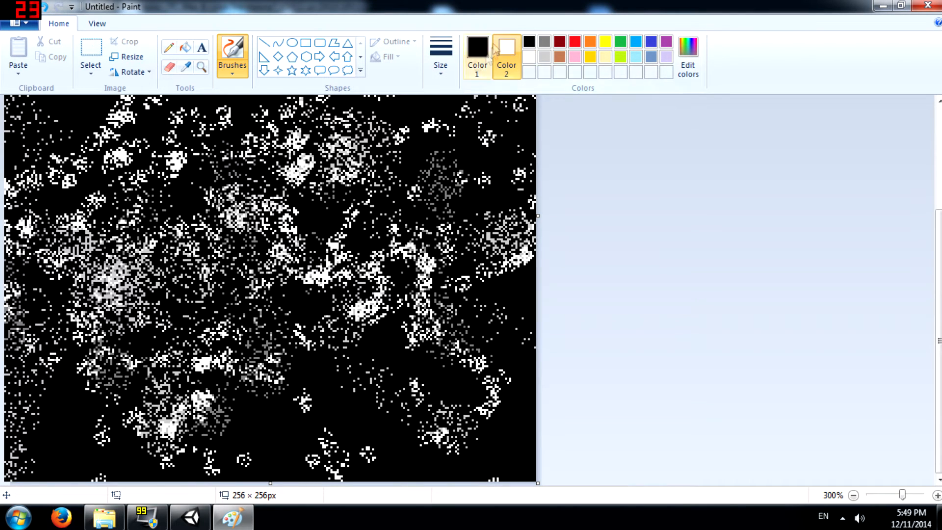
mouse_move(238, 216)
left_mouse_down()
mouse_move(295, 216)
mouse_move(279, 363)
mouse_move(447, 441)
left_mouse_up()
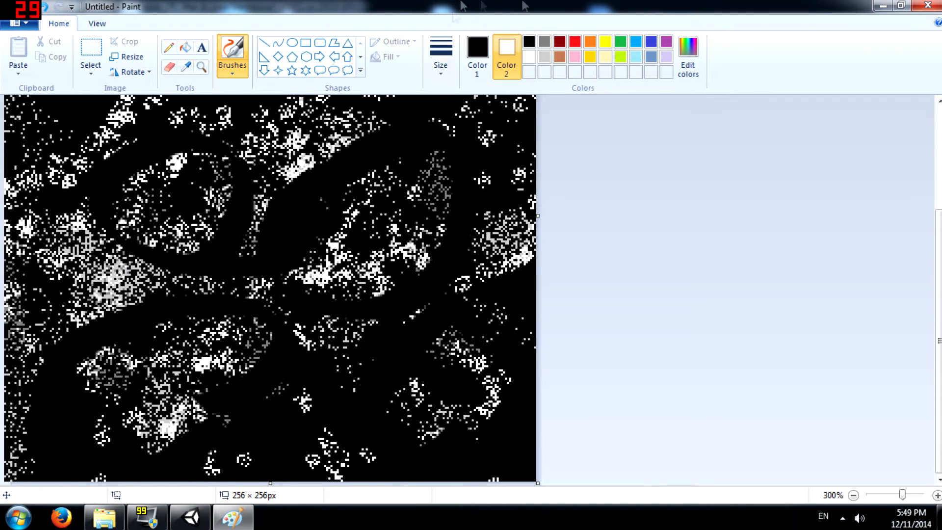
- Paint several broad white calligraphy strokes crossing the speckled canvas in different directions
right_click_drag(72, 167, 150, 318)
right_click_drag(195, 210, 401, 297)
right_click_drag(391, 385, 78, 391)
right_click_drag(308, 250, 178, 470)
right_click_drag(81, 274, 21, 408)
right_click_drag(271, 177, 437, 178)
right_click_drag(461, 269, 467, 389)
right_click_drag(180, 153, 92, 185)
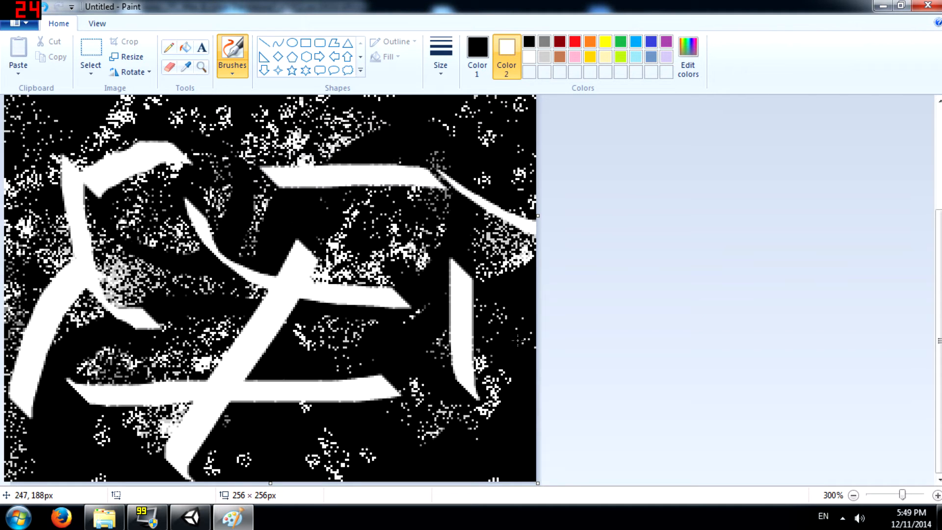
- Save the painted image as pointLightCookie.png in New folder
key("ctrl+s")
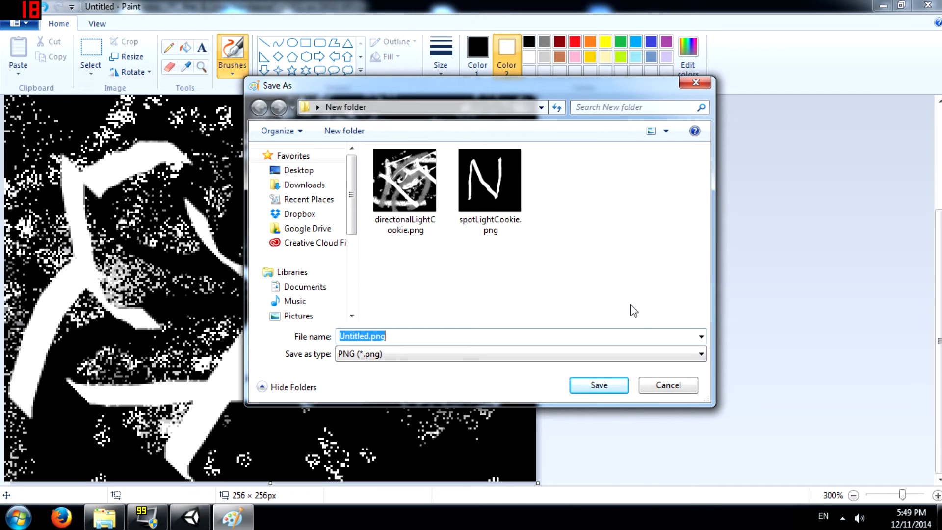
type("pointLi")
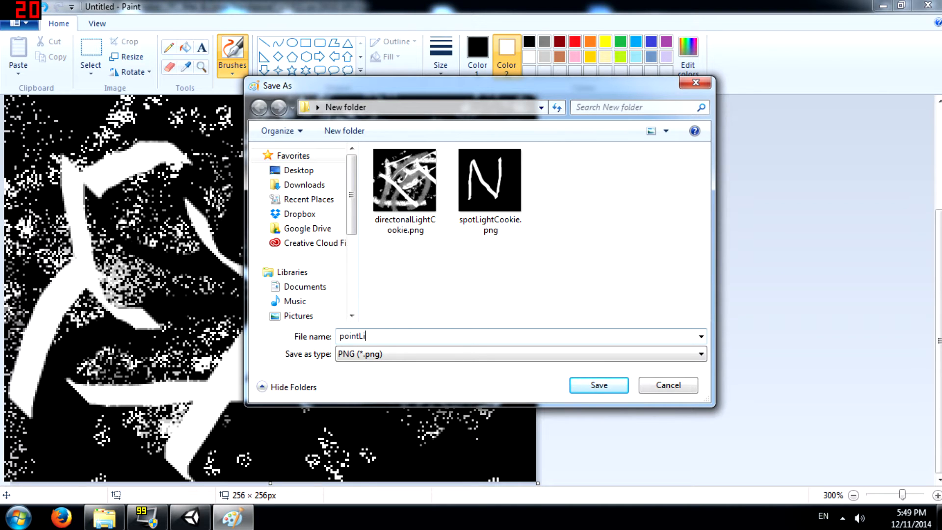
key("Return")
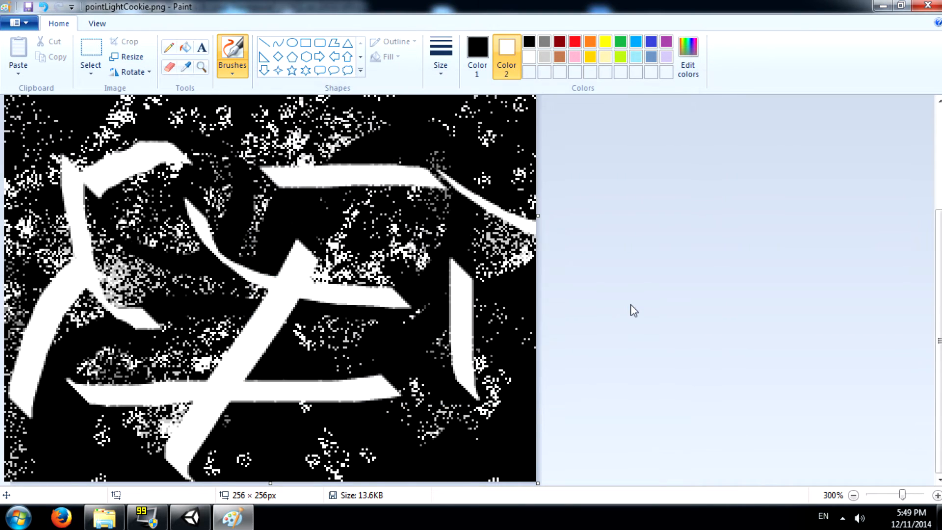
- Switch to Unity and import pointLightCookie.png from New folder into the project's Assets
left_click(187, 517)
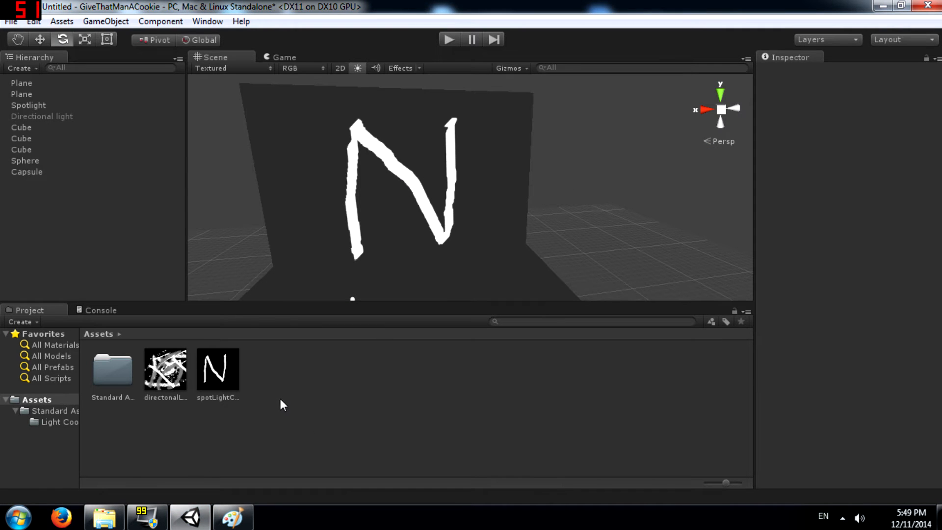
left_click(103, 518)
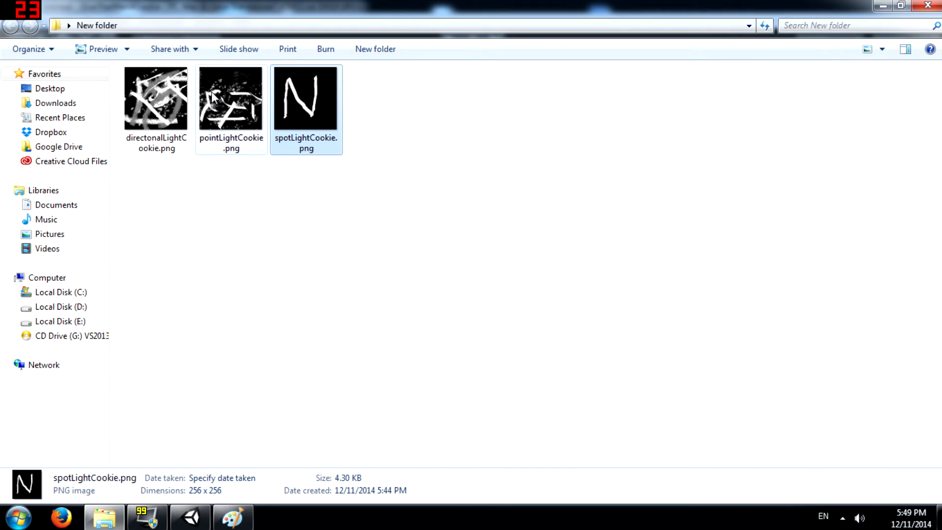
left_click_drag(228, 106, 361, 387)
- Add a point light to the scene and set its intensity to 6.4
right_click_drag(395, 134, 485, 220)
left_click(105, 21)
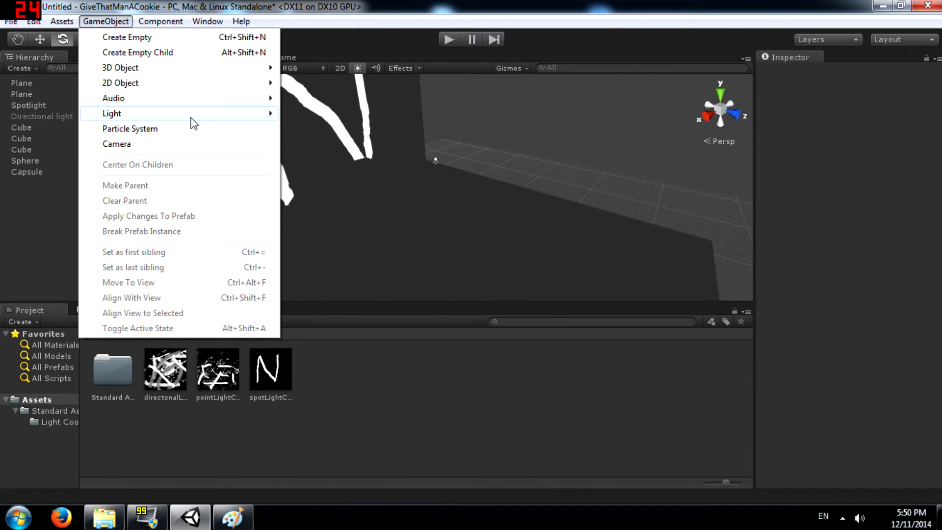
mouse_move(186, 113)
left_click(321, 128)
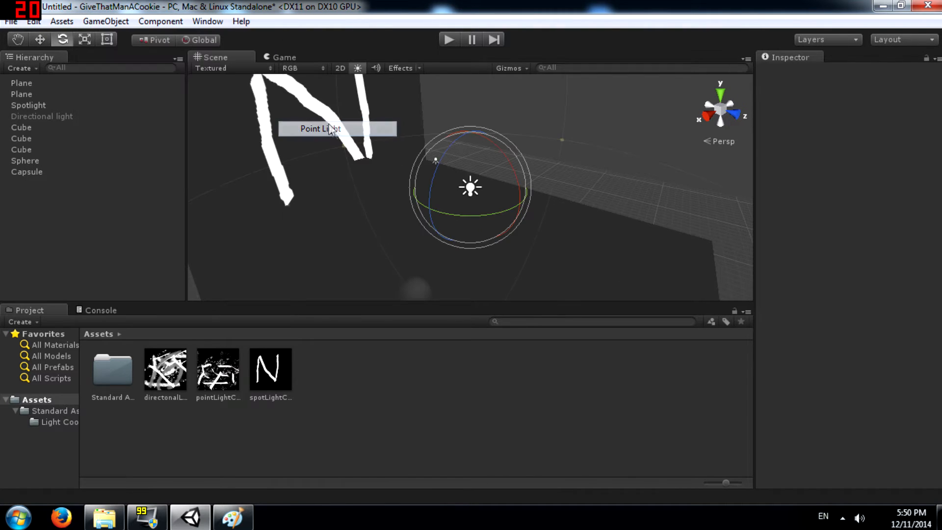
left_click_drag(859, 205, 909, 204)
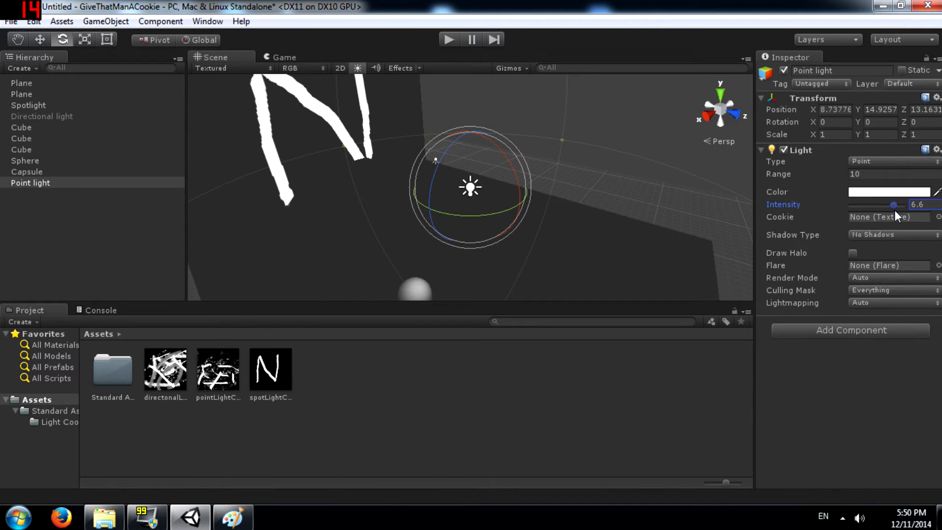
left_click_drag(906, 213, 893, 210)
- Move the point light above the test objects to about X -1.62, Y 14.72, Z -4.70 and enlarge its range to about 24.68
mouse_move(396, 150)
left_mouse_down("alt")
mouse_move(474, 138)
mouse_move(574, 152)
mouse_move(326, 162)
mouse_move(353, 137)
mouse_move(386, 148)
left_mouse_up("alt")
left_click_drag(391, 99, 419, 143)
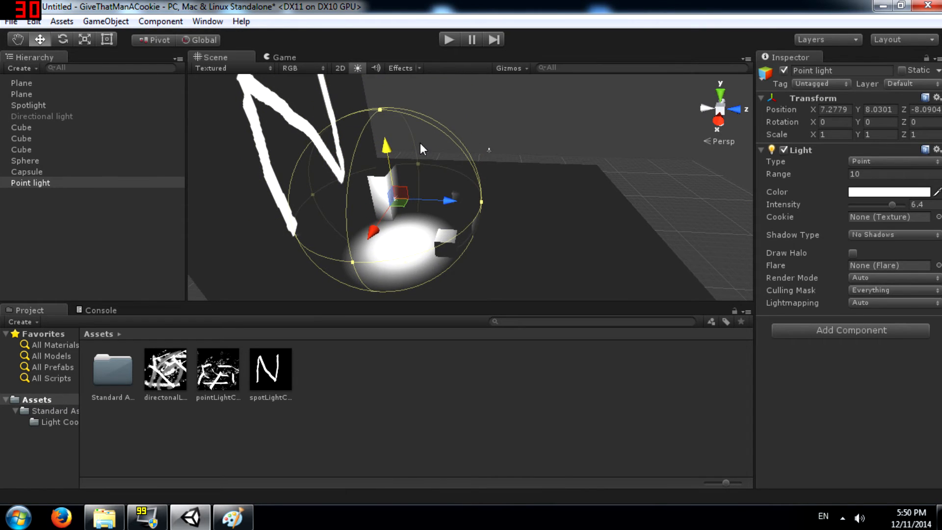
left_click_drag(404, 208, 613, 231)
left_click_drag(550, 203, 517, 105, "alt")
left_click_drag(506, 141, 568, 152, "alt")
right_click_drag(568, 152, 505, 116)
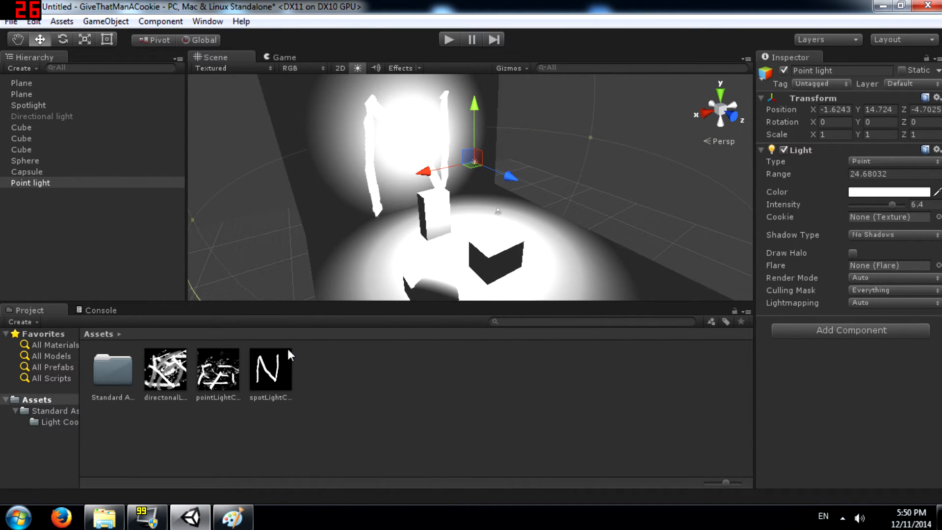
- Set pointLightCookie's texture type to Cookie with light type Point, enable alpha from grayscale, and apply the import settings
left_click(221, 372)
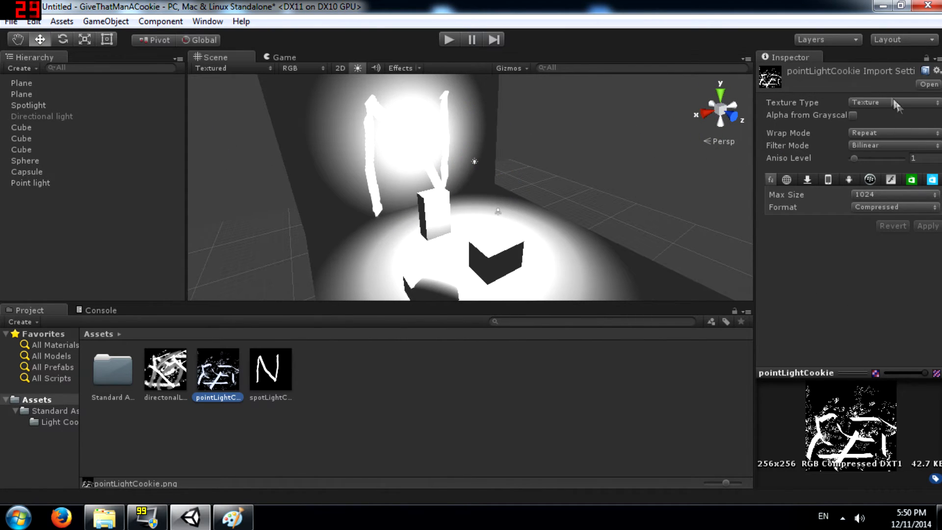
left_click(896, 104)
left_click(797, 198)
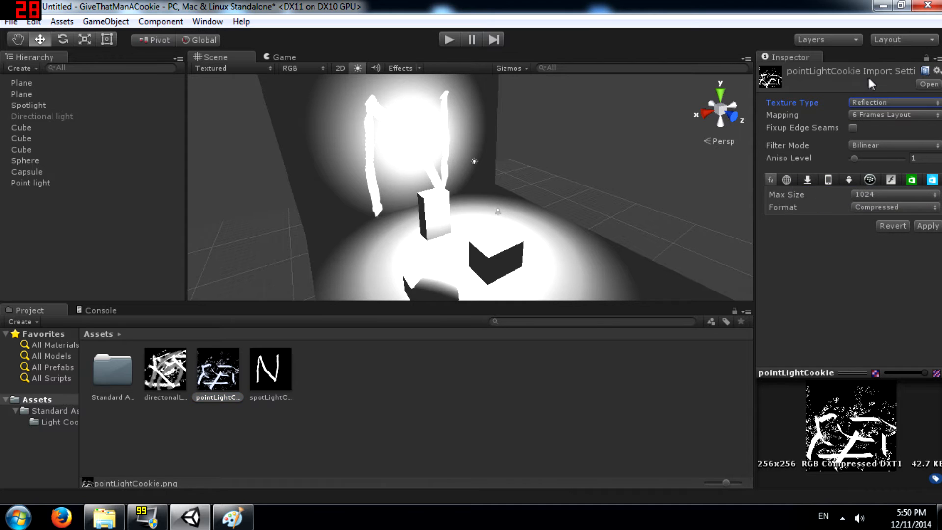
left_click(871, 102)
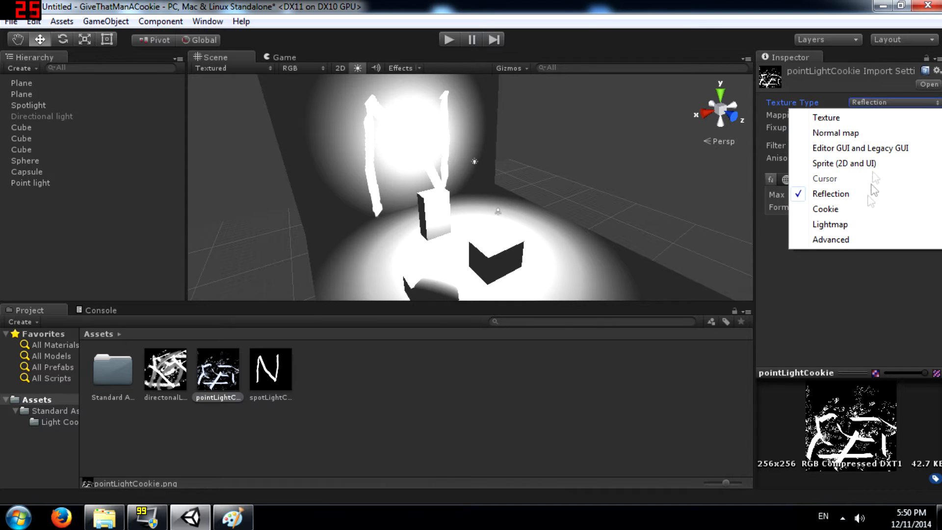
left_click(837, 209)
left_click(891, 116)
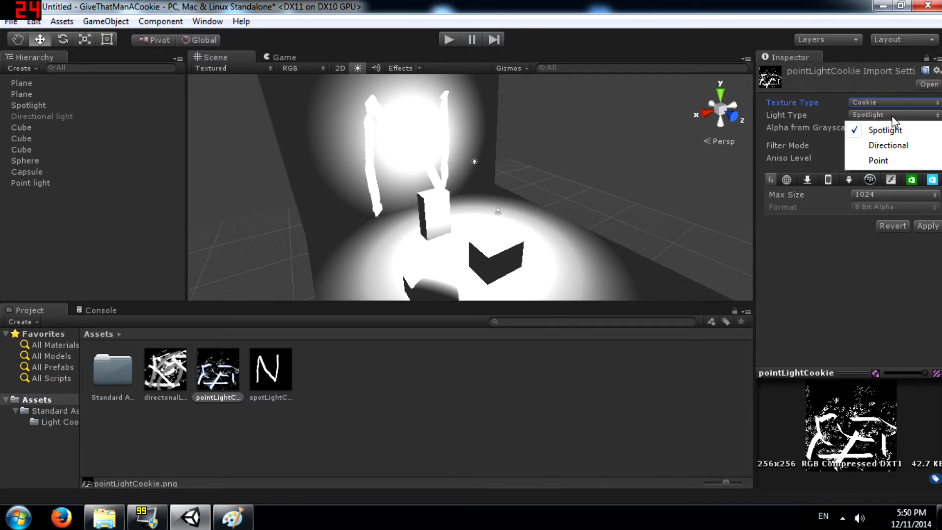
left_click(886, 162)
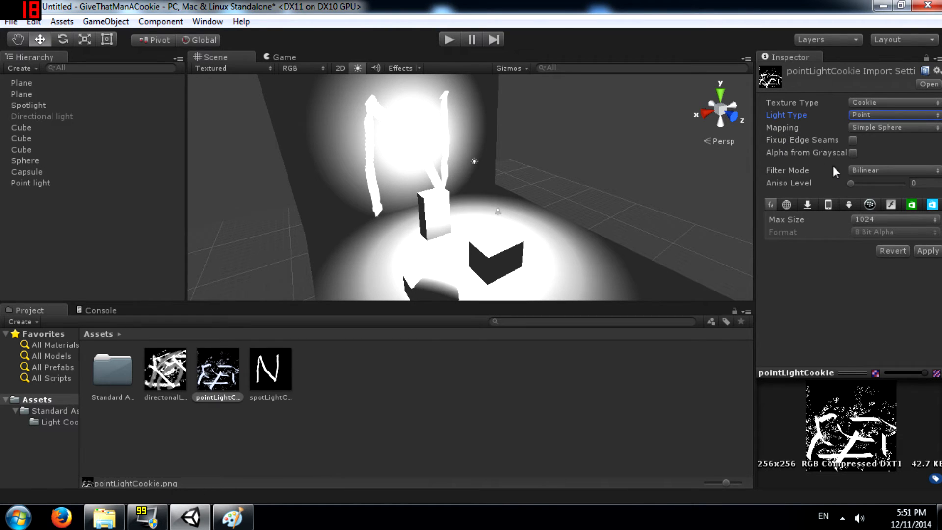
left_click(853, 153)
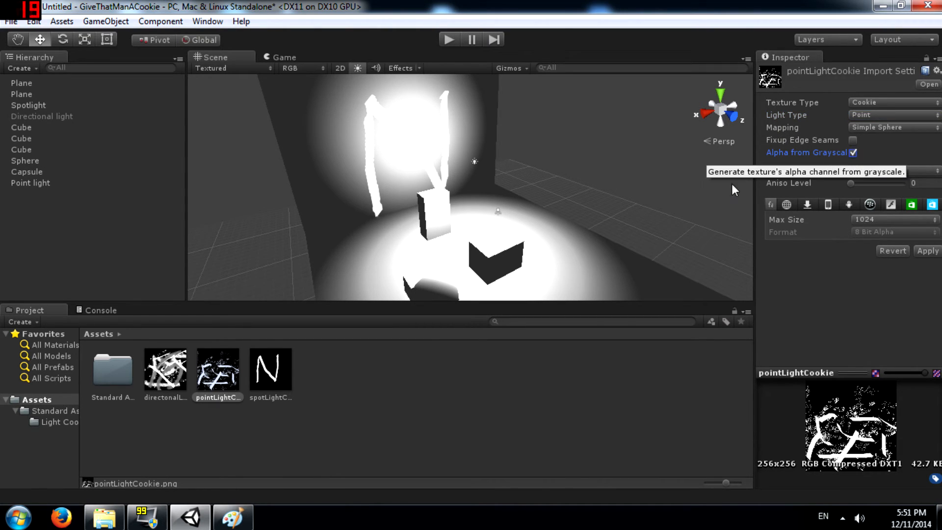
left_click(926, 251)
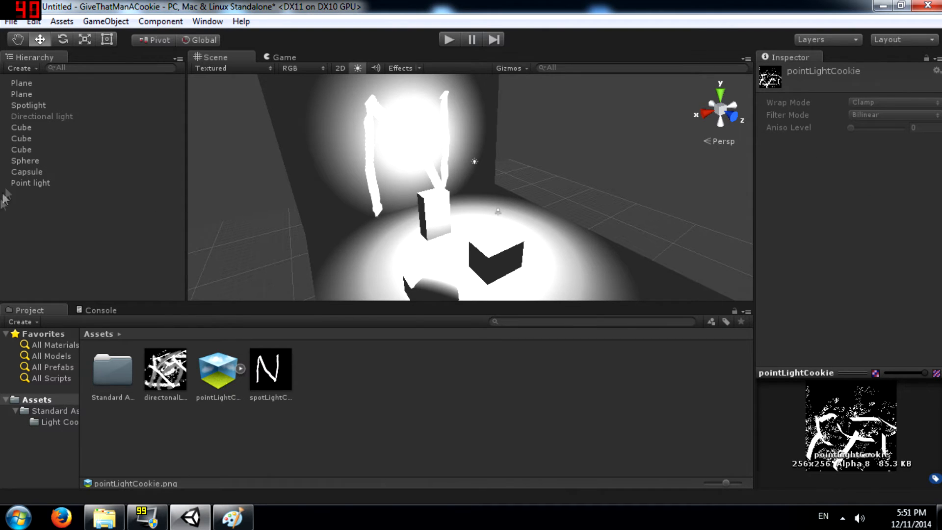
- Assign the pointLightCookie texture as the point light's cookie
left_click(33, 184)
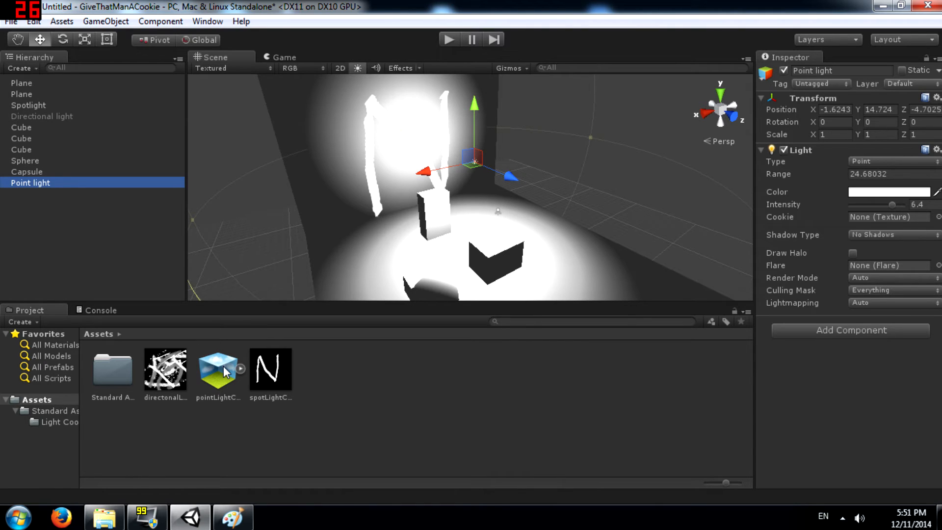
left_click_drag(213, 382, 918, 221)
mouse_move(353, 220)
left_mouse_down("alt")
mouse_move(629, 286)
mouse_move(458, 183)
mouse_move(421, 195)
mouse_move(606, 187)
mouse_move(752, 120)
mouse_move(443, 203)
mouse_move(287, 217)
mouse_move(151, 242)
mouse_move(143, 254)
mouse_move(499, 231)
mouse_move(486, 232)
mouse_move(604, 211)
mouse_move(573, 209)
mouse_move(382, 252)
mouse_move(346, 246)
mouse_move(340, 231)
left_mouse_up("alt")
- Rotate the point light back and forth around its Y axis, ending at about -186.9 degrees
key("e")
left_click_drag(396, 198, 485, 226)
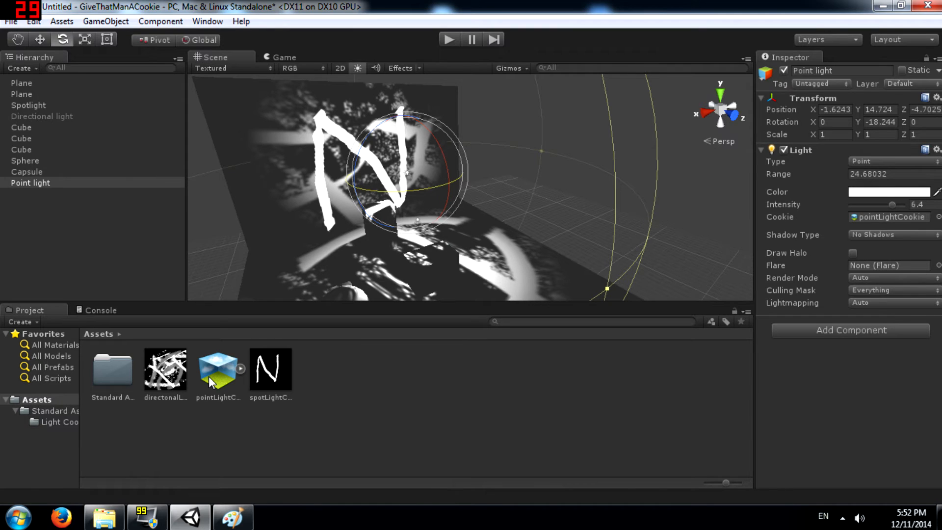
left_click_drag(414, 190, 720, 149)
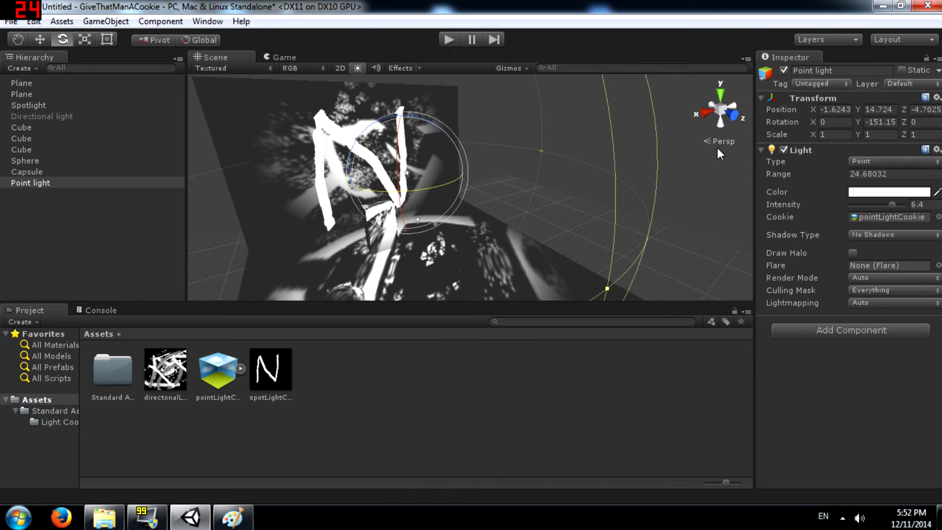
left_click_drag(412, 197, 362, 201)
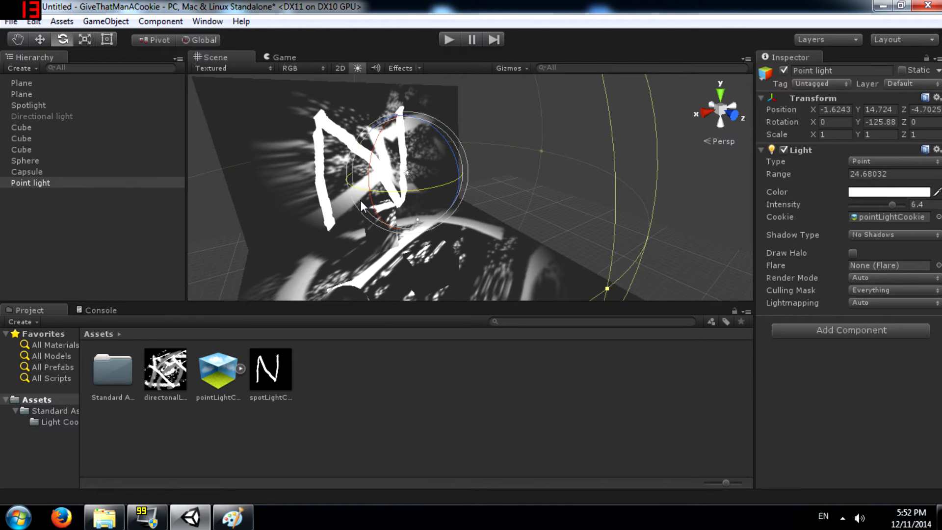
left_click_drag(360, 201, 472, 196)
- Duplicate the floor plane, rotate the copy to X -90, and move it to about Z 10.8 as a wall opposite the N
right_click_drag(478, 196, 583, 192)
key("a")
key("s")
left_click(348, 117)
left_click(571, 217)
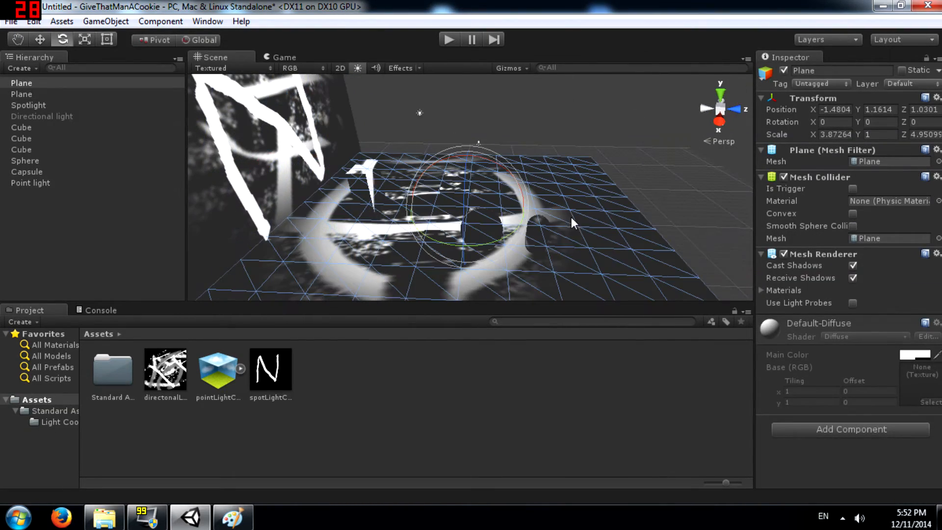
key("ctrl+d")
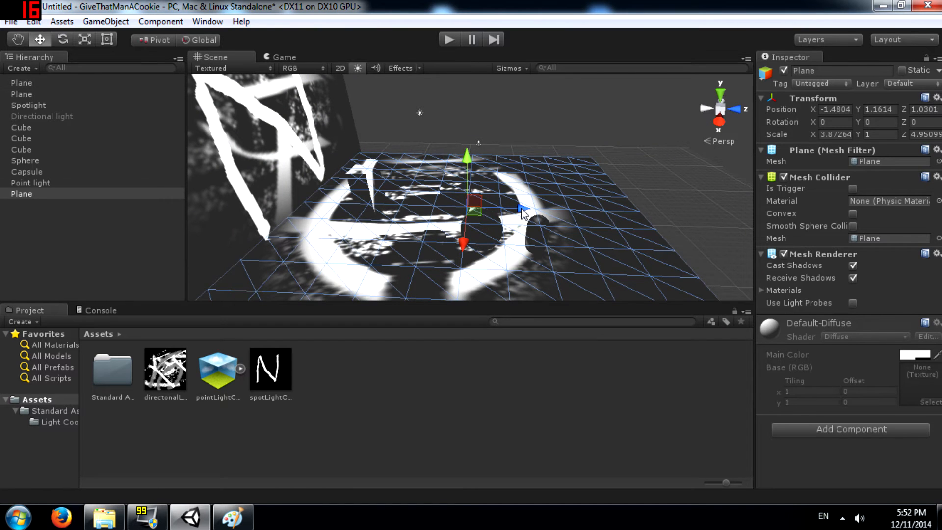
left_click_drag(506, 175, 336, 113)
left_click_drag(493, 167, 549, 171, "alt")
key("q")
key("w")
left_click_drag(465, 197, 447, 153)
- Duplicate the new wall plane, rotate the copy to about Y -90, and move it to about X -14.86, Z -6.20 as another wall
key("ctrl+d")
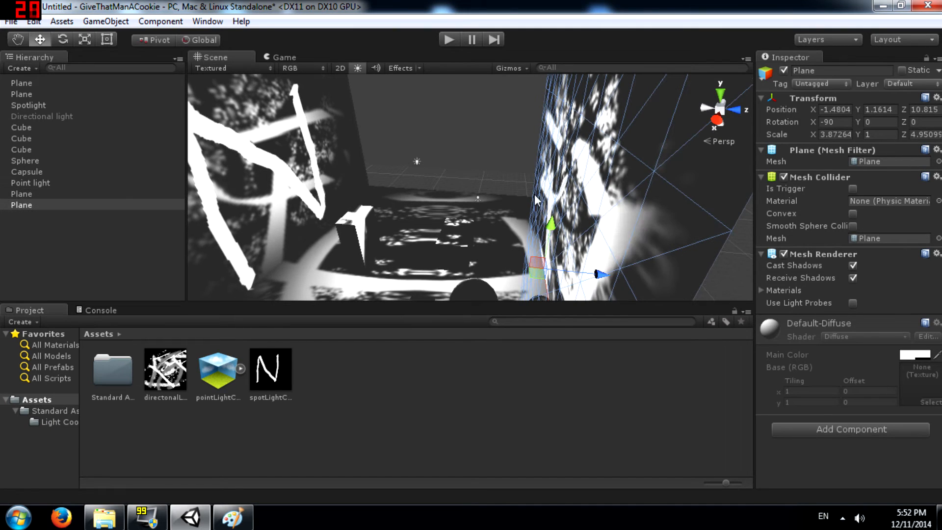
key("e")
left_click_drag(497, 279, 667, 355)
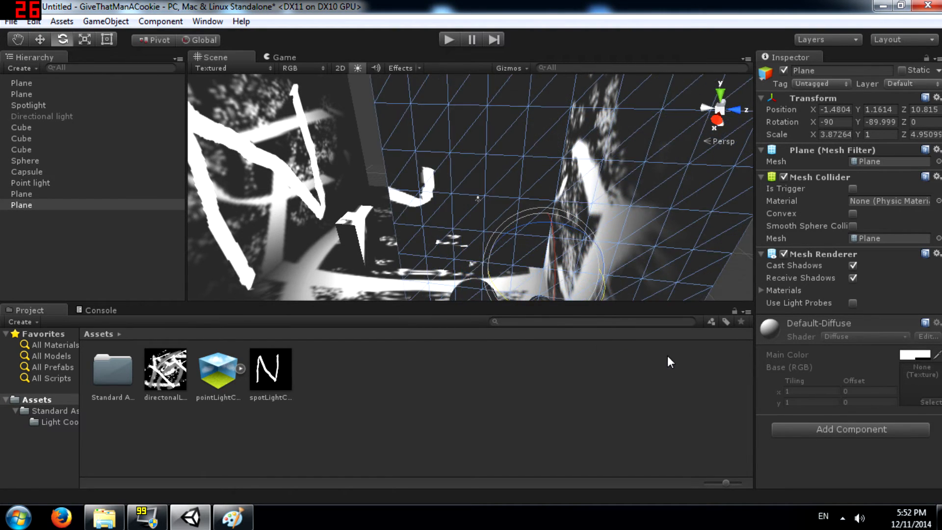
key("w")
left_click_drag(537, 275, 467, 128)
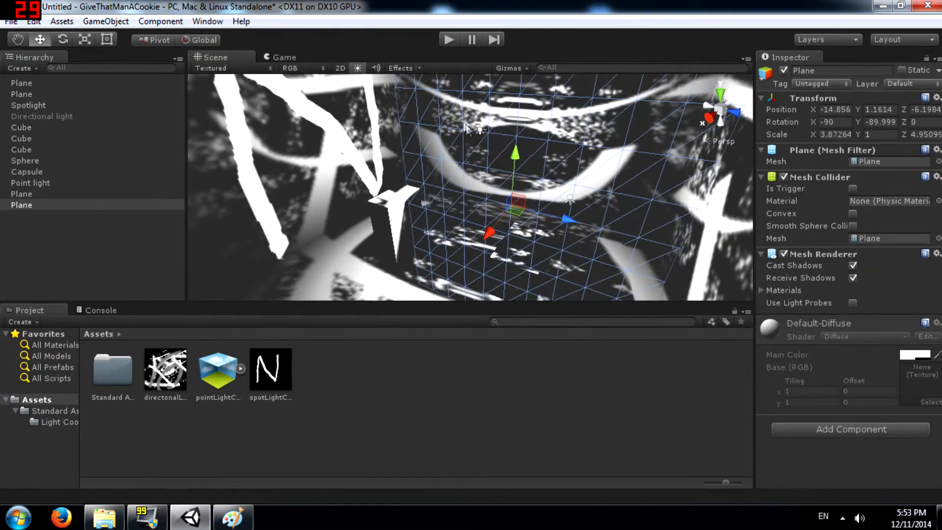
- Rotate the point light around its Y axis to about -341.7 degrees to sweep its cookie pattern across the walls
left_click(477, 141)
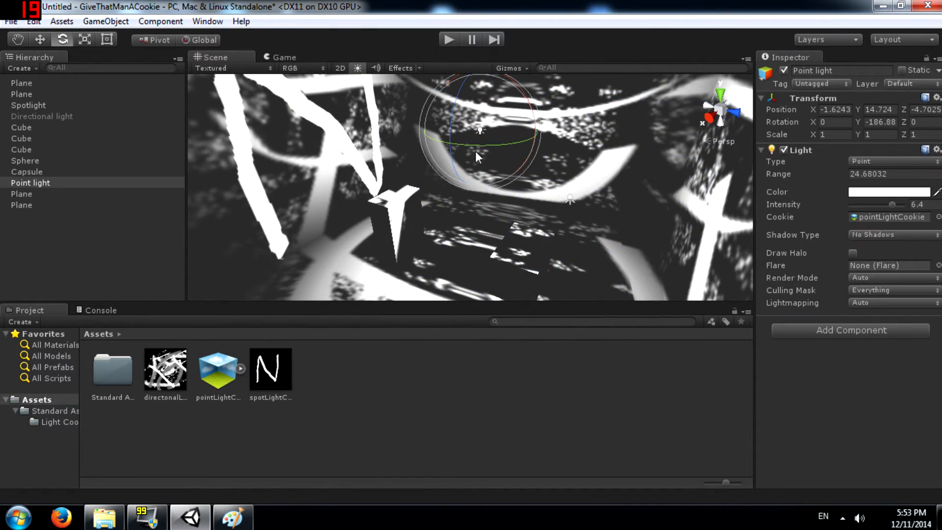
left_click_drag(478, 143, 722, 65)
right_click_drag(459, 135, 551, 203)
right_click_drag(555, 138, 643, 126)
right_click_drag(428, 154, 545, 211)
left_click_drag(436, 169, 524, 168)
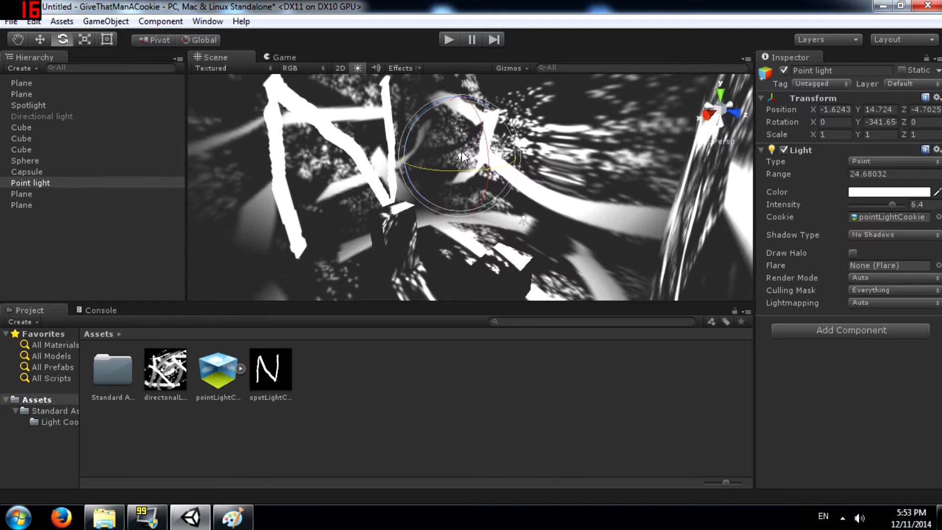
- Rotate the point light to about Y -316.26, and apply the Nice Sphere mapping to the pointLightCookie texture
left_click_drag(440, 172, 402, 300)
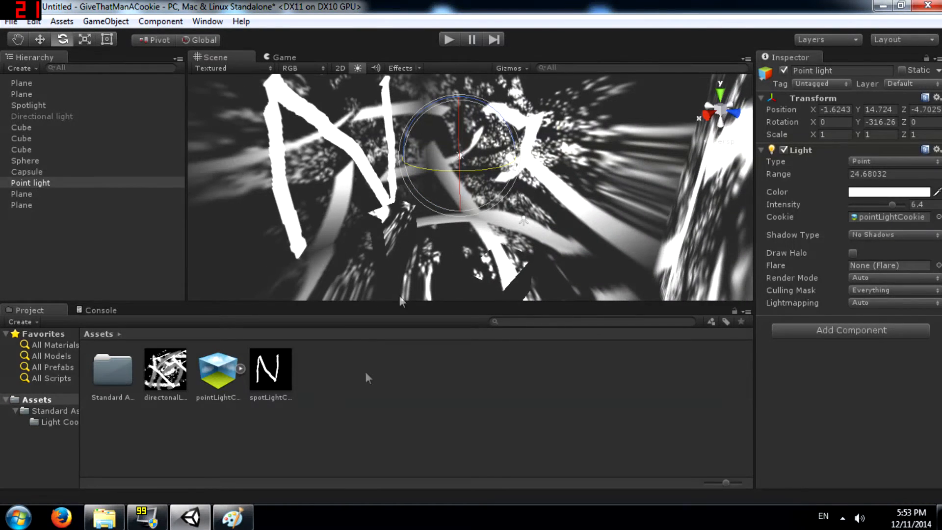
left_click(203, 372)
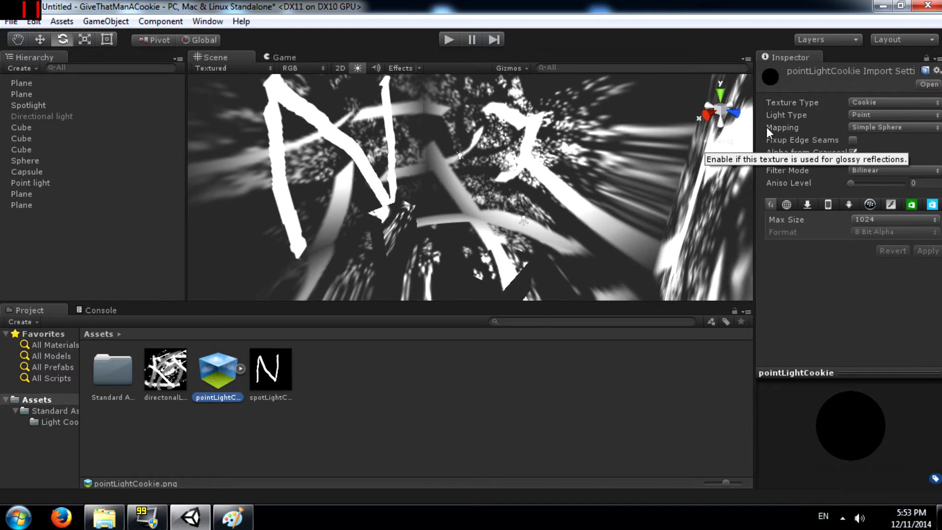
left_click(894, 128)
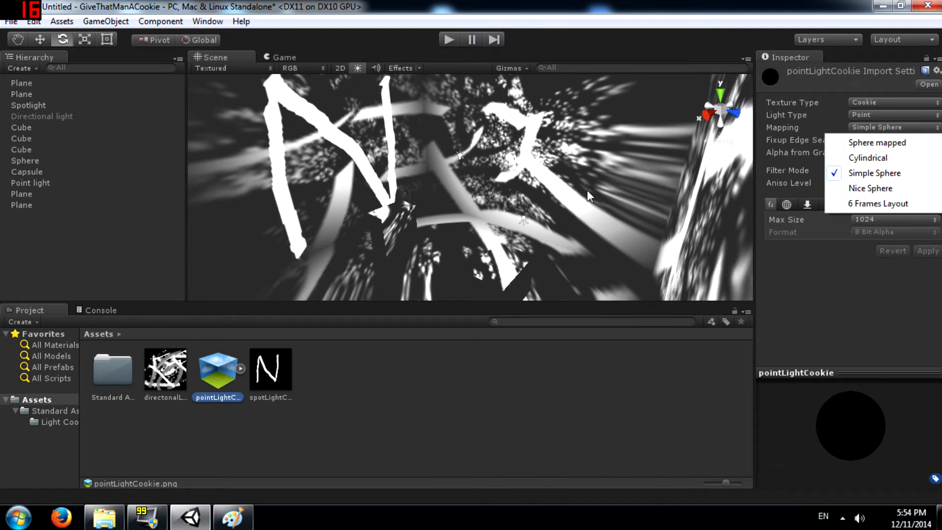
left_click(882, 189)
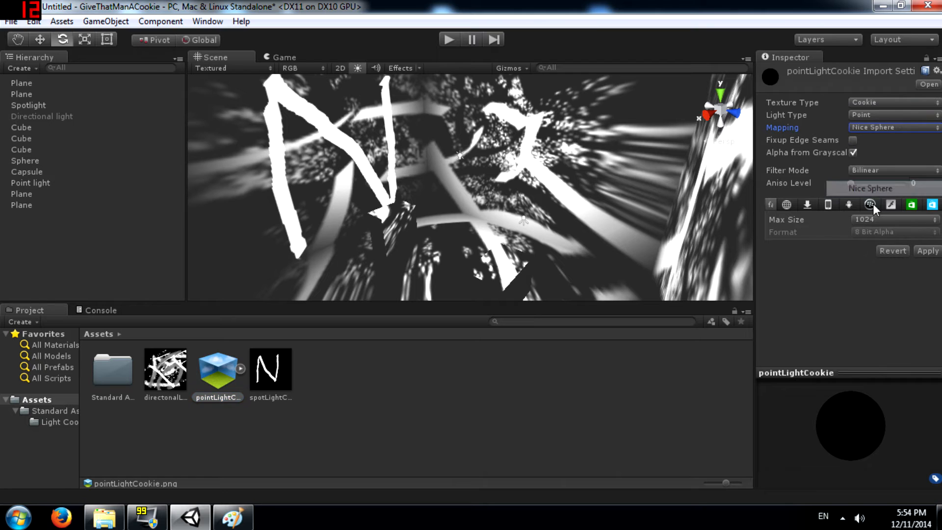
left_click(927, 251)
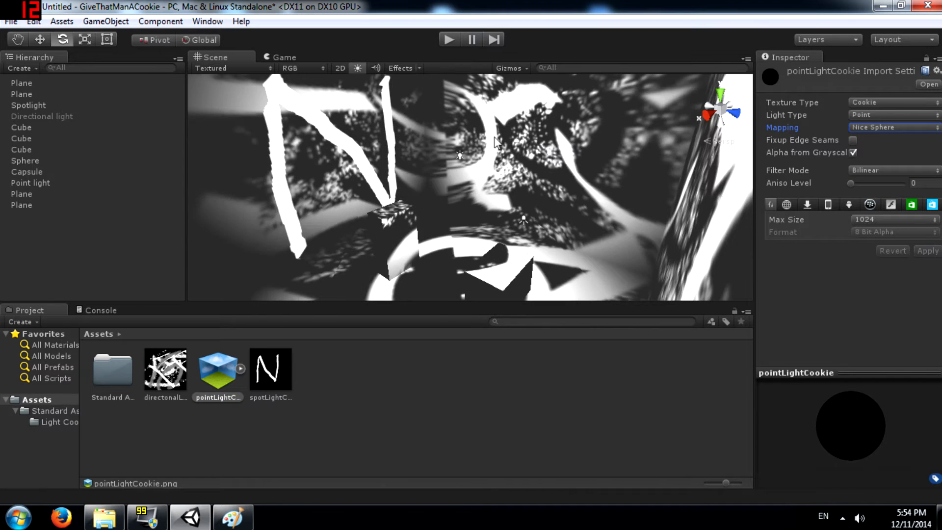
- Select the point light and rotate it back and forth around its Y axis, ending at about -787.1 degrees
left_click_drag(510, 212, 452, 140, "alt")
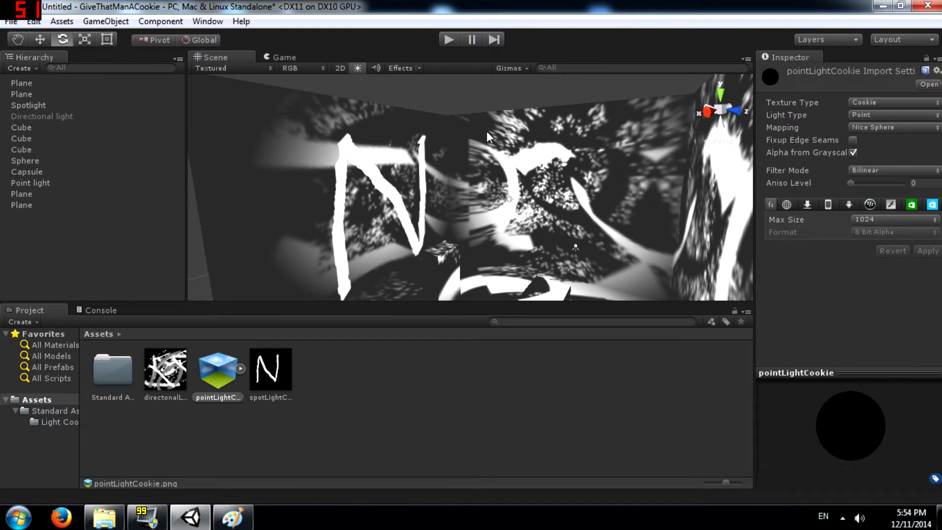
left_click(512, 199)
left_click(517, 210)
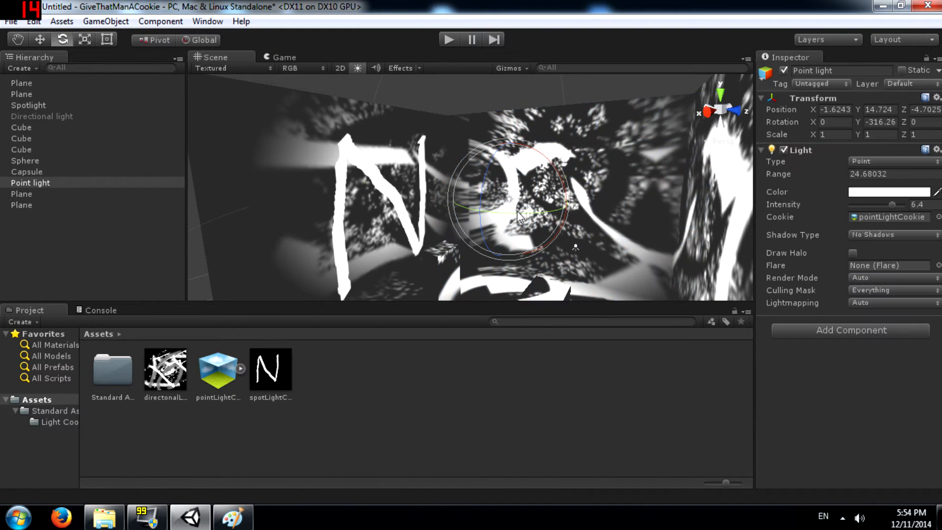
left_click_drag(517, 211, 390, 146)
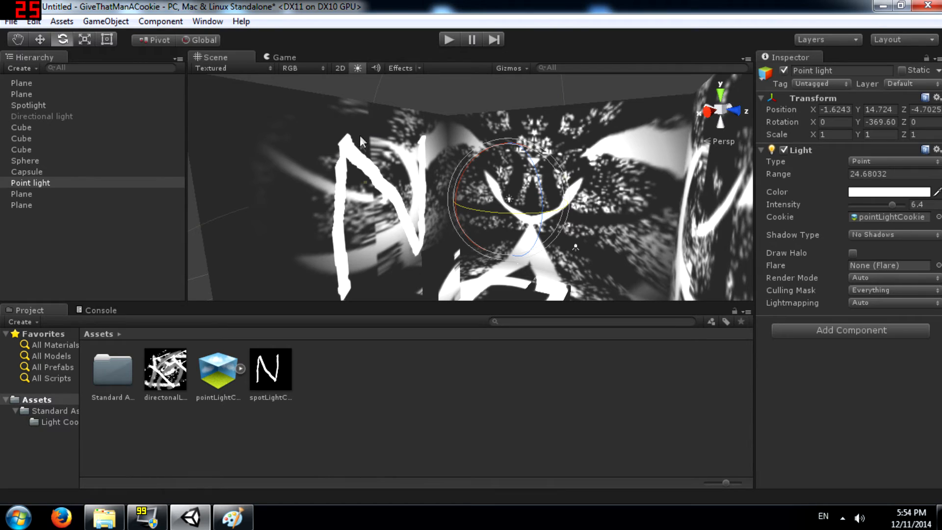
left_click_drag(501, 211, 596, 187)
left_click_drag(508, 214, 735, 184)
left_click_drag(472, 216, 850, 184)
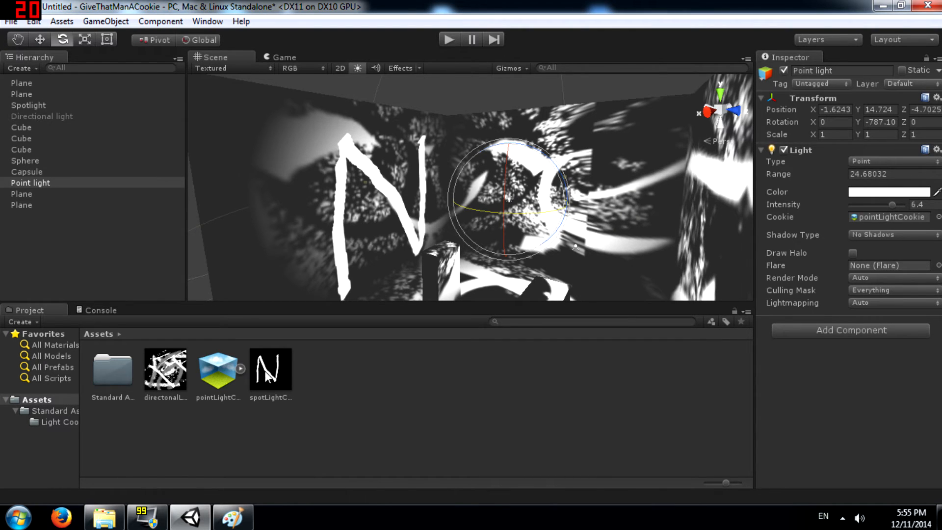
- Apply the Sphere mapped mapping to the pointLightCookie texture
left_click(234, 380)
left_click(897, 128)
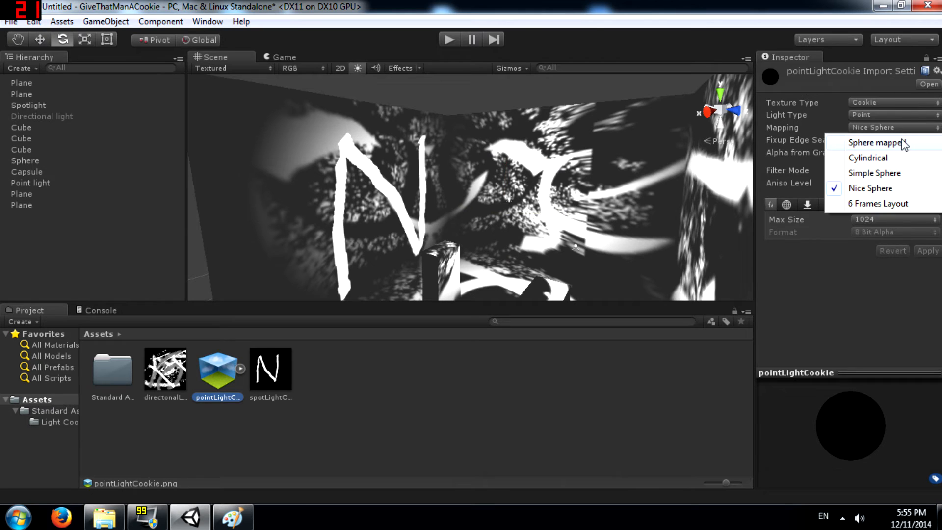
left_click(903, 142)
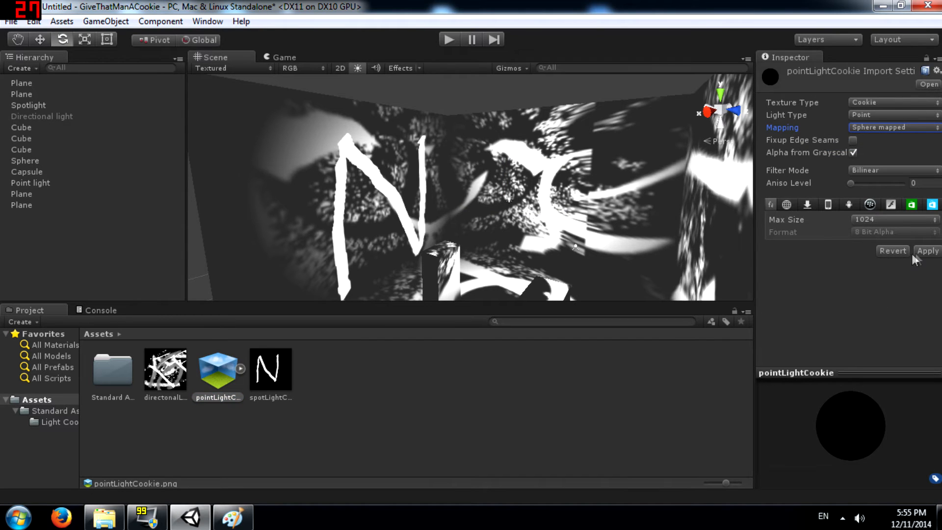
left_click(927, 251)
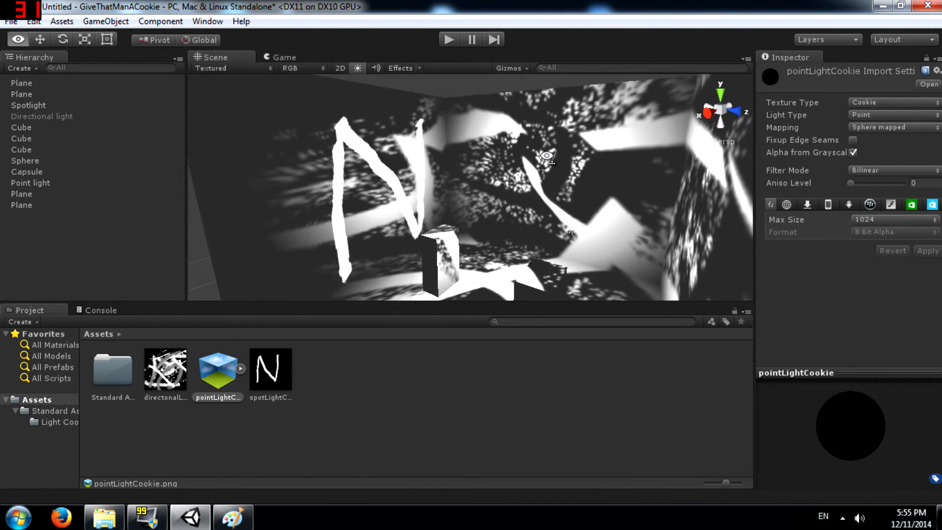
- Rotate the point light around its Y axis to about -895.4 degrees to see the sphere-mapped cookie on the walls
left_click(505, 181)
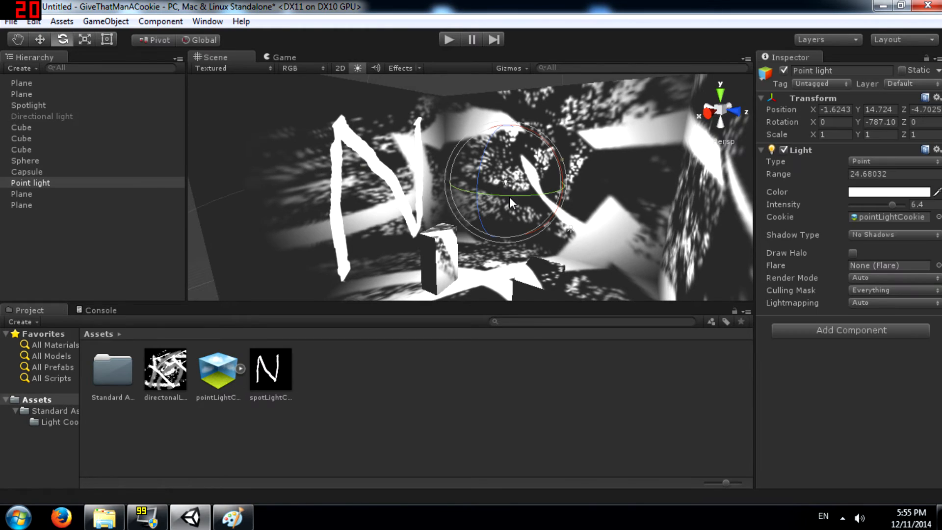
left_click_drag(549, 192, 672, 191)
right_click_drag(625, 177, 632, 158)
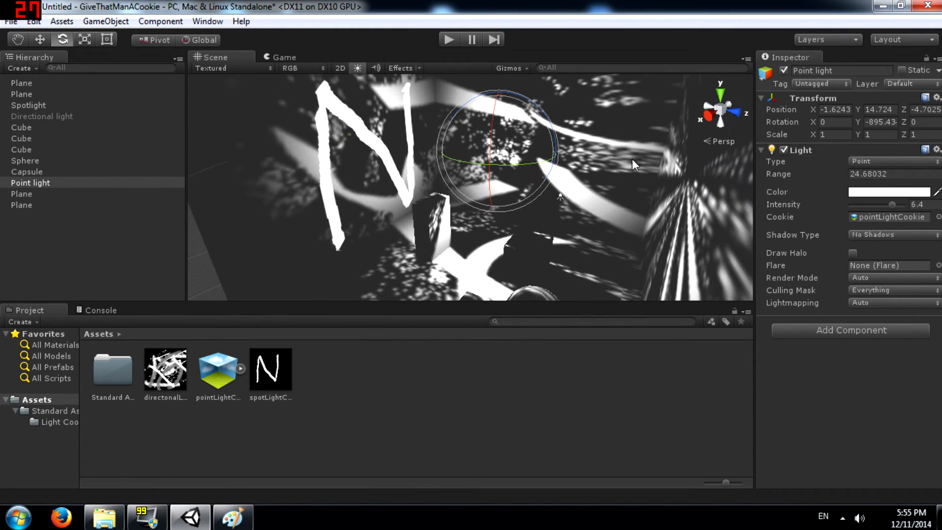
- Apply the Cylindrical mapping to the pointLightCookie texture
left_click(225, 379)
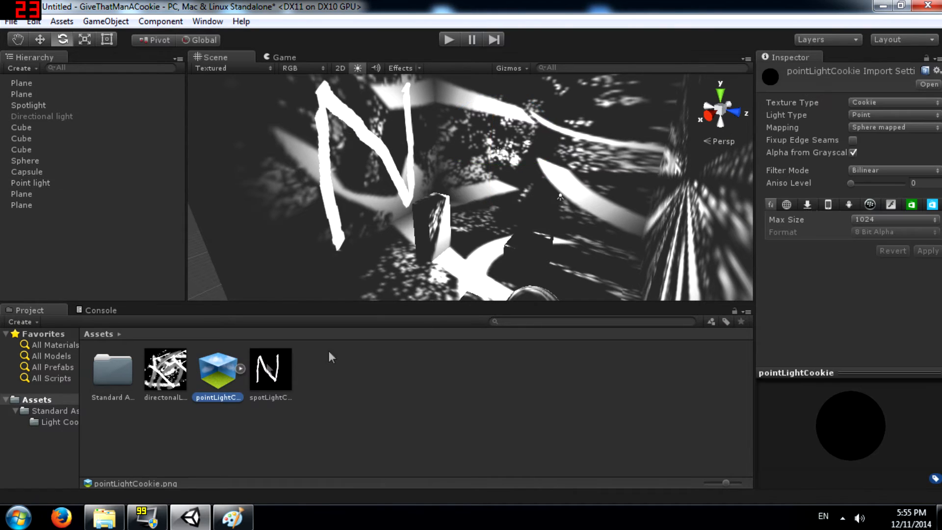
left_click(883, 127)
left_click(873, 149)
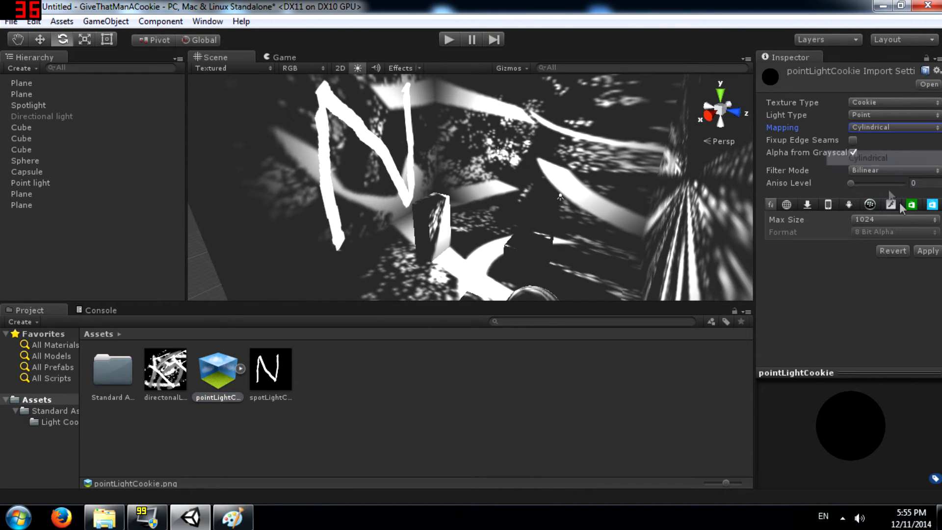
left_click(924, 255)
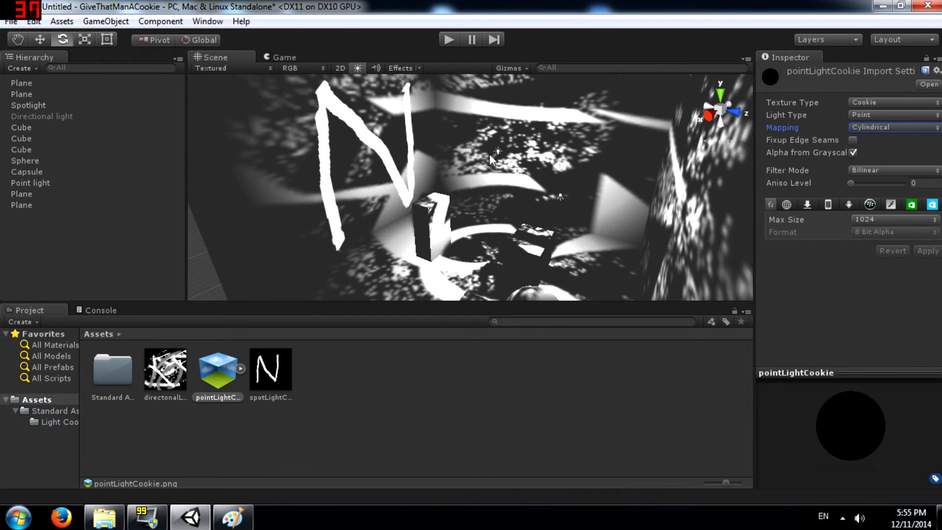
- Rotate the point light back and forth around its Y axis to sweep the cylindrically mapped cookie across the walls
left_click(500, 156)
left_click_drag(496, 180, 550, 172)
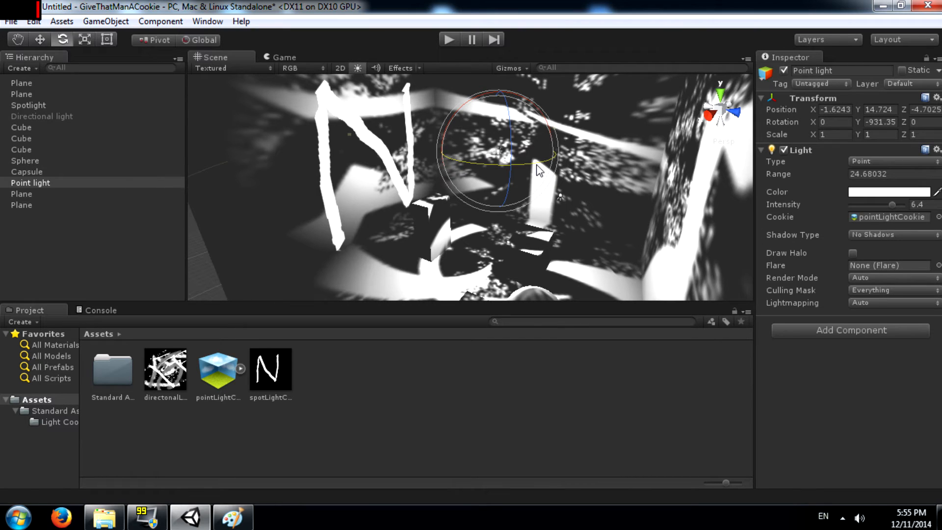
left_click_drag(479, 165, 442, 206)
- Apply the 6 Frames Layout mapping to the pointLightCookie texture and check its projection on the walls
left_click(199, 383)
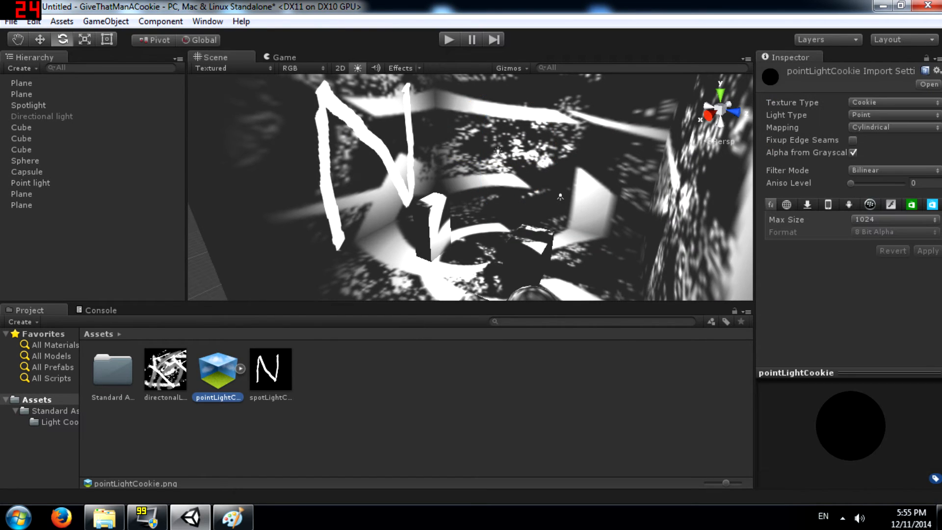
left_click(882, 127)
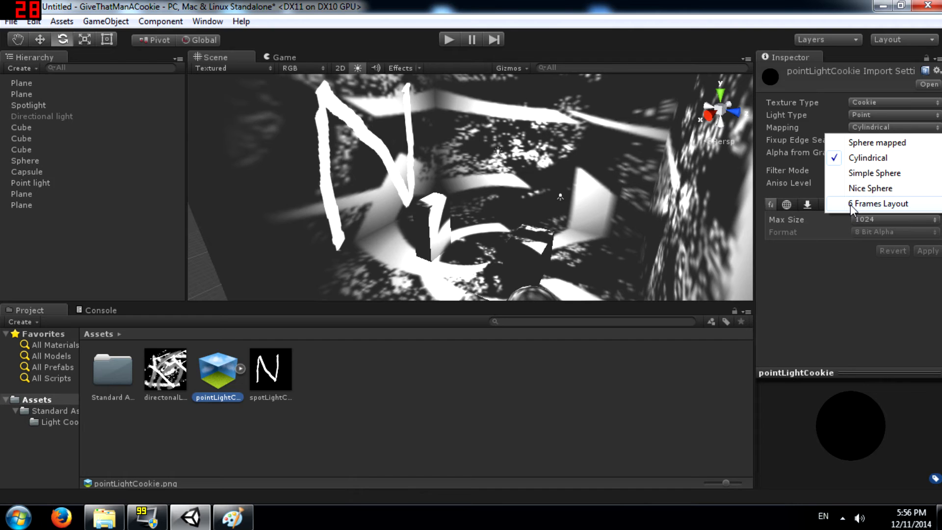
left_click(873, 312)
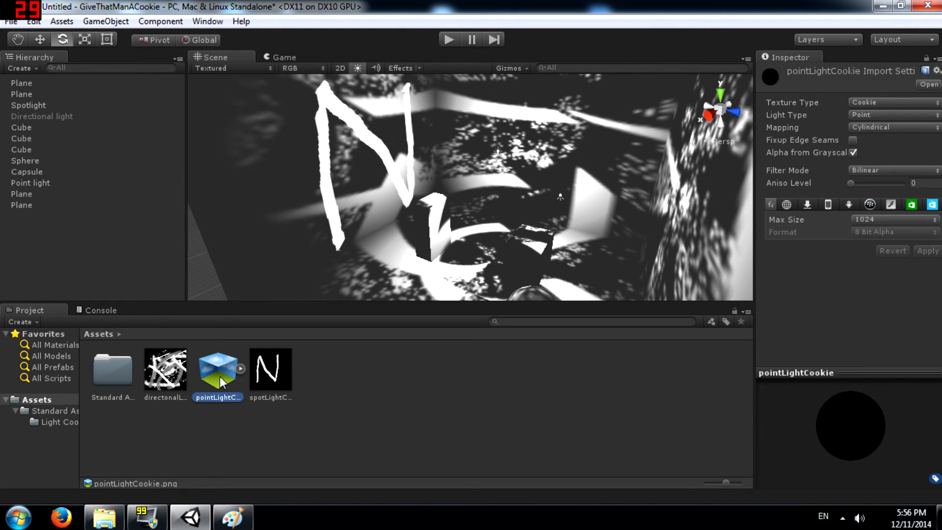
left_click(896, 127)
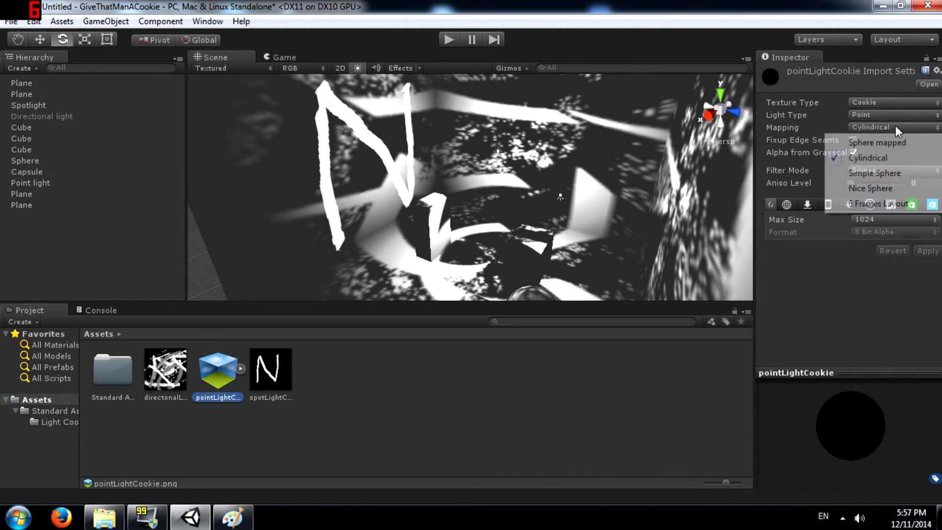
left_click(913, 202)
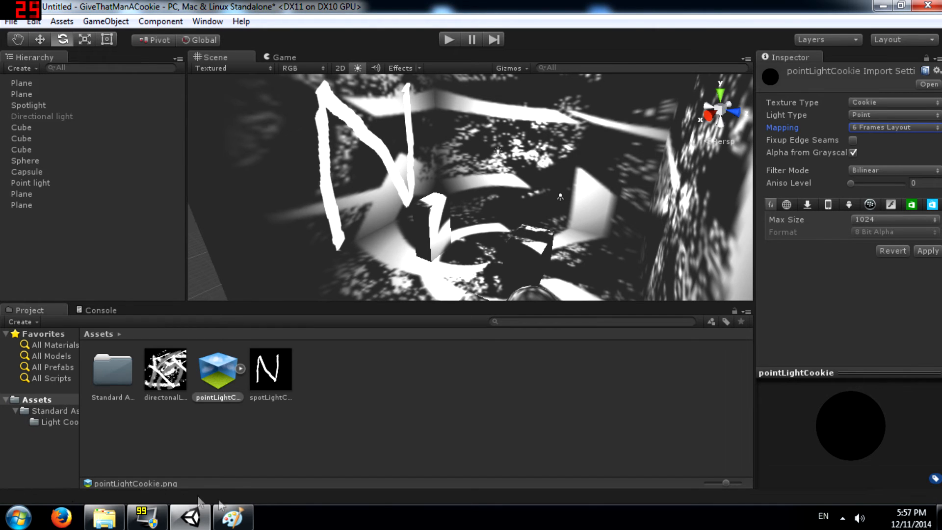
left_click(928, 251)
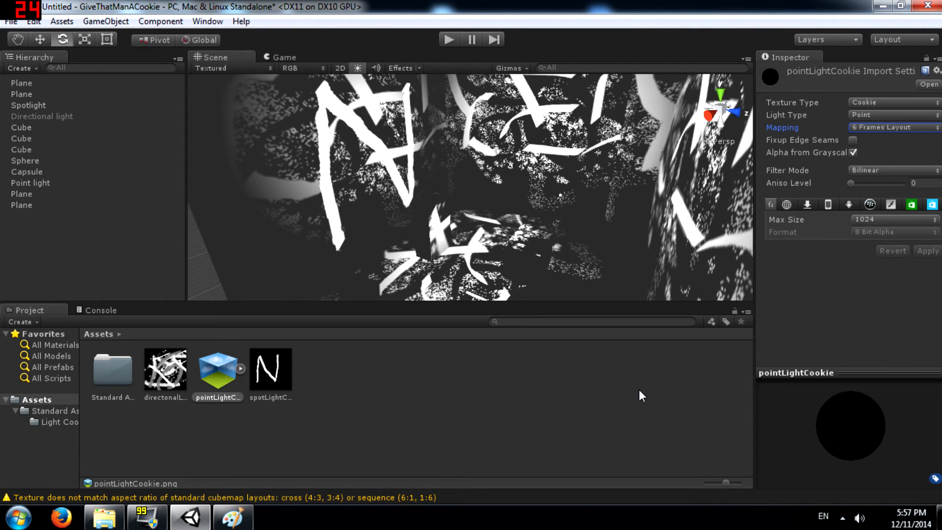
right_click_drag(566, 234, 535, 205)
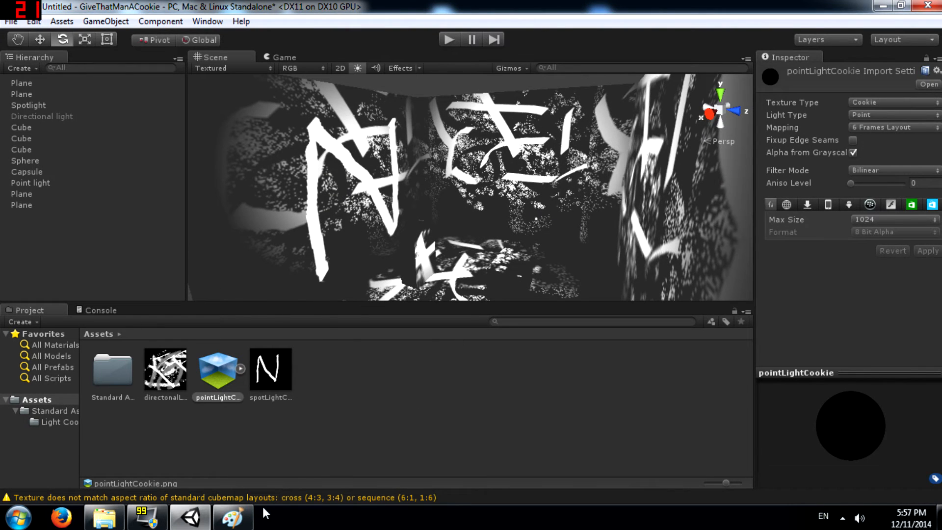
- Switch to Paint, start a new image and set its size to 768 pixels wide by 128 pixels high
left_click(231, 521)
key("ctrl+n")
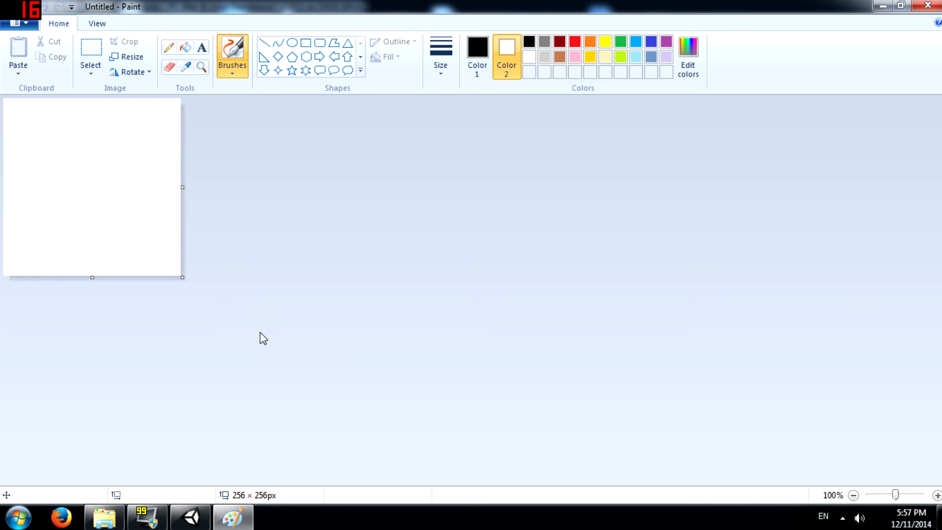
left_click(15, 24)
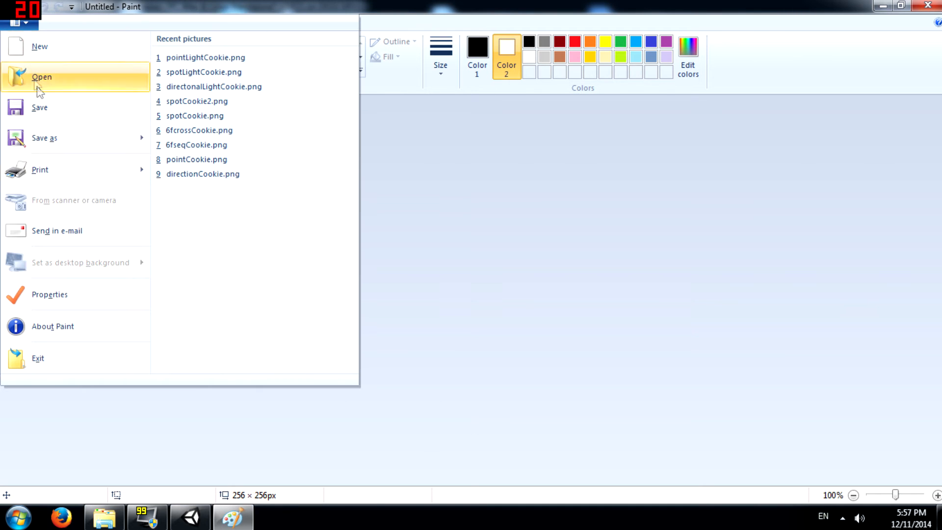
left_click(114, 304)
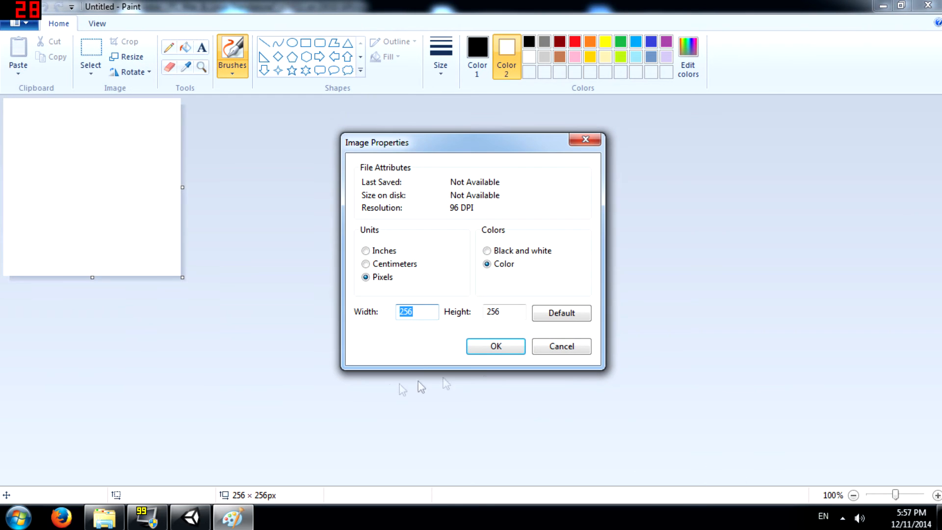
key("Tab")
type("128")
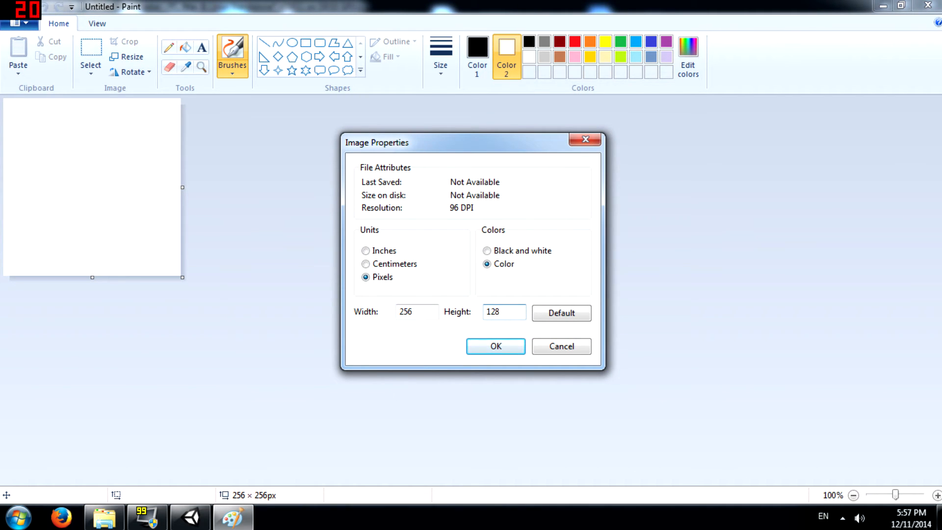
left_click(413, 312)
double_click(407, 312)
double_click(406, 312)
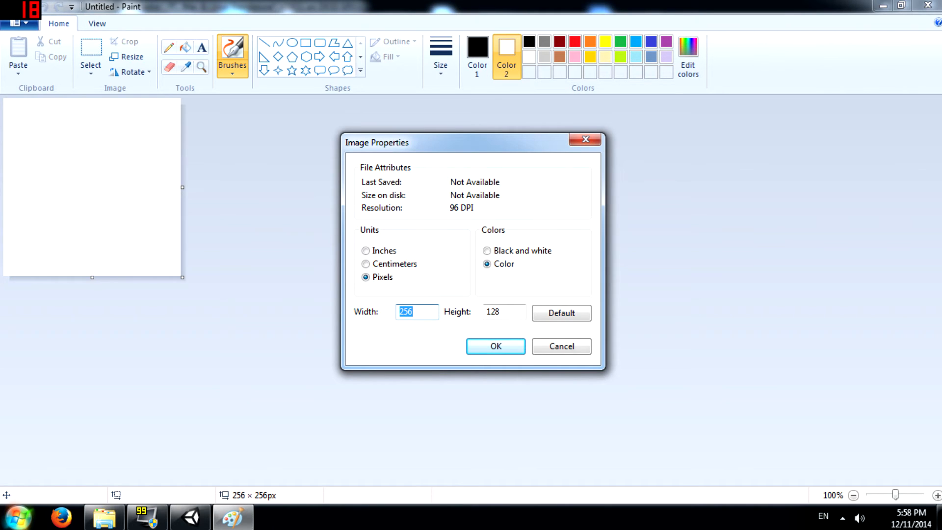
type("76")
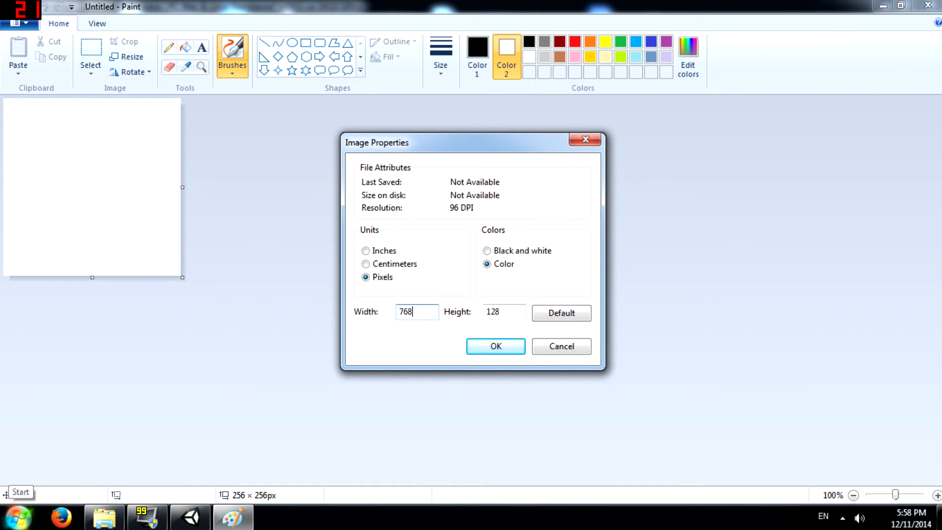
type("8")
key("Return")
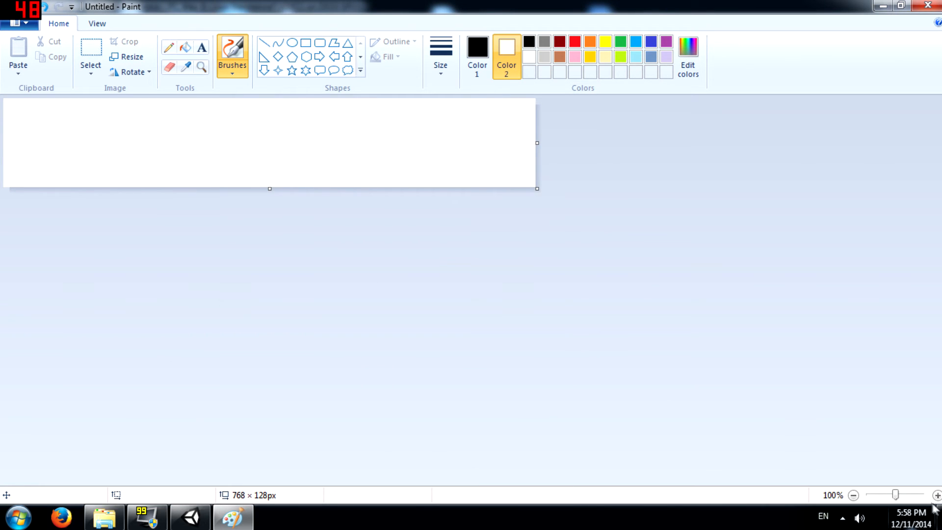
- Fill the entire blank canvas with black at 200% zoom
left_click(902, 495)
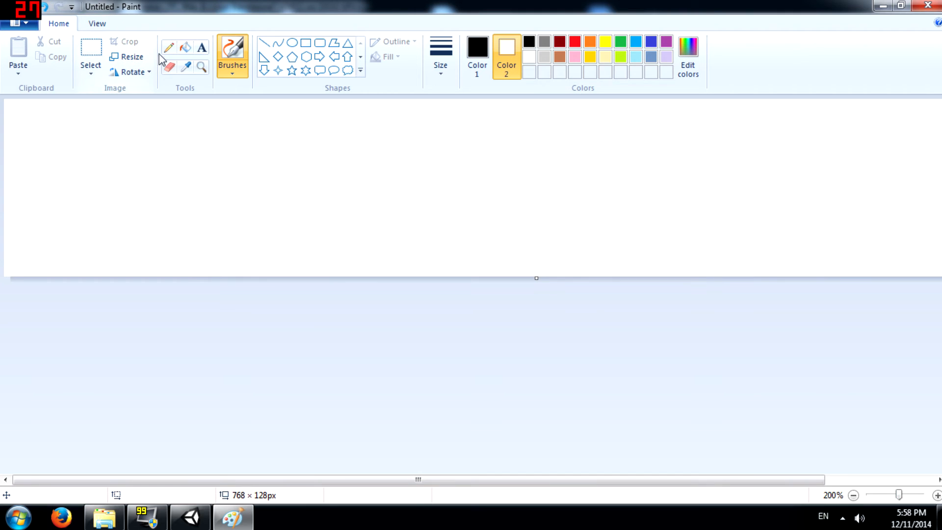
left_click(187, 49)
left_click(217, 166)
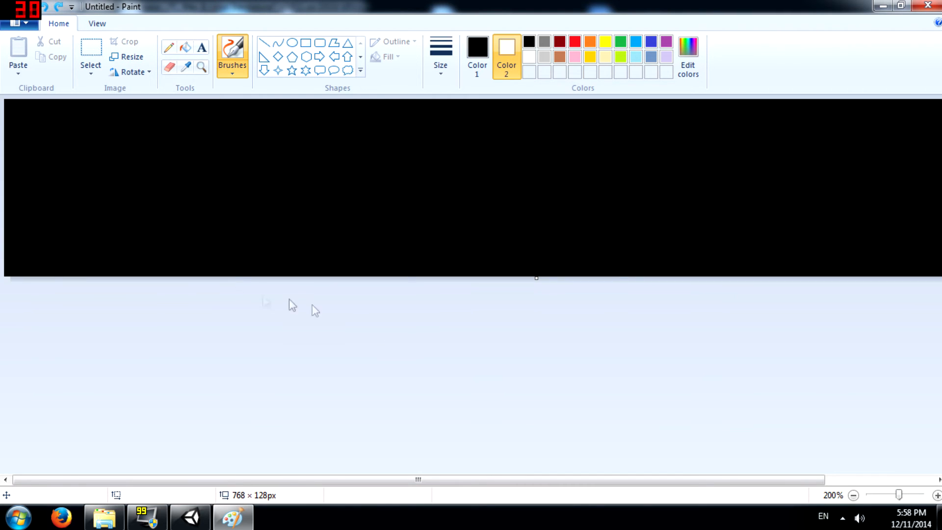
- Paint broad white calligraphy strokes across the black strip, then spray black and light gray airbrush speckles over them
mouse_move(34, 141)
right_mouse_down()
mouse_move(221, 104)
mouse_move(467, 131)
mouse_move(652, 228)
mouse_move(785, 127)
mouse_move(638, 245)
mouse_move(935, 220)
mouse_move(412, 270)
right_mouse_up()
left_click(230, 71)
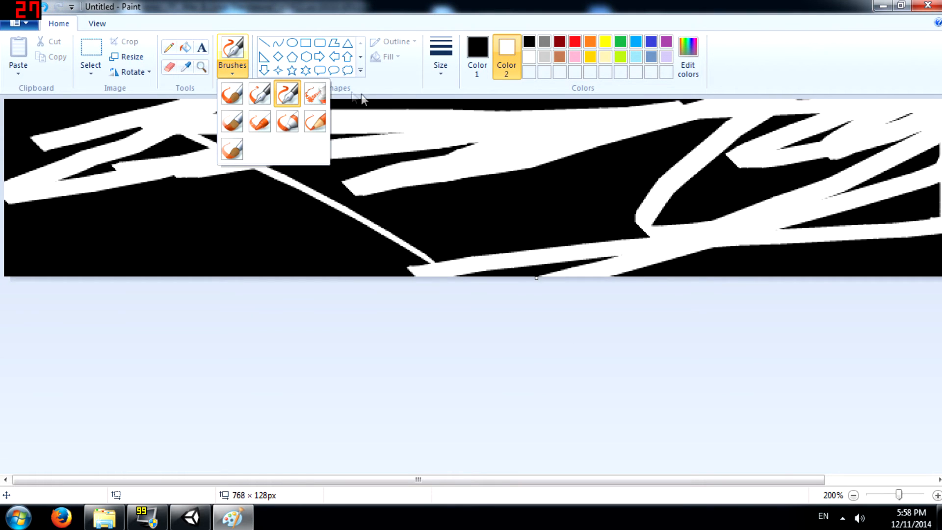
left_click(314, 93)
left_click(545, 57)
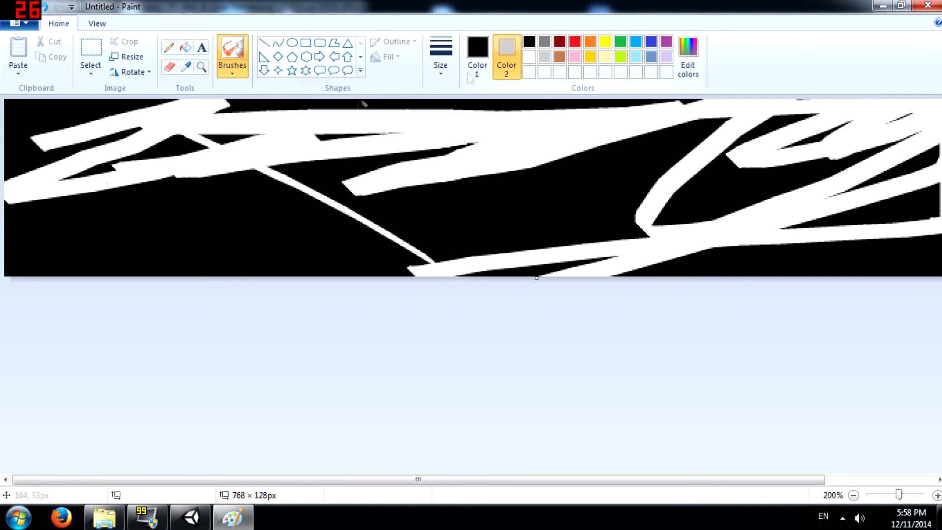
left_click_drag(682, 167, 521, 160)
left_click_drag(743, 181, 256, 154)
mouse_move(256, 154)
right_mouse_down()
mouse_move(507, 193)
mouse_move(834, 173)
mouse_move(672, 151)
mouse_move(607, 204)
right_mouse_up()
- Draw black calligraphy brush strokes that cut through the white shapes across the strip
left_click(233, 73)
left_click(288, 93)
mouse_move(300, 152)
left_mouse_down()
mouse_move(702, 219)
mouse_move(673, 172)
left_mouse_up()
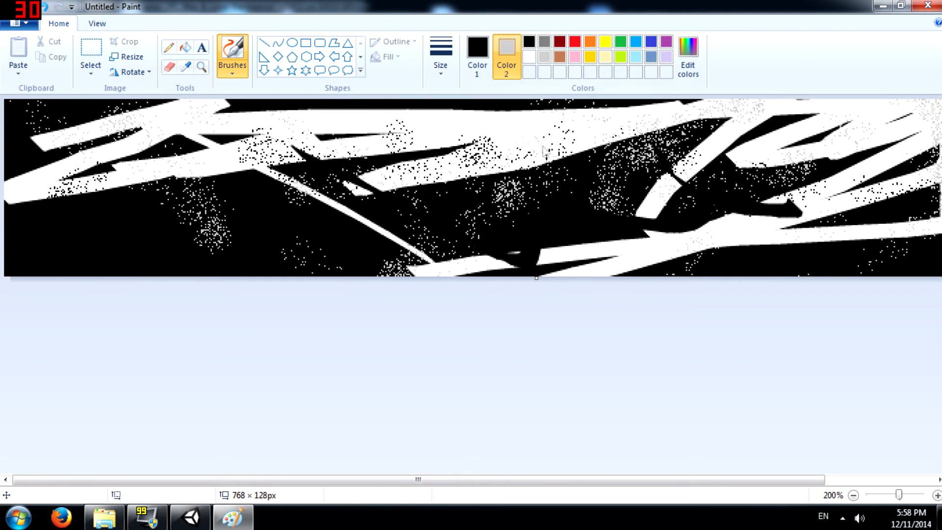
left_click_drag(412, 145, 172, 169)
- Switch the secondary color to white and paint several curved calligraphy strokes along the strip
left_click(528, 57)
right_click(528, 58)
right_click_drag(212, 155, 336, 132)
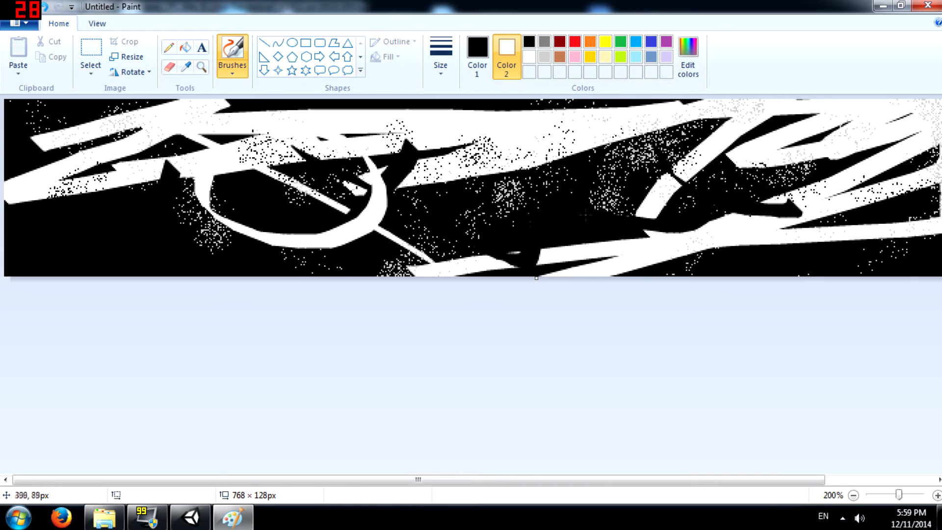
right_click_drag(555, 190, 743, 129)
right_click_drag(115, 201, 206, 271)
right_click_drag(545, 184, 557, 272)
right_click_drag(876, 177, 940, 213)
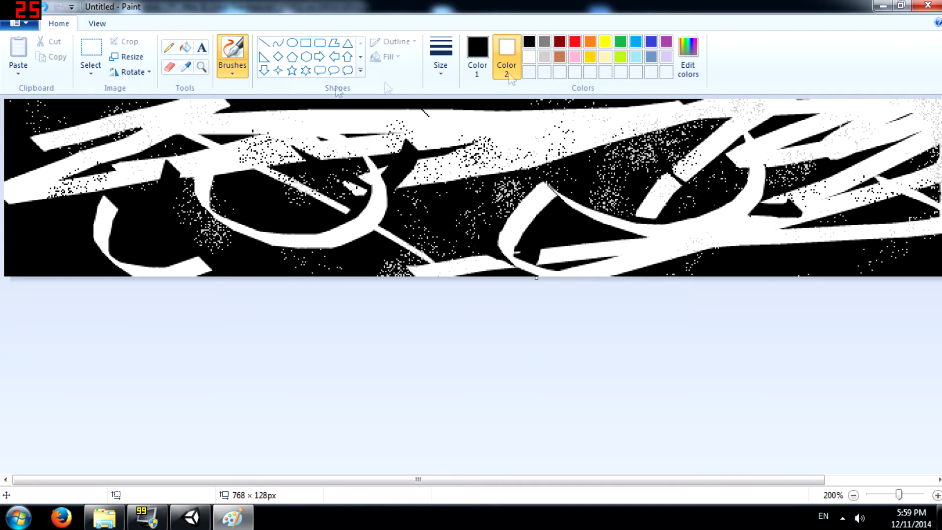
- Break up the white areas along the whole strip with many black calligraphy strokes
left_click_drag(795, 146, 846, 126)
mouse_move(279, 175)
left_mouse_down()
mouse_move(363, 194)
mouse_move(530, 150)
mouse_move(604, 212)
left_mouse_up()
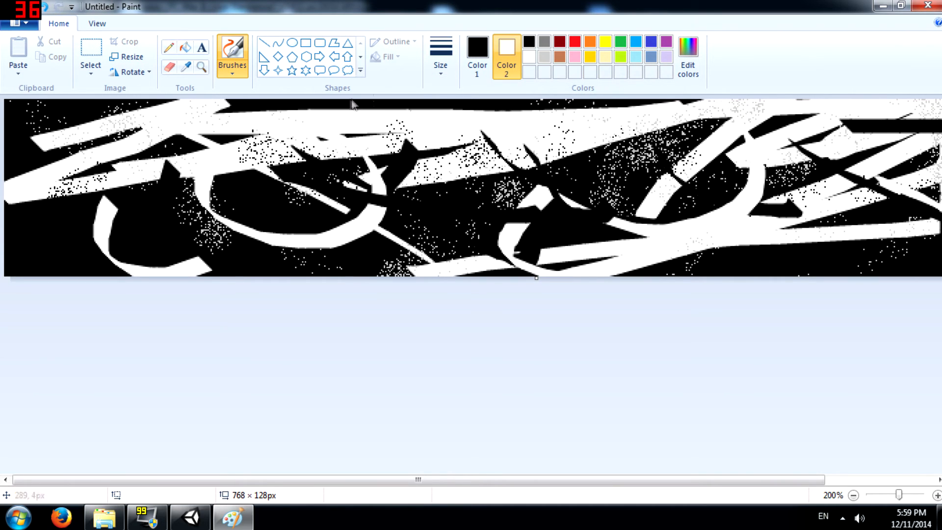
left_click_drag(302, 141, 270, 182)
left_click_drag(196, 123, 159, 181)
left_click_drag(49, 160, 15, 233)
left_click_drag(501, 123, 404, 140)
left_click_drag(525, 141, 784, 161)
left_click_drag(545, 184, 496, 199)
left_click_drag(675, 246, 855, 211)
left_click_drag(699, 214, 802, 197)
left_click(388, 116)
mouse_move(530, 259)
left_mouse_down()
mouse_move(326, 153)
mouse_move(278, 252)
left_mouse_up()
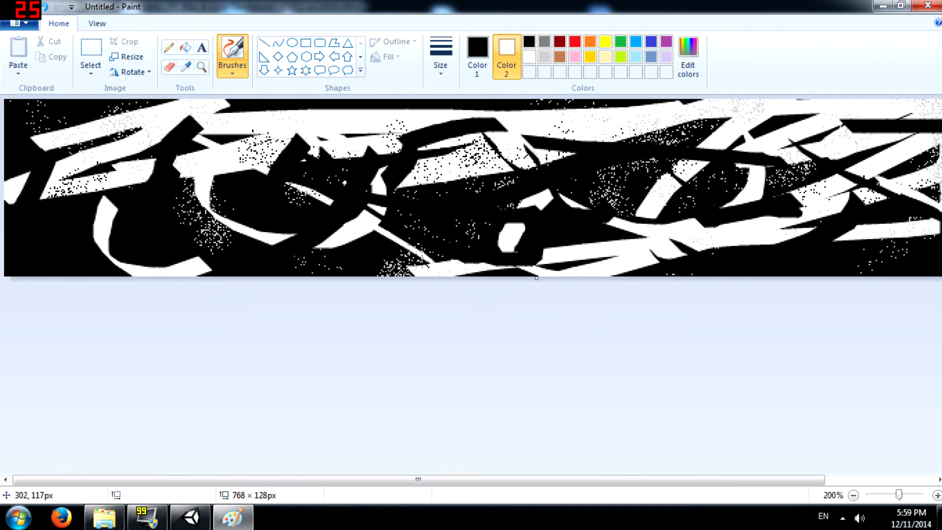
- Save the painted strip as 6fseqCookie.png in New folder
key("ctrl+s")
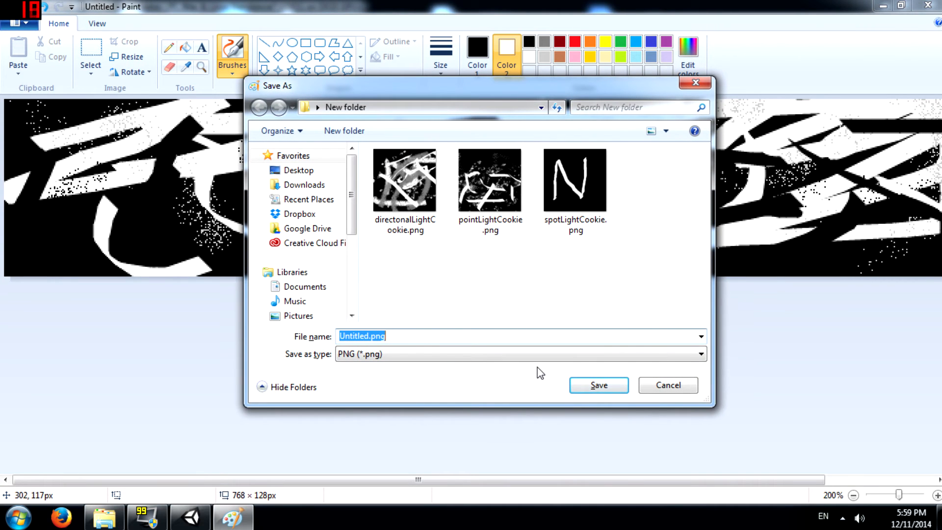
type("6fs")
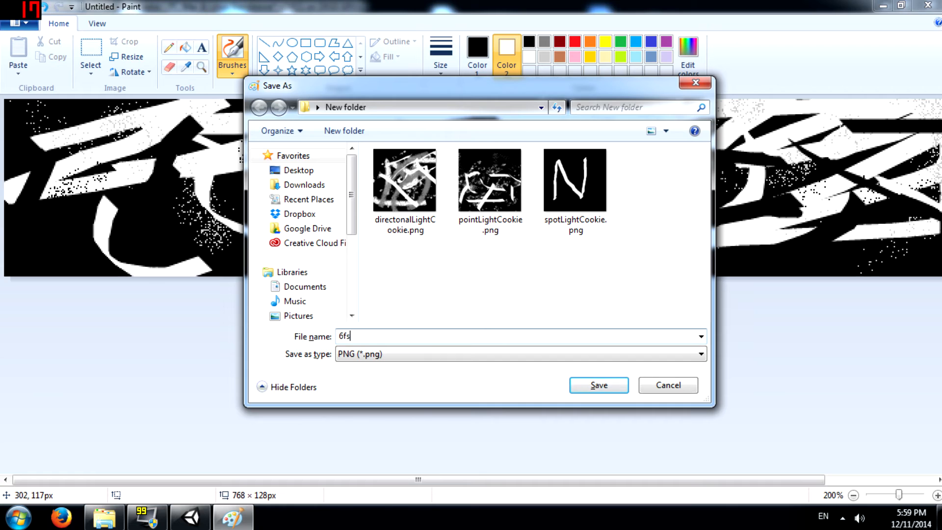
type("wq")
key("BackSpace")
key("BackSpace")
type("eqCo")
key("Return")
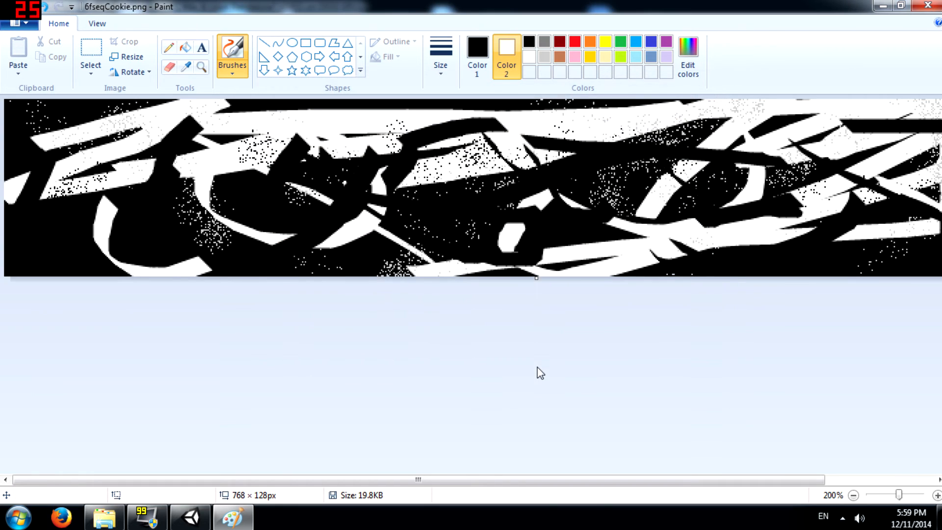
- Import 6fseqCookie.png from its folder into the Unity project's Assets and set its texture type to Cookie
left_click(104, 517)
left_click_drag(147, 132, 358, 391)
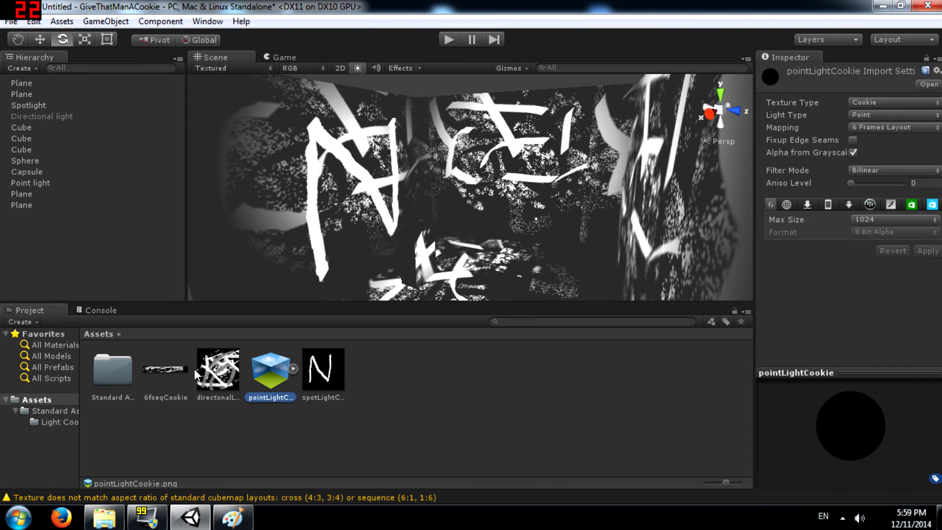
left_click(167, 375)
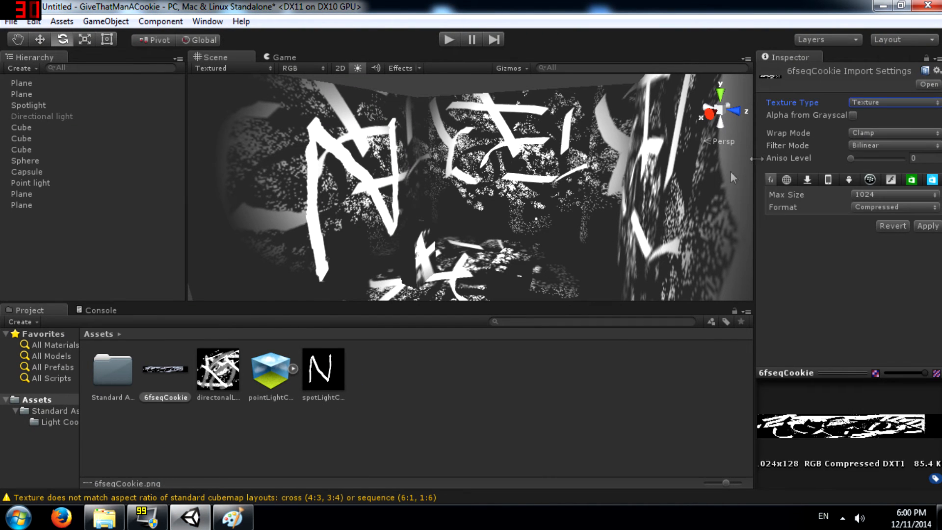
left_click(883, 104)
left_click(841, 208)
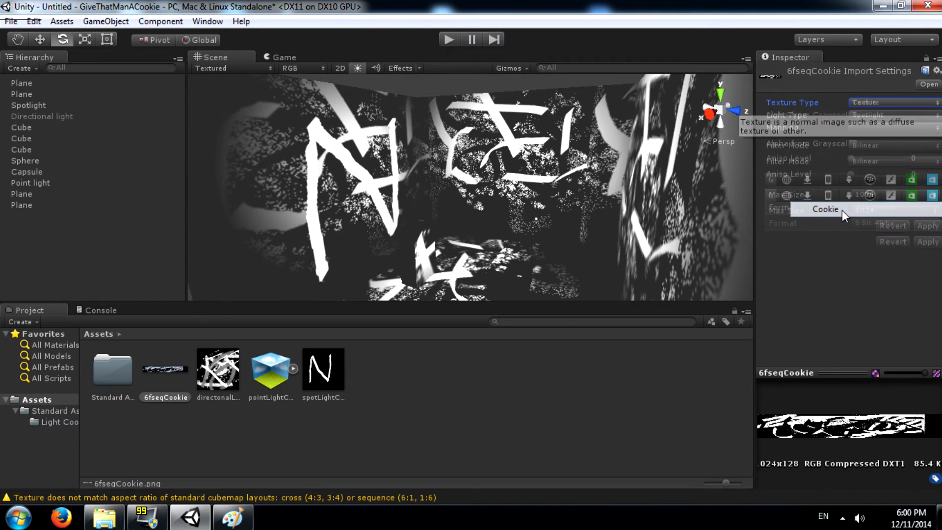
- Set 6fseqCookie to the Point light type with 6 Frames Layout mapping, enable Alpha from Grayscale and apply the import settings
left_click(878, 115)
left_click(876, 162)
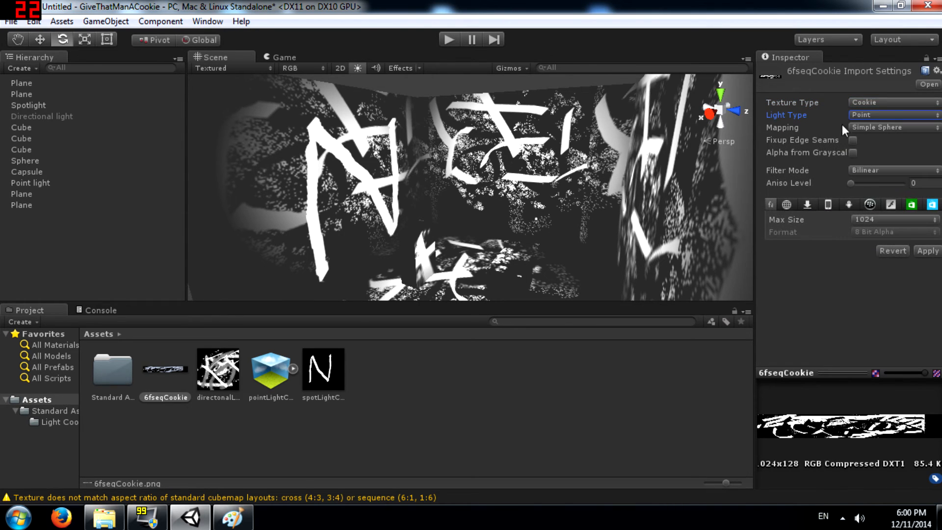
left_click(862, 127)
left_click(878, 204)
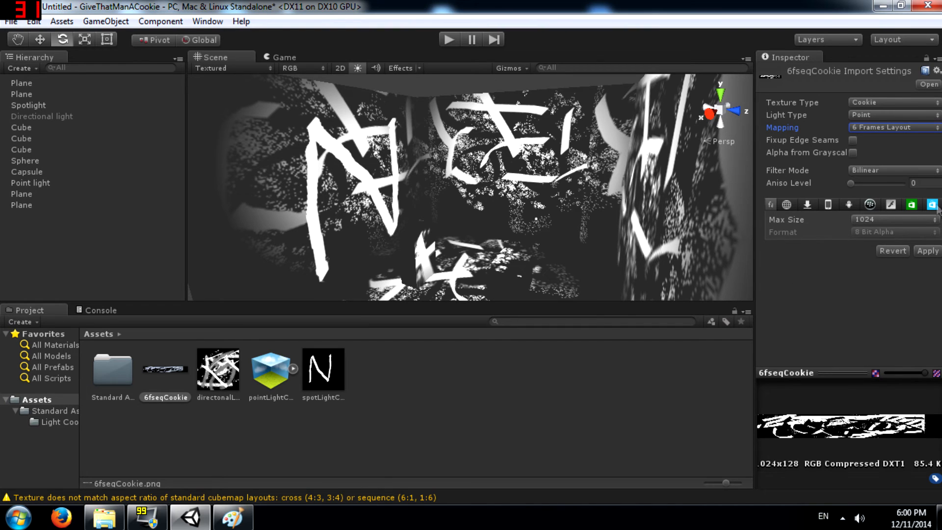
left_click(853, 152)
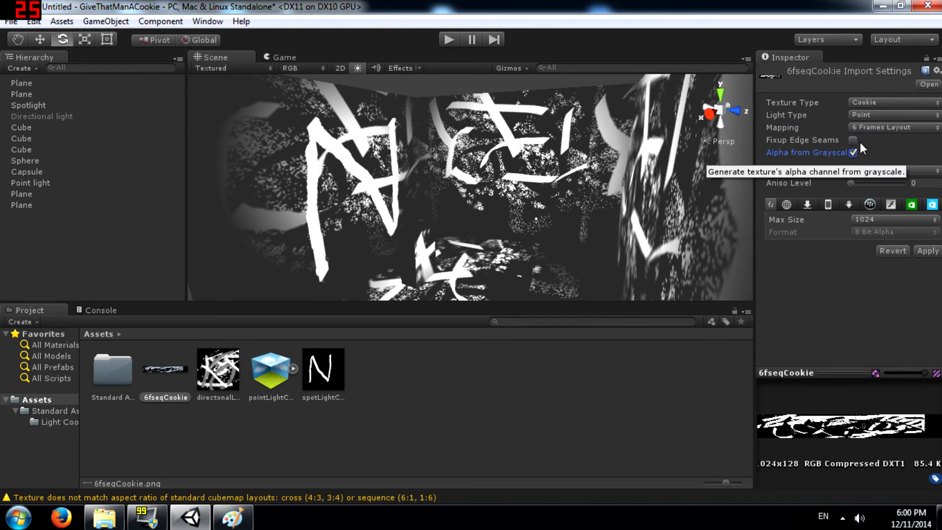
left_click(926, 252)
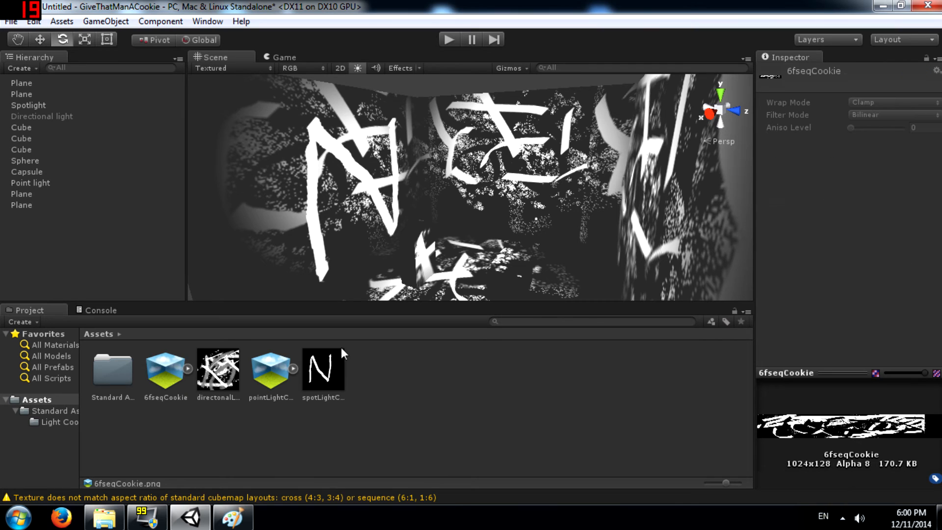
- Assign 6fseqCookie as the cookie of the Point light
left_click(33, 182)
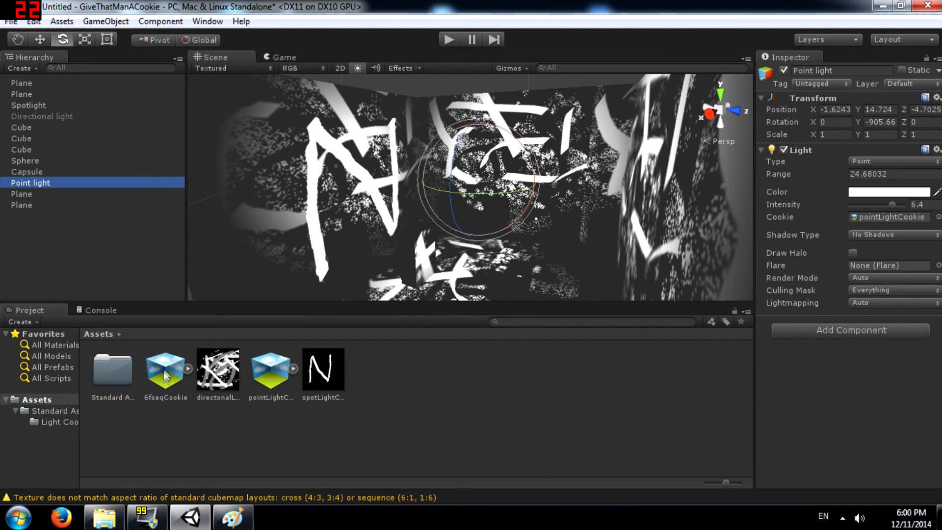
left_click_drag(161, 370, 834, 222)
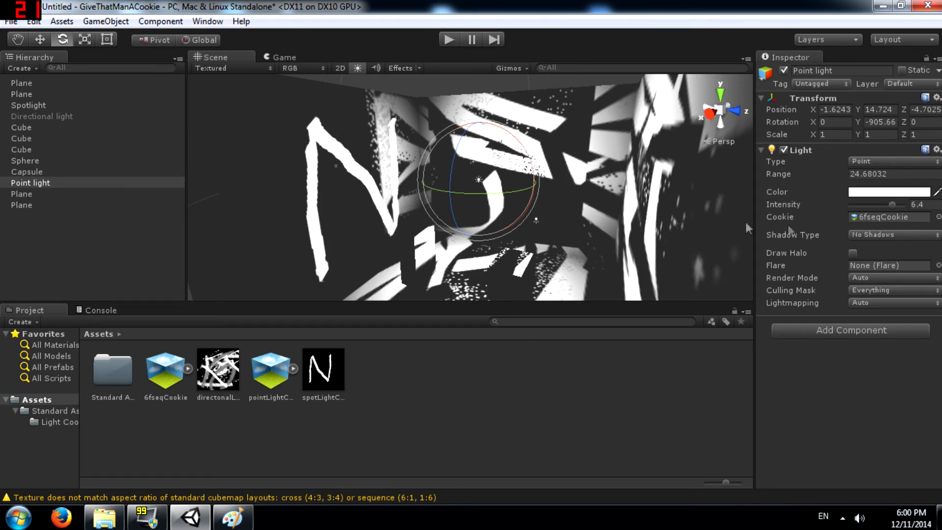
- Rotate the point light back and forth around its Y axis to sweep the 6fseqCookie pattern over the walls and floor
right_click_drag(459, 135, 459, 180)
left_click_drag(460, 171, 603, 275)
left_click_drag(564, 206, 447, 202, "alt")
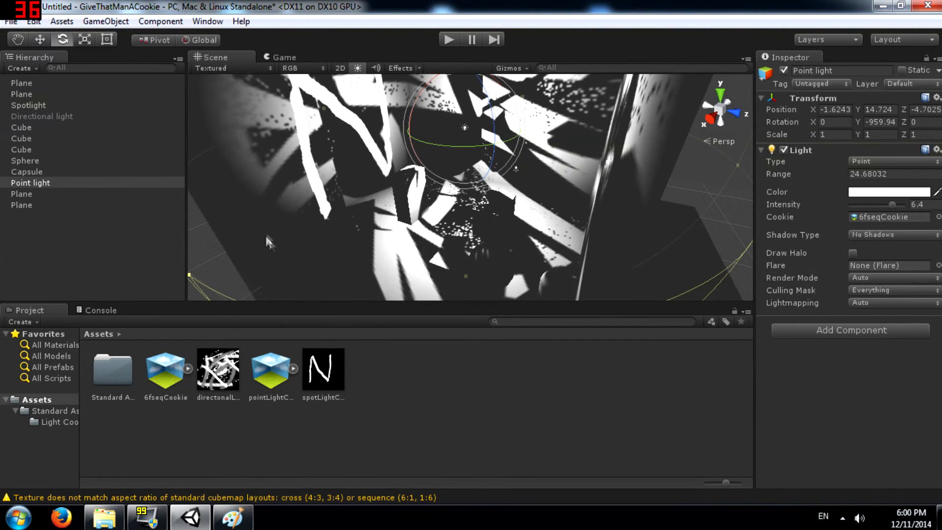
left_click_drag(422, 150, 558, 140)
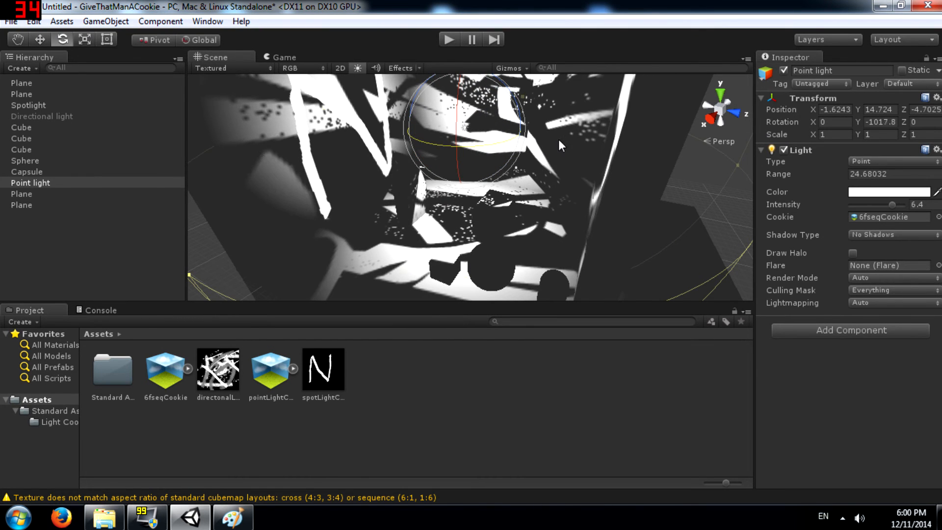
left_click_drag(493, 141, 470, 163)
left_click_drag(523, 152, 539, 152)
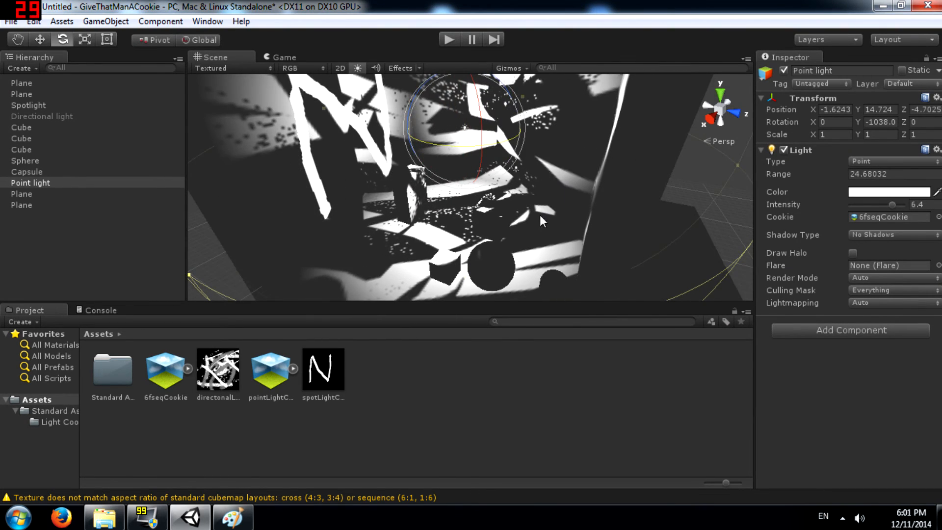
right_click_drag(539, 216, 522, 185)
left_click_drag(465, 208, 330, 127)
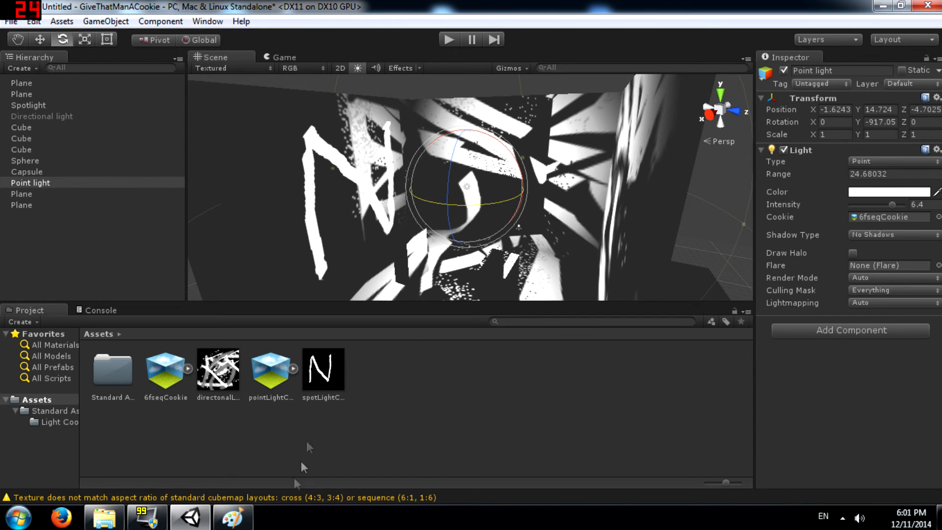
- Switch to Paint, start a new image and set its size to 512 pixels wide by 384 pixels high
left_click(233, 517)
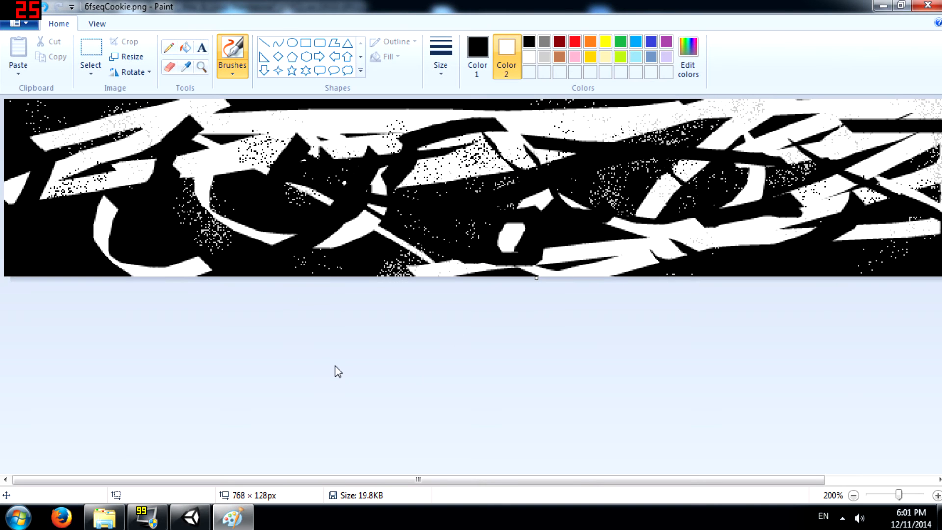
left_click(19, 23)
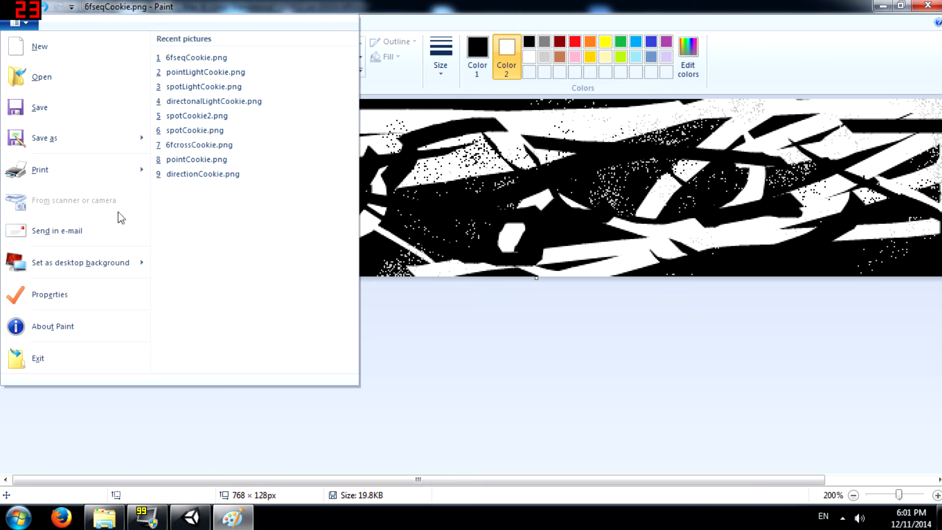
left_click(567, 370)
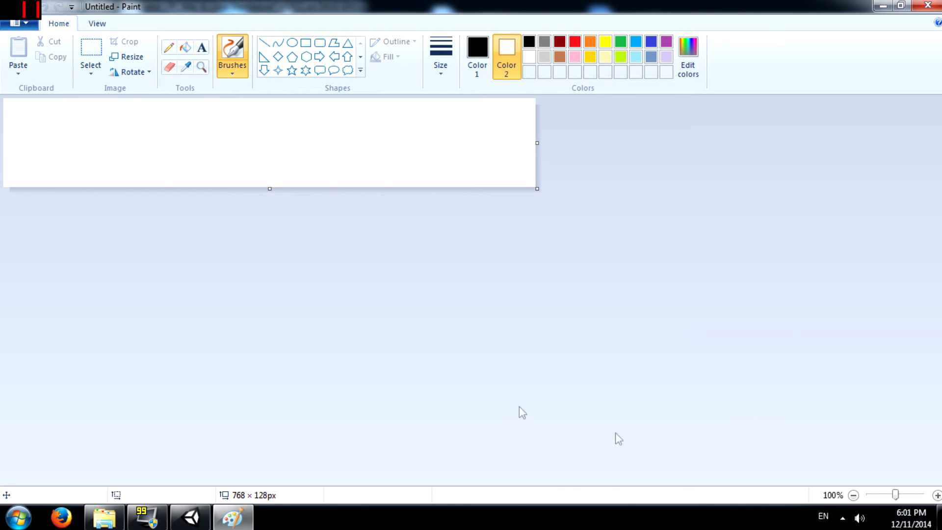
left_click(20, 28)
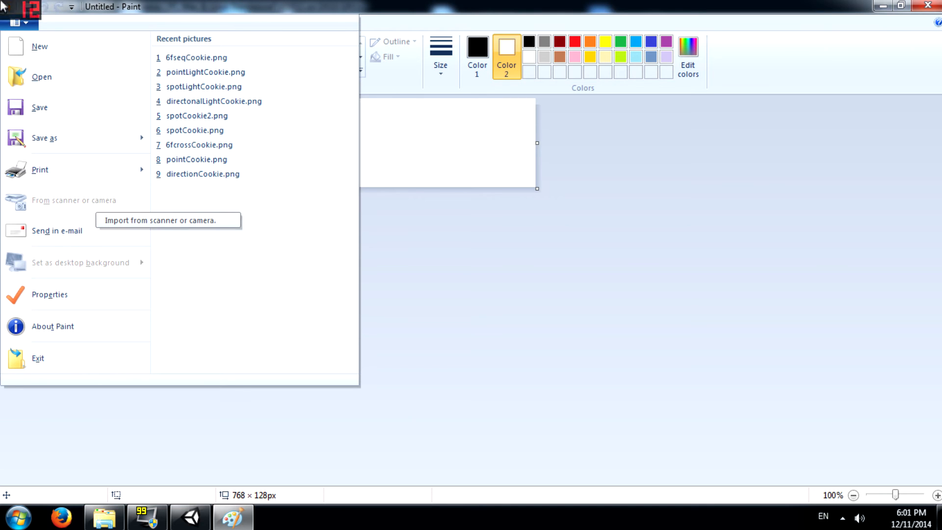
left_click(90, 292)
type("512")
key("Tab")
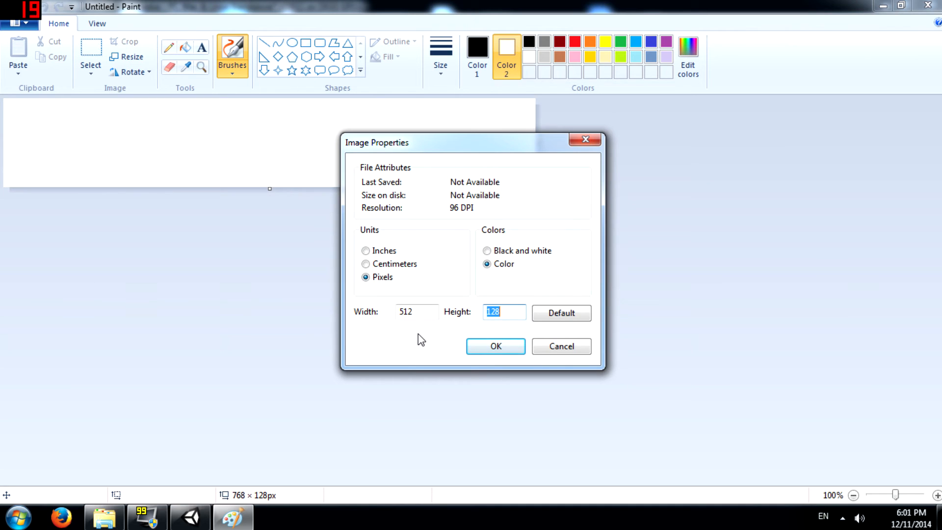
type("384")
key("Return")
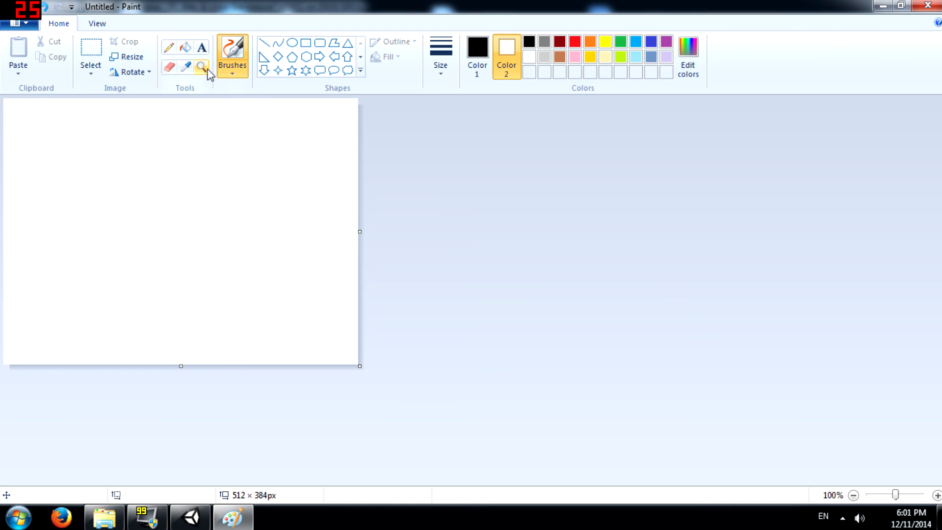
- Fill the blank 512 × 384 canvas with black and set the zoom to 200%
left_click(185, 47)
left_click(156, 279)
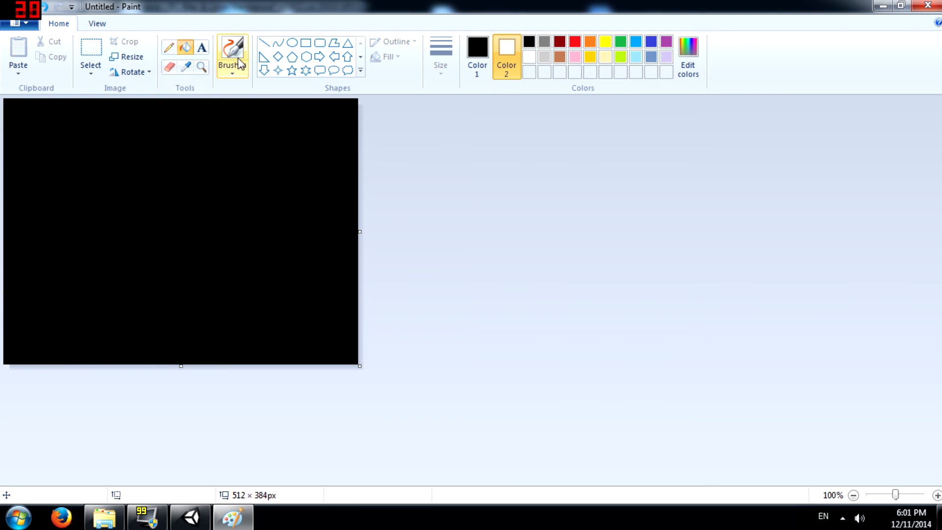
left_click(907, 496)
scroll(577, 230, "down", 3, "ctrl")
scroll(579, 243, "up", 3, "ctrl")
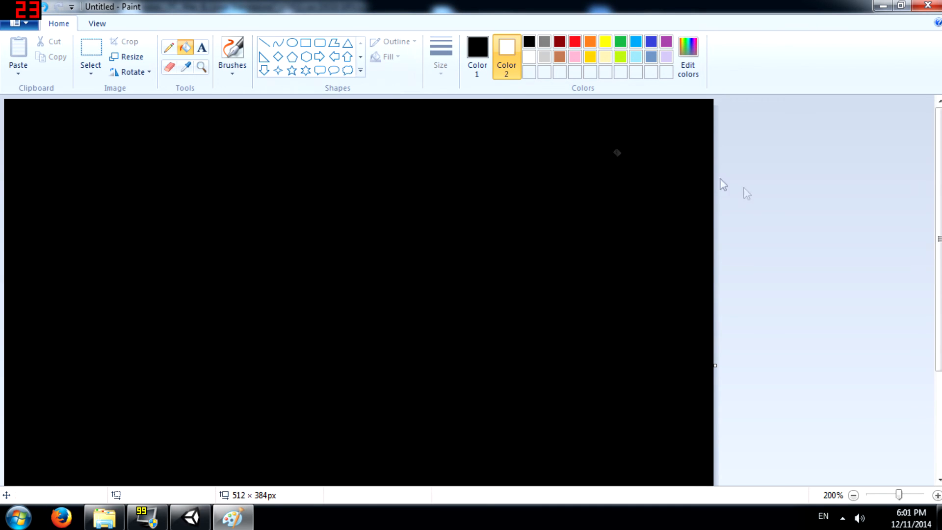
- Spray white airbrush speckles in loose curves over the whole black canvas
left_click(232, 62)
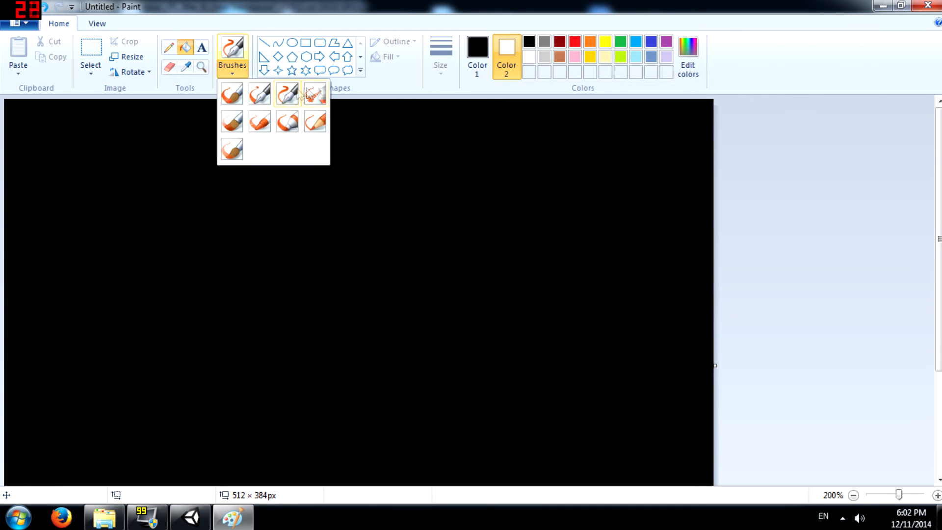
left_click(315, 93)
right_click_drag(248, 181, 216, 208)
mouse_move(554, 228)
right_mouse_down()
mouse_move(405, 274)
mouse_move(557, 270)
right_mouse_up()
right_click_drag(319, 400, 361, 422)
right_click_drag(318, 208, 400, 199)
right_click_drag(649, 340, 619, 363)
left_click_drag(938, 239, 939, 344)
mouse_move(538, 390)
right_mouse_down()
mouse_move(377, 320)
mouse_move(155, 326)
mouse_move(148, 66)
mouse_move(251, 344)
mouse_move(246, 30)
right_mouse_up()
scroll(413, 221, "up", 3)
mouse_move(417, 217)
right_mouse_down()
mouse_move(525, 118)
mouse_move(714, 157)
right_mouse_up()
- Paint four short, thick white calligraphy strokes across the upper part of the canvas
left_click(232, 69)
left_click(284, 96)
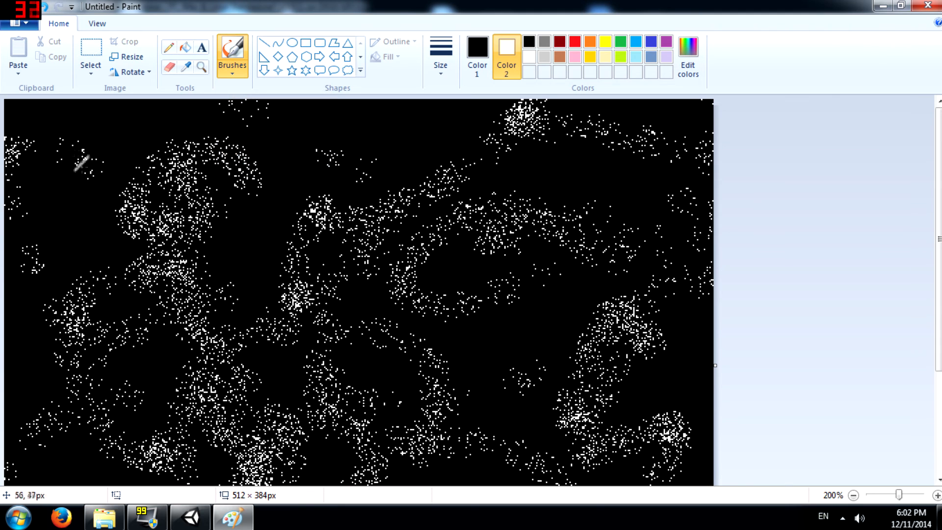
right_click_drag(81, 162, 184, 268)
right_click_drag(240, 140, 326, 201)
right_click_drag(426, 167, 530, 197)
right_click_drag(564, 157, 606, 189)
- Change the secondary color to light gray and paint curved calligraphy strokes over the middle and lower parts of the canvas
left_click(545, 57)
right_click_drag(314, 262, 162, 385)
right_click_drag(431, 287, 368, 361)
right_click_drag(496, 283, 494, 348)
right_click_drag(624, 249, 629, 336)
right_click_drag(481, 271, 592, 360)
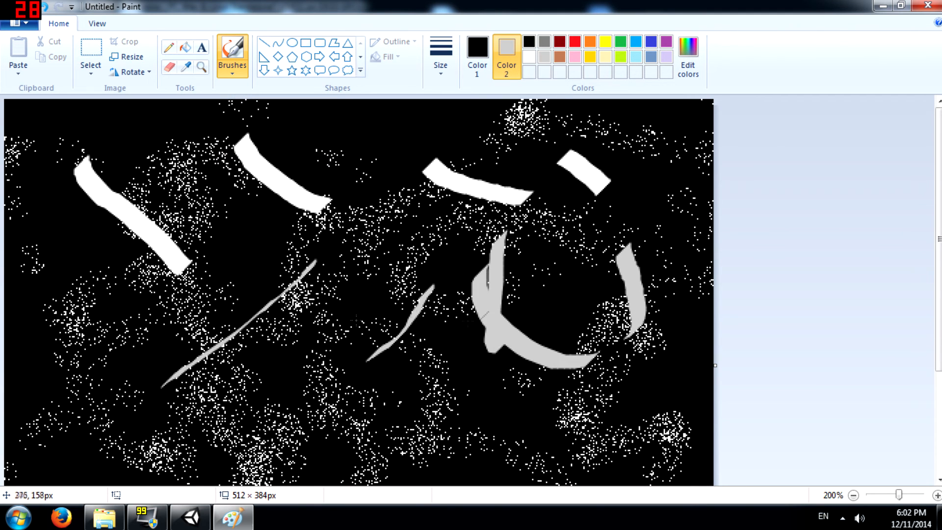
right_click_drag(159, 253, 78, 352)
right_click_drag(174, 321, 313, 321)
scroll(358, 343, "down", 3)
right_click_drag(260, 229, 162, 296)
right_click_drag(197, 360, 440, 248)
right_click_drag(632, 196, 343, 357)
right_click_drag(164, 321, 69, 90)
right_click_drag(147, 267, 395, 372)
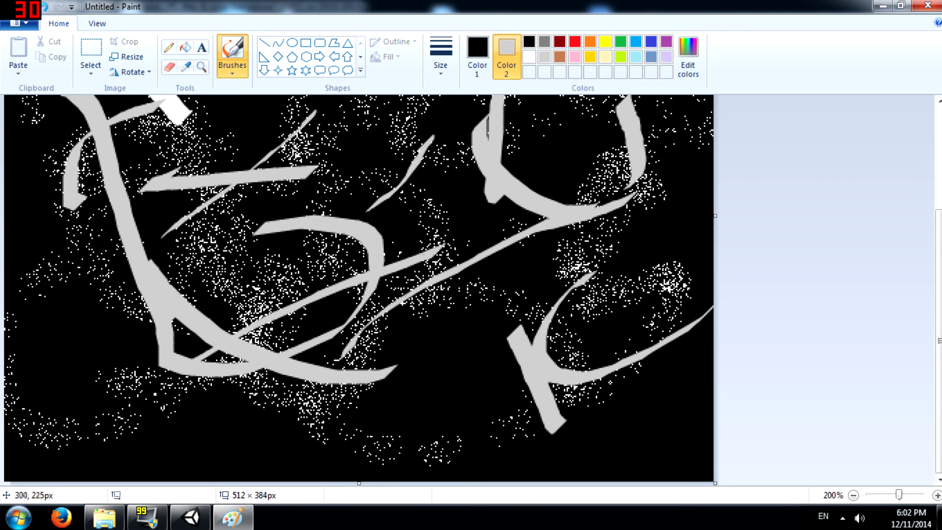
- Paint several more curved light gray calligraphy strokes over the lower, middle and upper parts of the canvas
right_click_drag(545, 260, 421, 195)
right_click_drag(101, 196, 130, 377)
right_click_drag(18, 395, 388, 377)
right_click_drag(446, 473, 525, 270)
scroll(408, 280, "up", 3)
right_click_drag(396, 156, 381, 276)
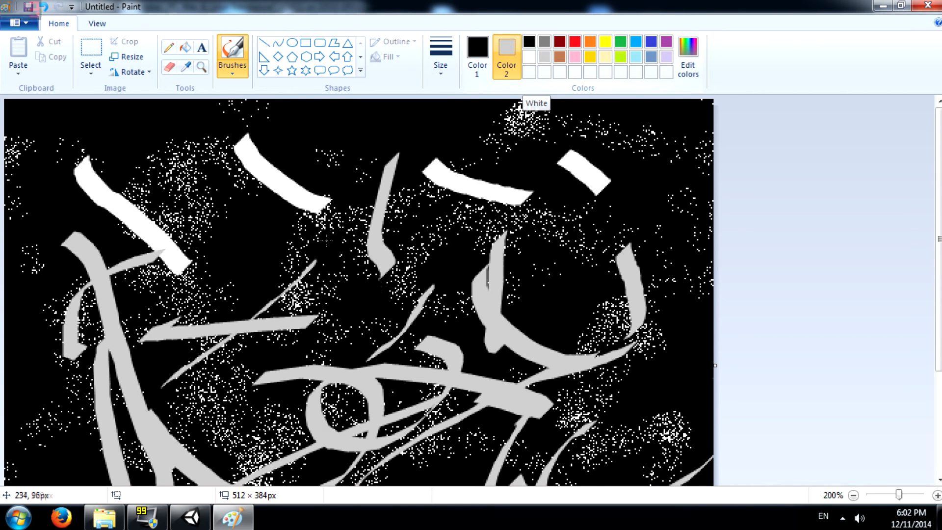
- Save the painted image as a PNG named 6fcrossCookie in the New folder directory
key("ctrl+s")
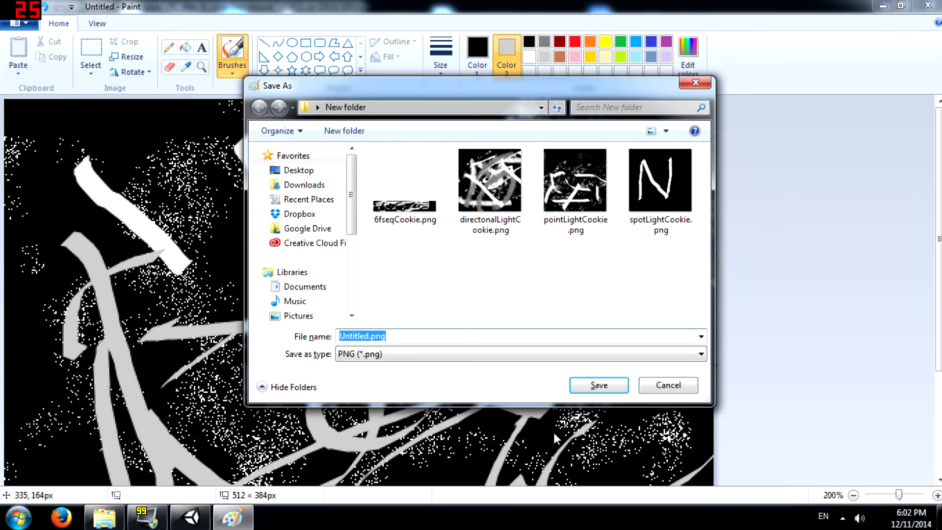
type("6")
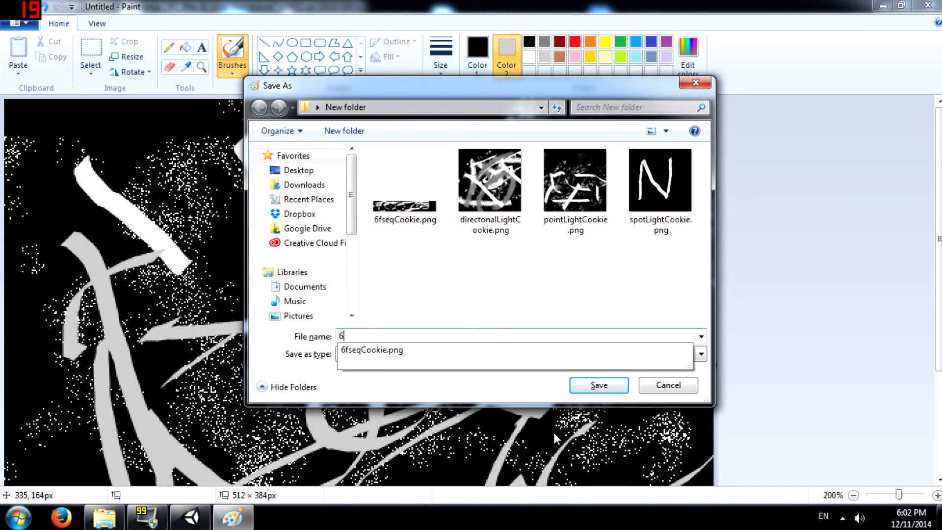
type("fcr")
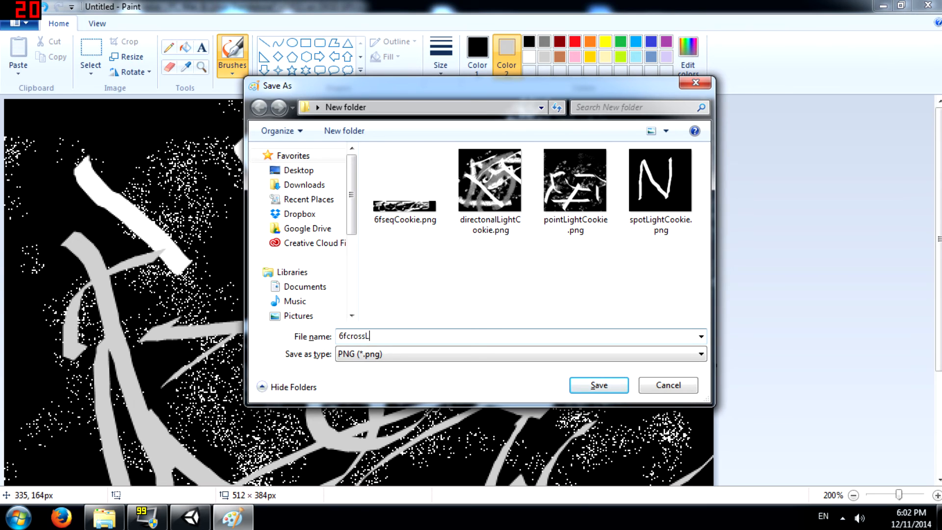
type("ossCookie")
key("Return")
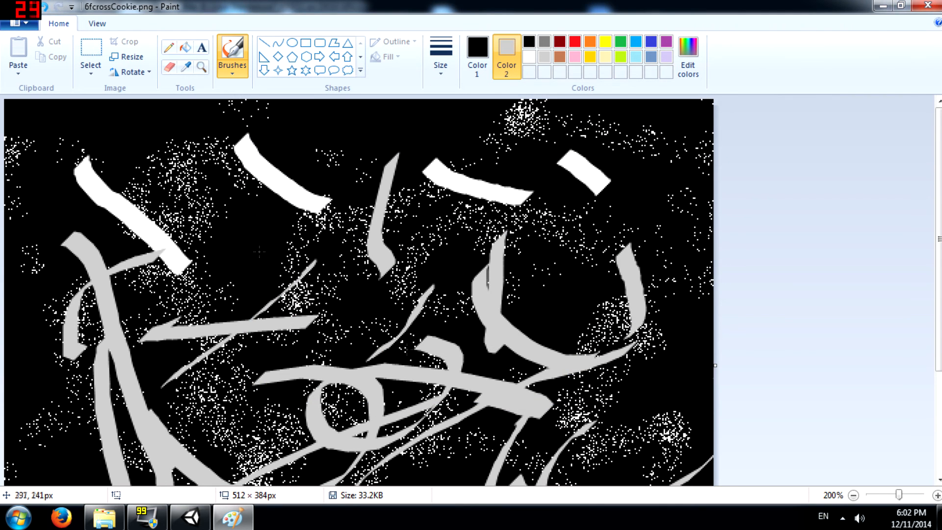
- Import 6fcrossCookie.png from its folder in Windows Explorer into the Unity project's Assets
left_click(223, 527)
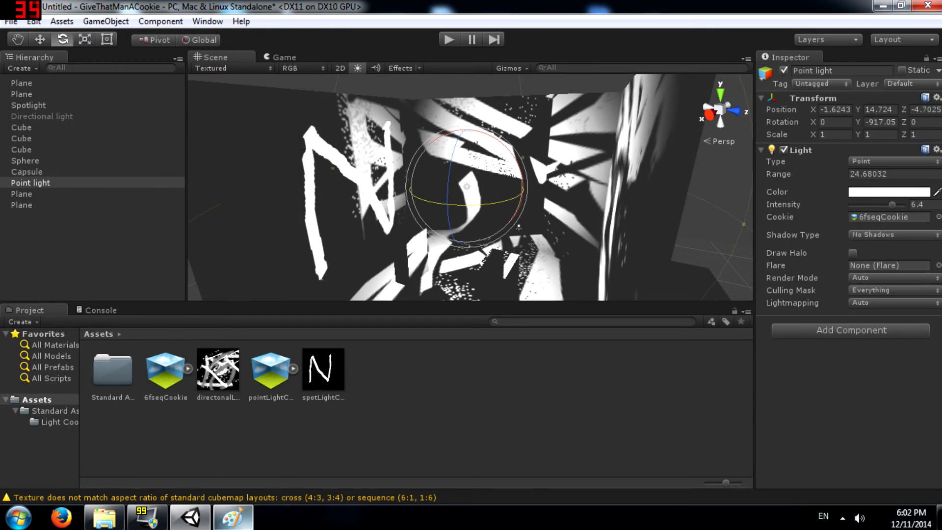
left_click(99, 520)
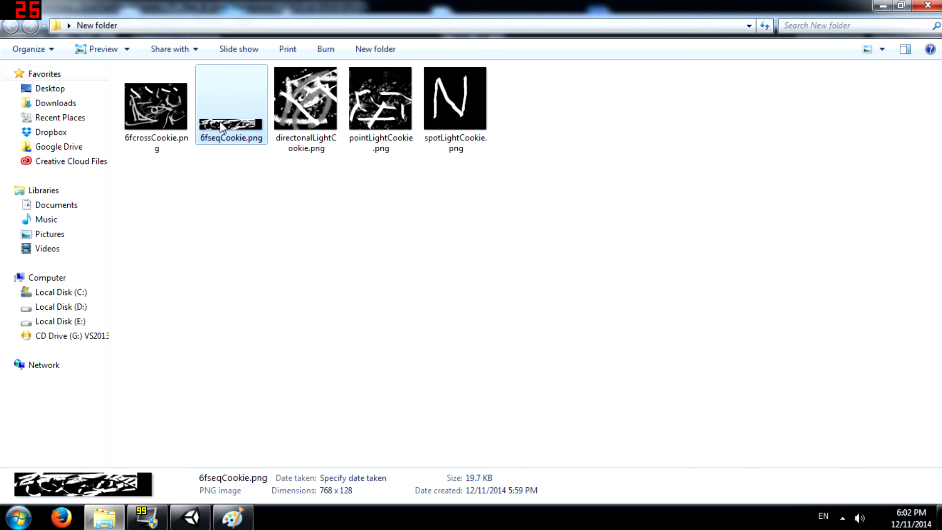
left_click_drag(144, 98, 566, 388)
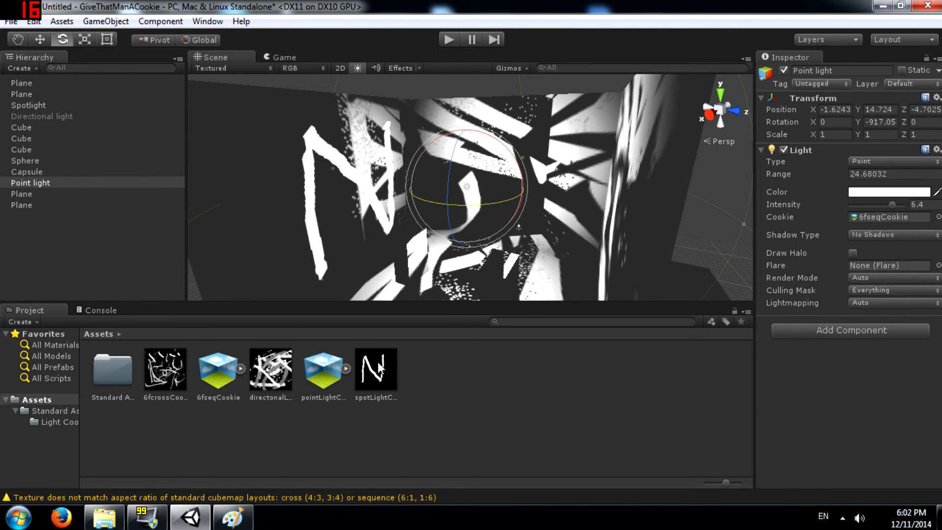
- Set 6fcrossCookie's import settings to a Point light Cookie with 6 Frames Layout mapping and alpha from grayscale, and apply them
left_click(167, 385)
left_click(898, 102)
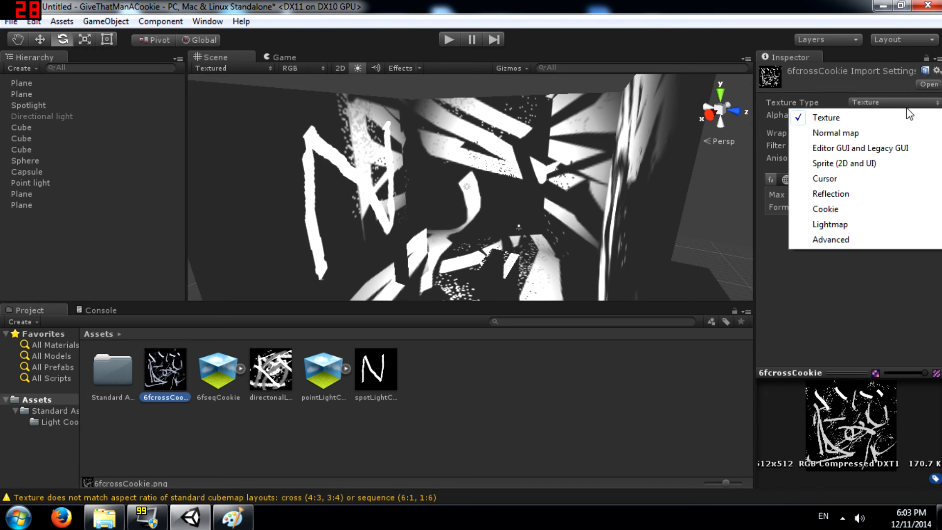
left_click(836, 208)
left_click(878, 115)
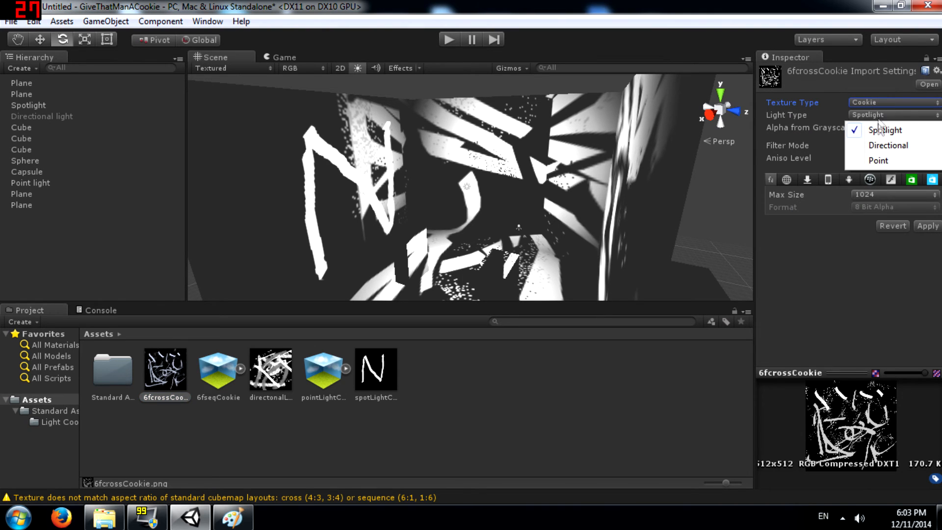
left_click(893, 165)
left_click(876, 127)
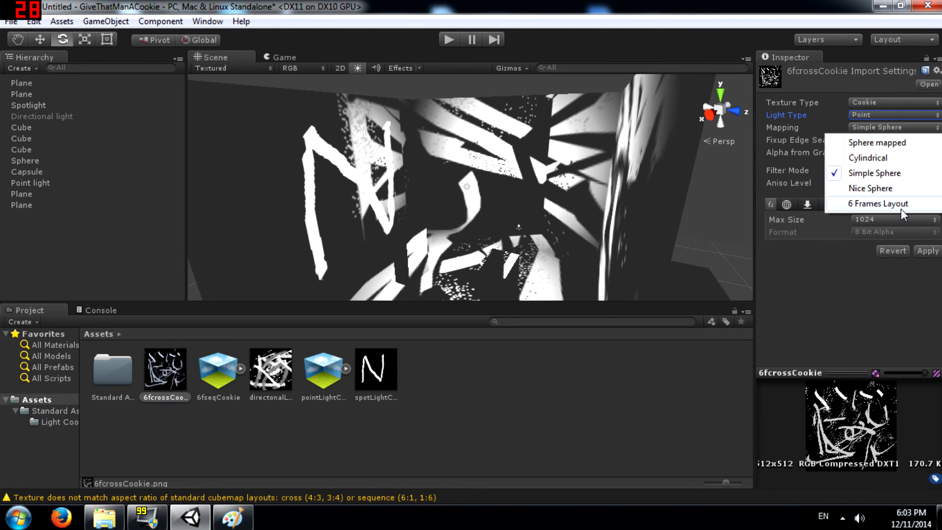
left_click(878, 203)
left_click(854, 152)
left_click(932, 252)
- Assign 6fcrossCookie as the Point light's cookie
left_click(22, 183)
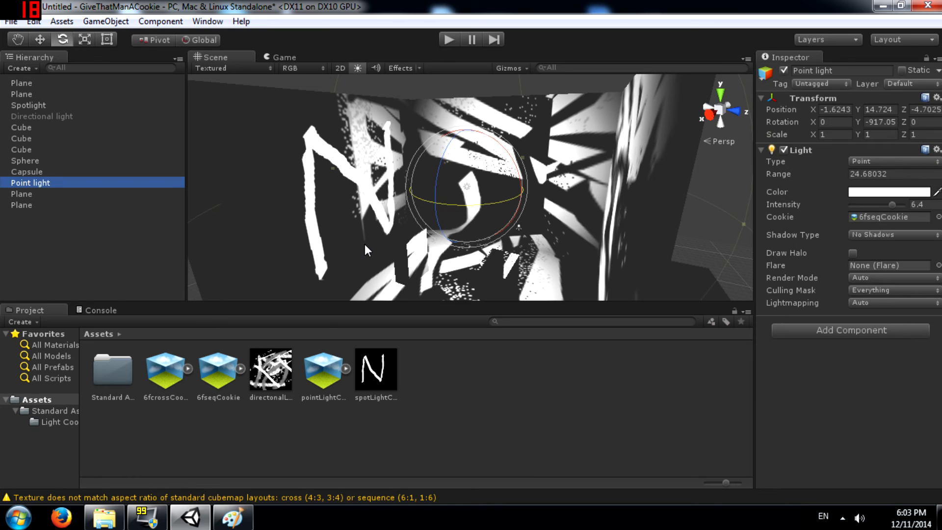
left_click_drag(158, 370, 879, 217)
left_click_drag(538, 181, 592, 260)
- Review the filter mode options of 6fcrossCookie and examine its projected pattern up close on the floor
left_click(178, 373)
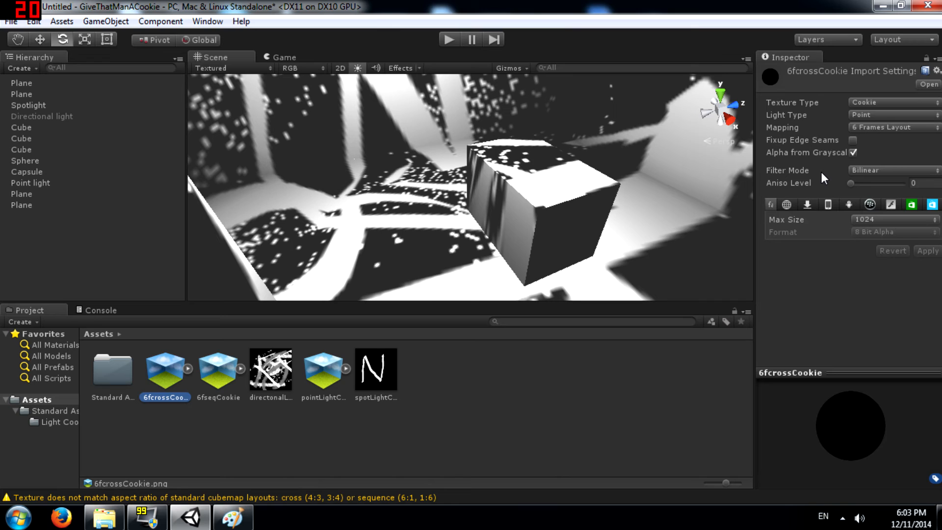
left_click(868, 172)
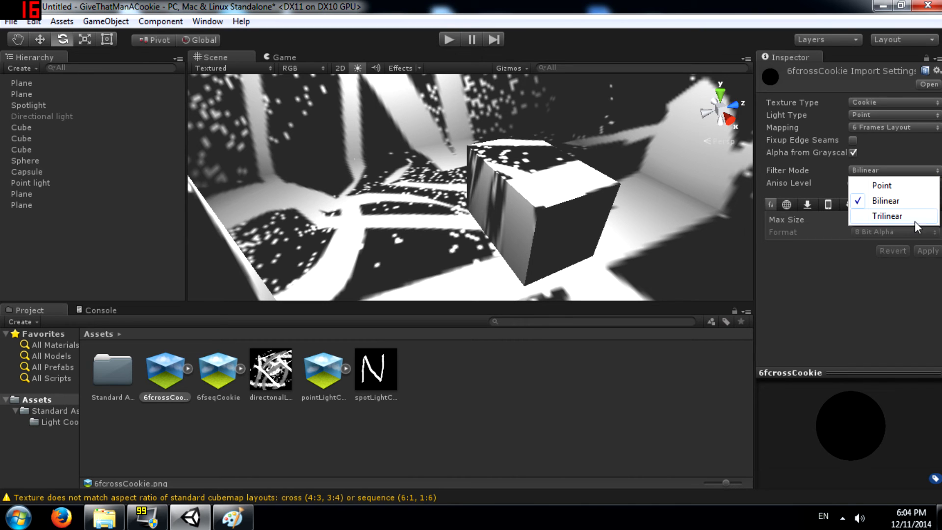
left_click(855, 272)
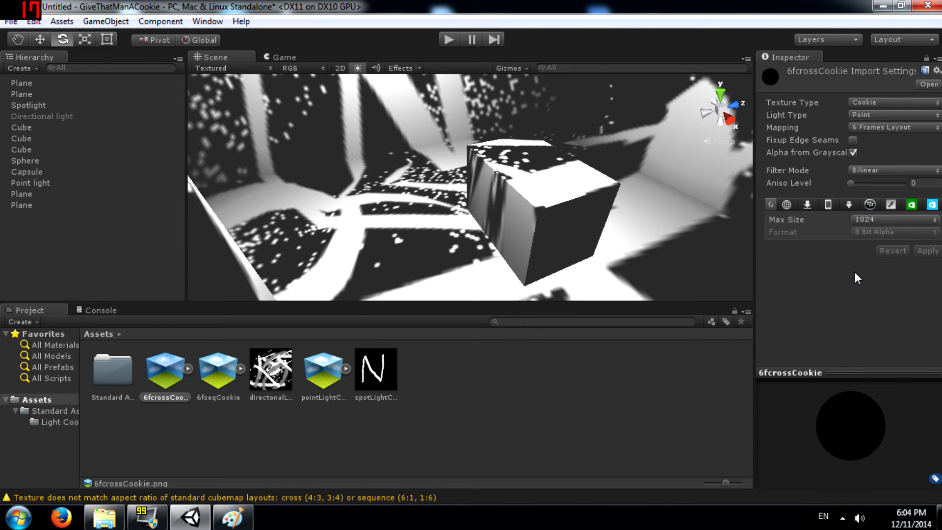
left_click_drag(455, 206, 491, 210, "alt")
right_click_drag(491, 210, 502, 216)
key("w")
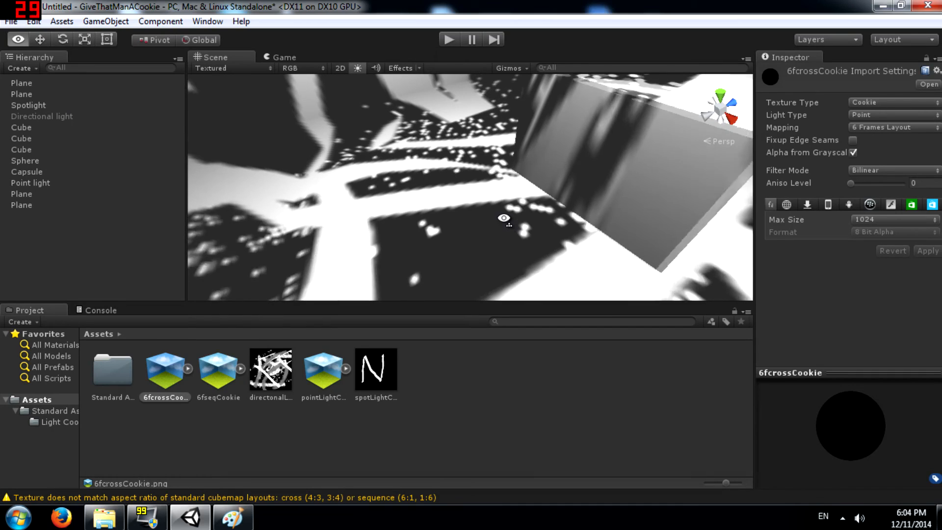
- Try the Point filter mode on 6fcrossCookie, return it to Bilinear and apply the setting
left_click(880, 173)
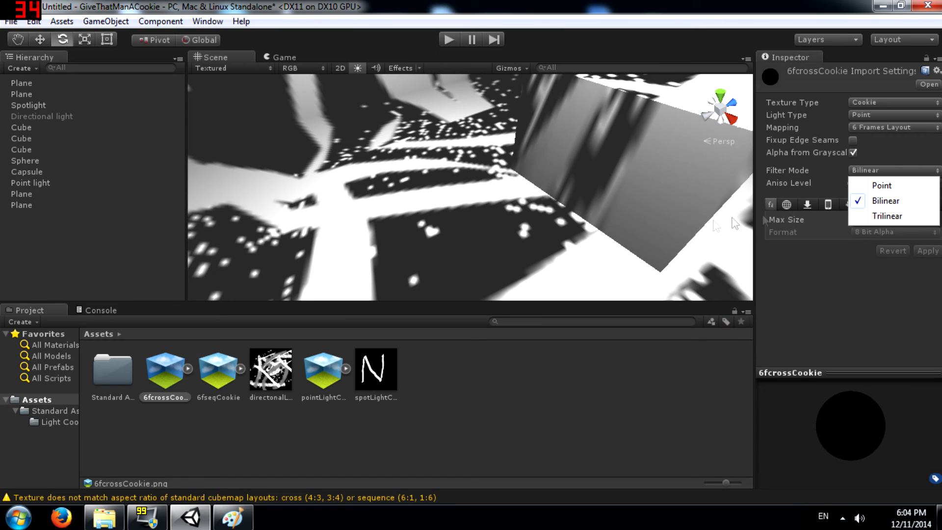
left_click(886, 186)
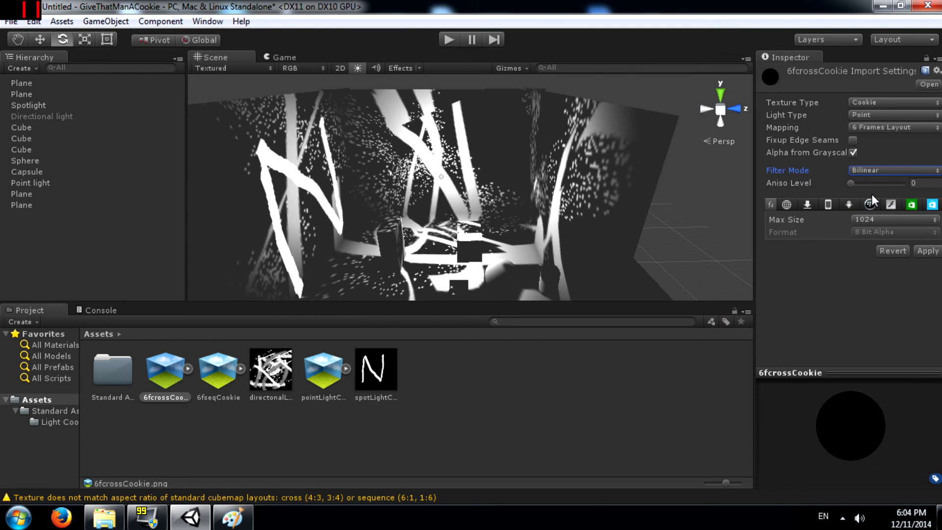
right_click_drag(557, 128, 613, 172)
key("w")
left_click(864, 172)
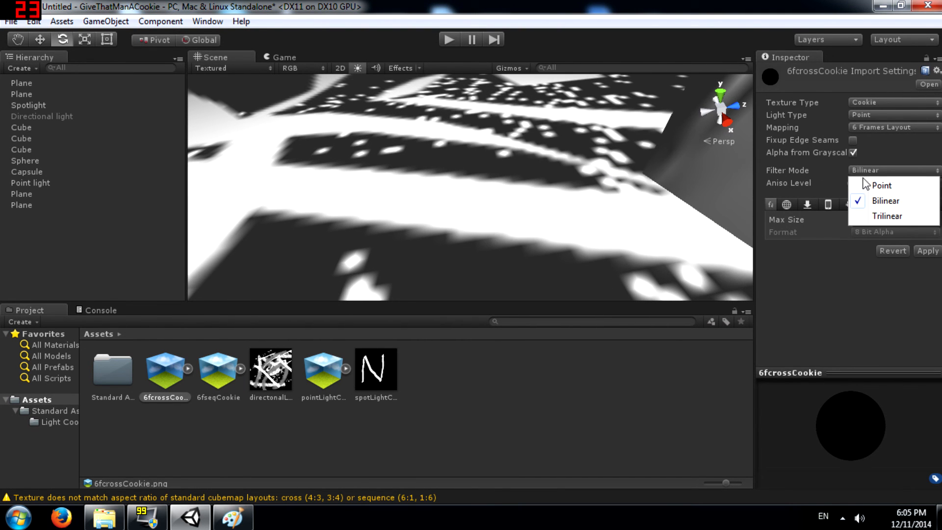
left_click(921, 254)
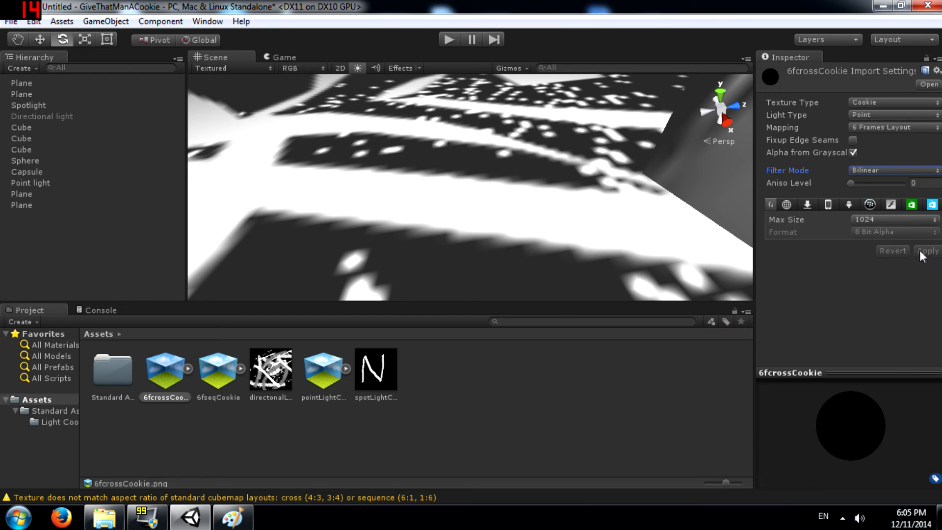
- Set 6fcrossCookie's filter mode to Point and apply the change
left_click(859, 171)
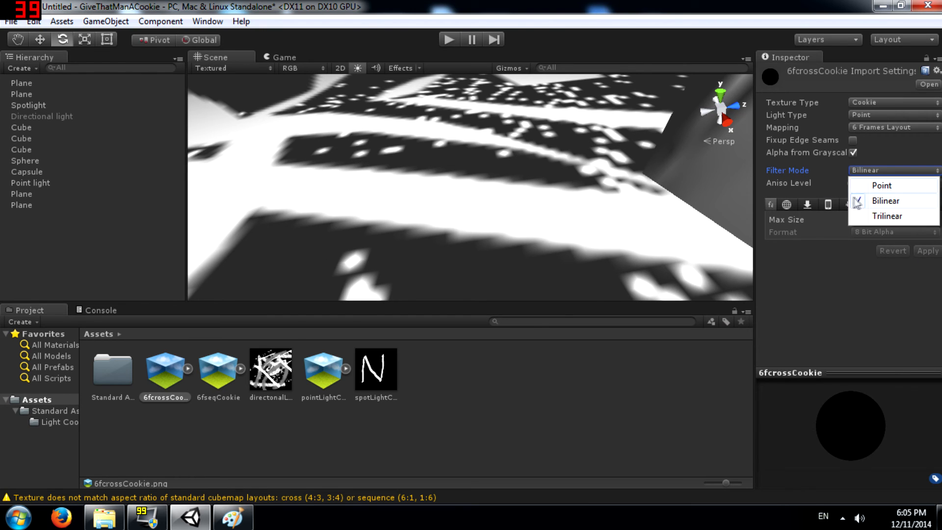
left_click(878, 186)
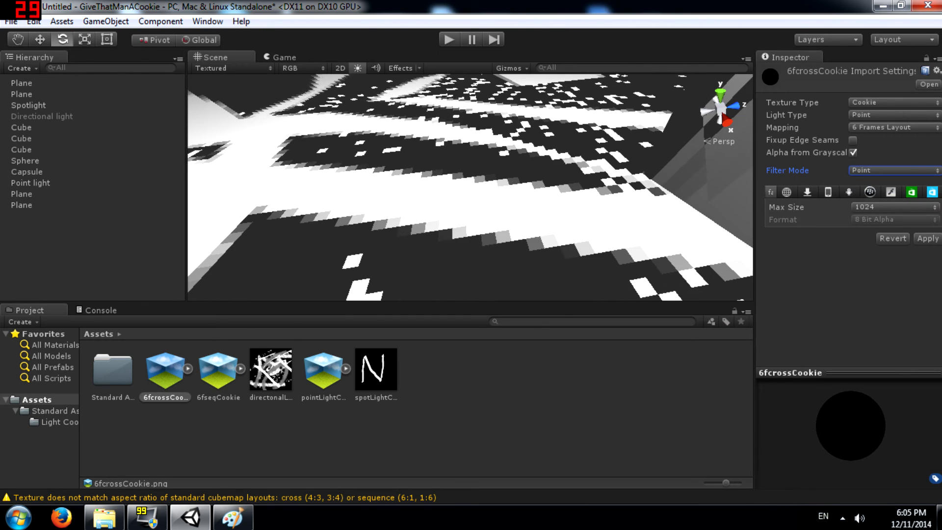
left_click(922, 239)
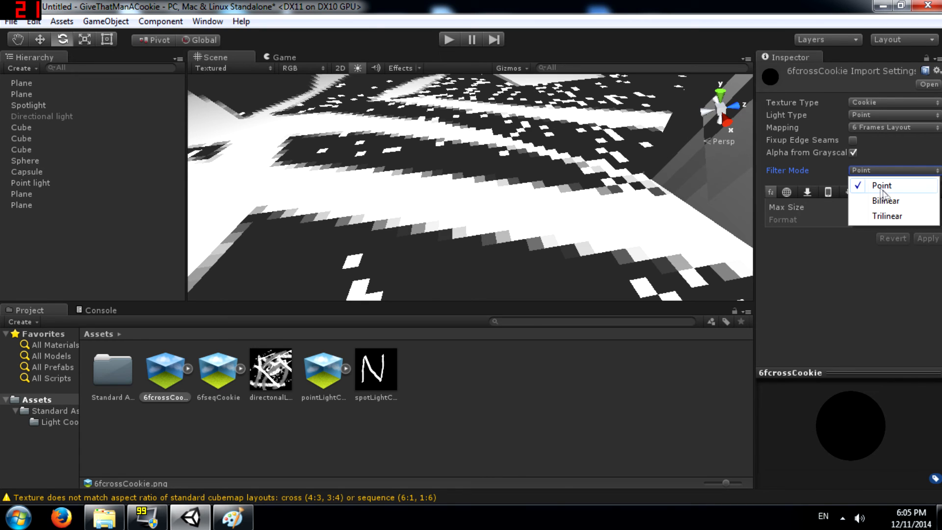
- Switch the cookie's filter mode to Bilinear and back to Point to compare the projected edges
left_click(879, 201)
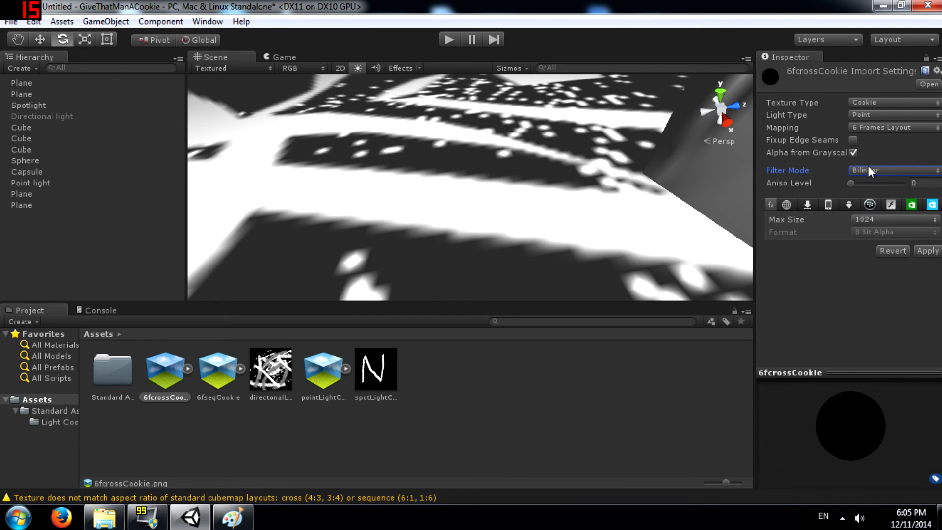
left_click(866, 170)
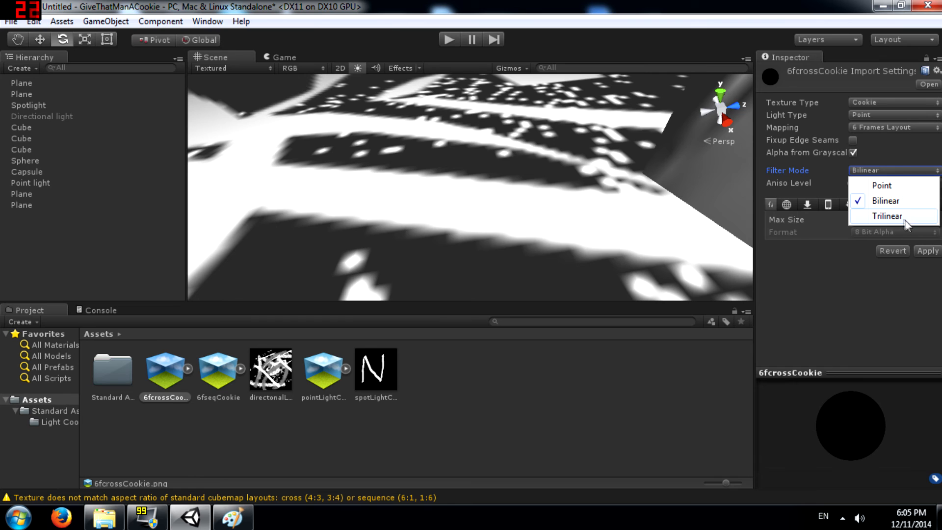
left_click(892, 201)
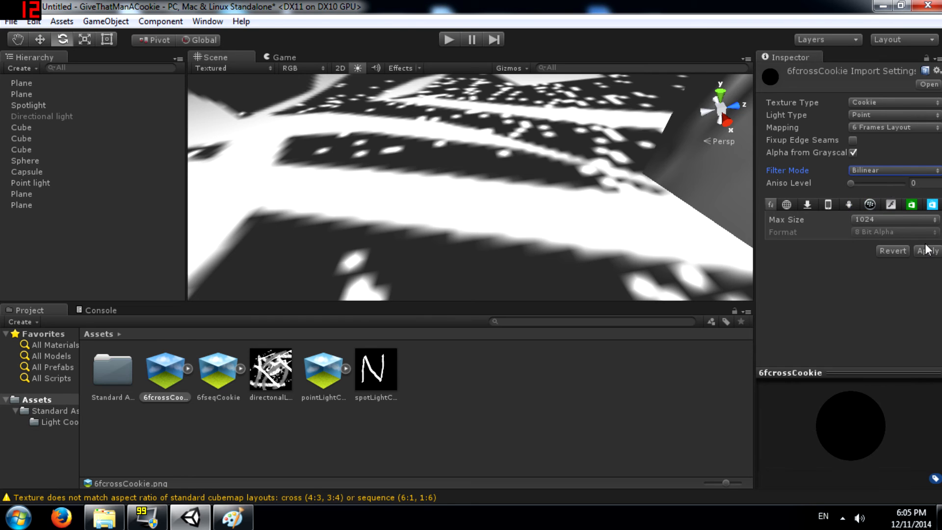
left_click(875, 170)
left_click(861, 189)
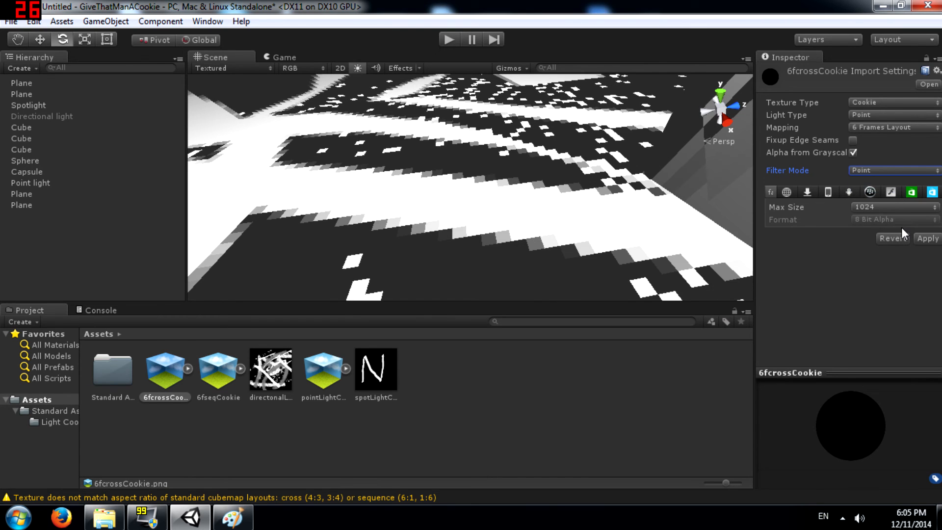
- Compare Bilinear and Trilinear filtering on the projected cookie, leaving the filter mode at Bilinear
left_click(892, 173)
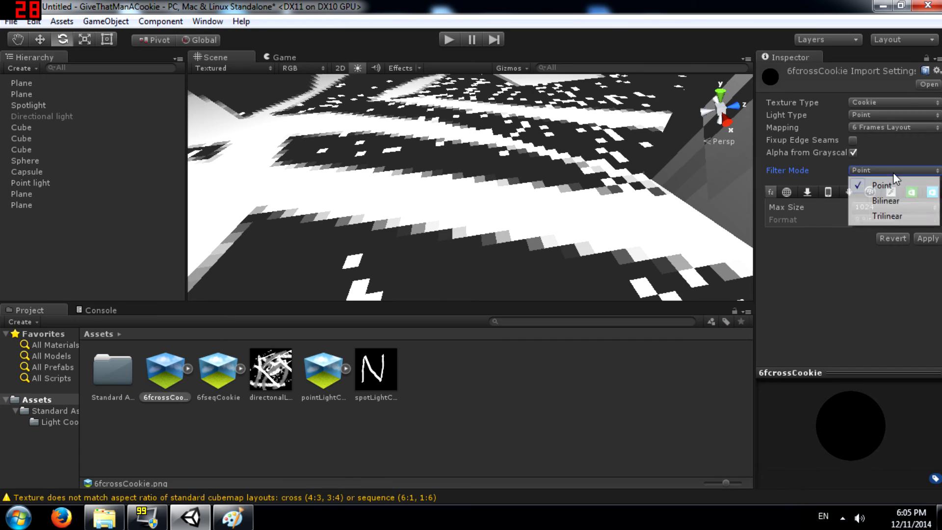
left_click(874, 199)
left_click(868, 172)
left_click(875, 215)
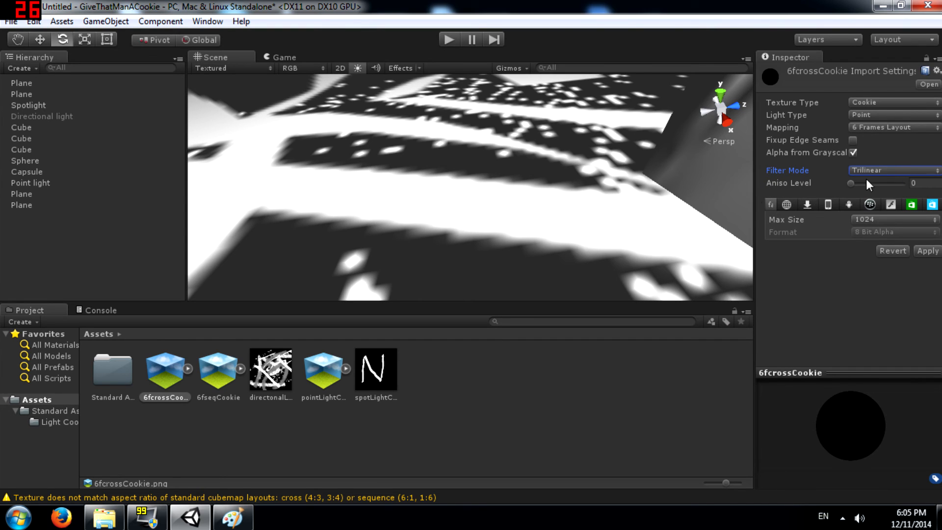
left_click(899, 169)
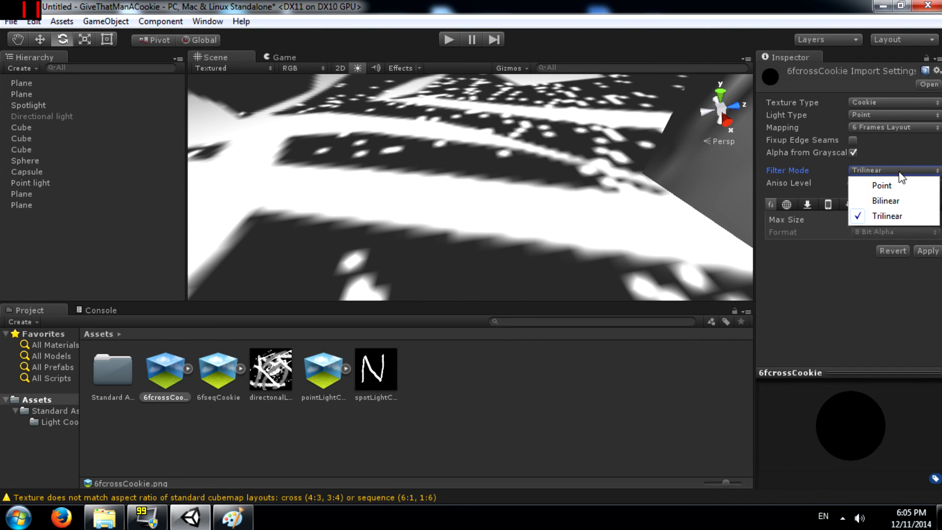
left_click(890, 202)
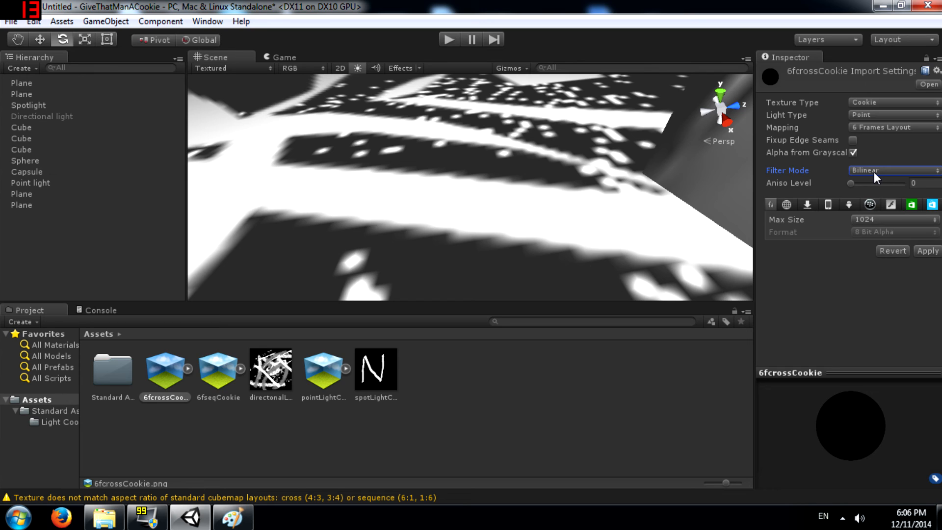
- Try different low Aniso Levels on 6fcrossCookie, including 2, to compare the floor pattern at a shallow angle, and return the level to 0
left_click_drag(575, 152, 589, 39, "alt")
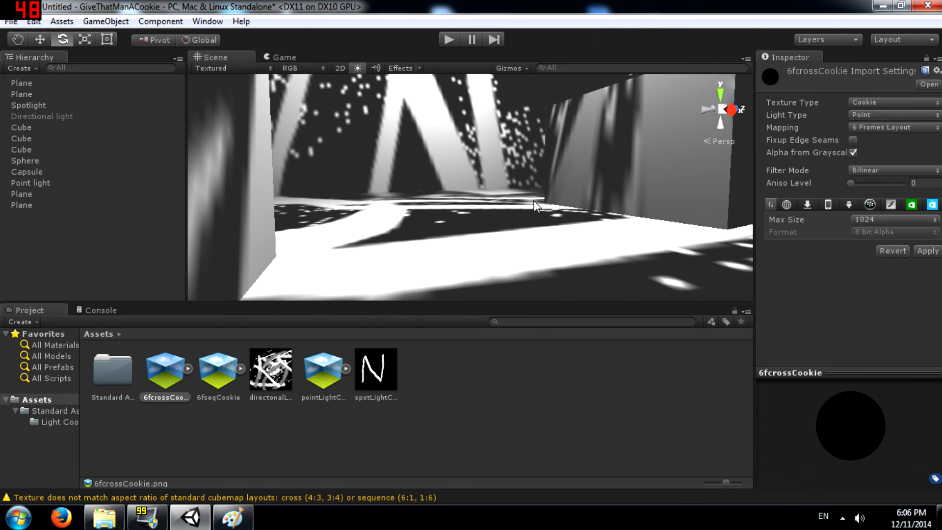
left_click_drag(536, 201, 562, 213, "alt")
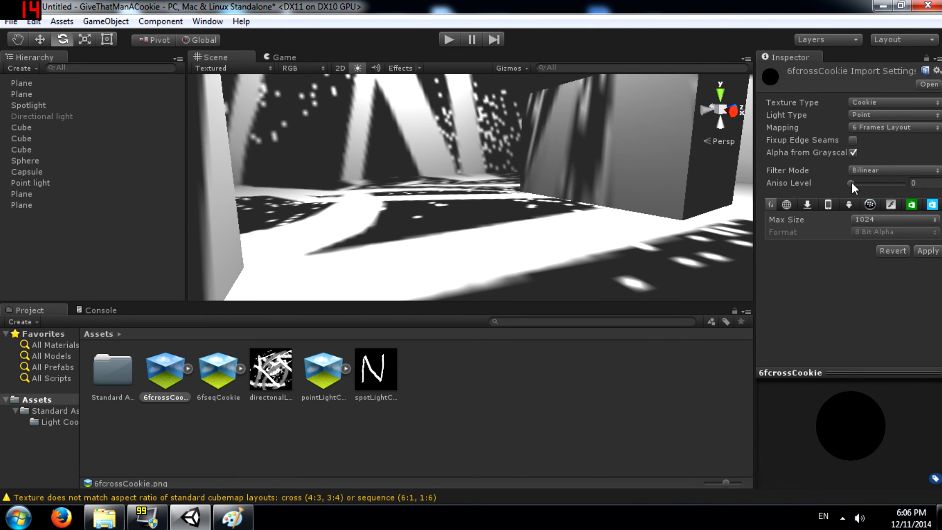
left_click(851, 182)
type("3")
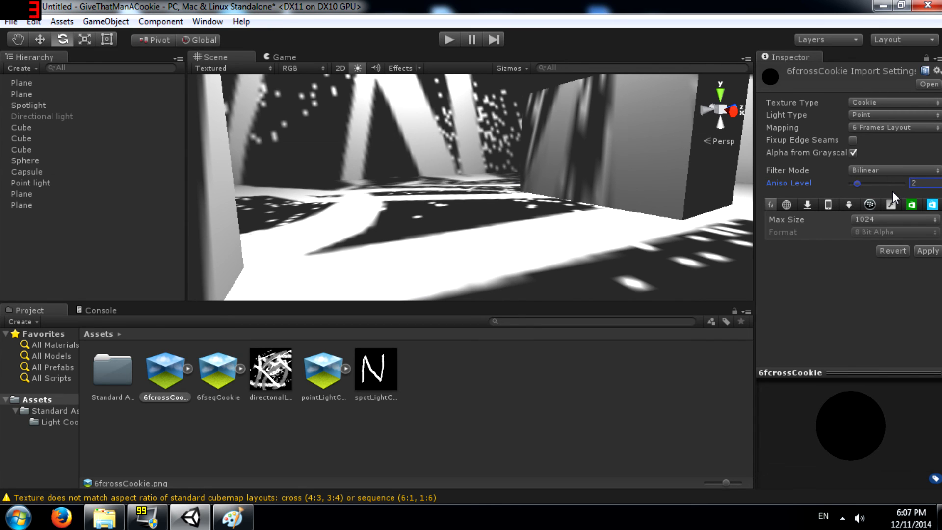
key("Left")
key("Left")
key("Left")
key("Left")
key("Left")
key("Right")
key("Right")
key("Right")
key("Left")
key("Left")
key("Left")
key("Left")
key("Right")
key("Right")
key("Left")
key("Left")
key("Left")
right_click_drag(499, 176, 494, 165)
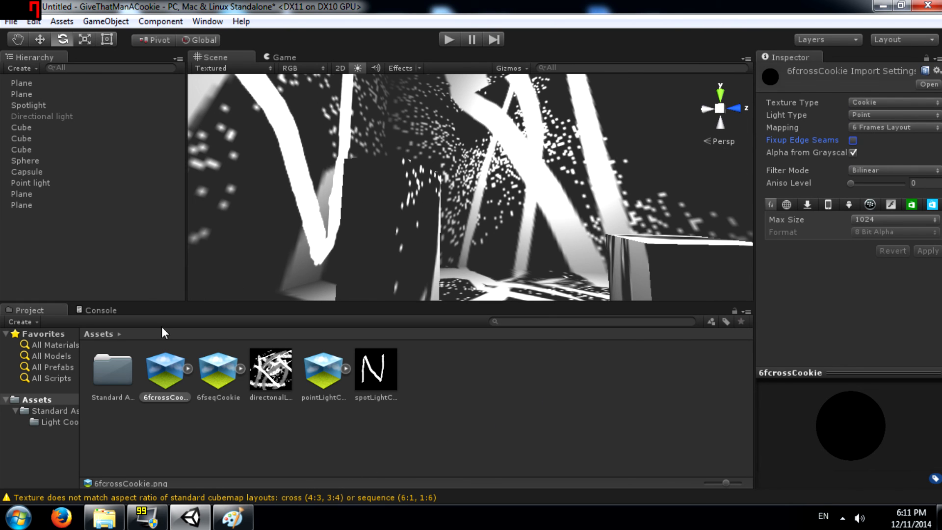
- Open the console warning about the texture's aspect ratio, clear the console and return to the project assets
left_click(142, 497)
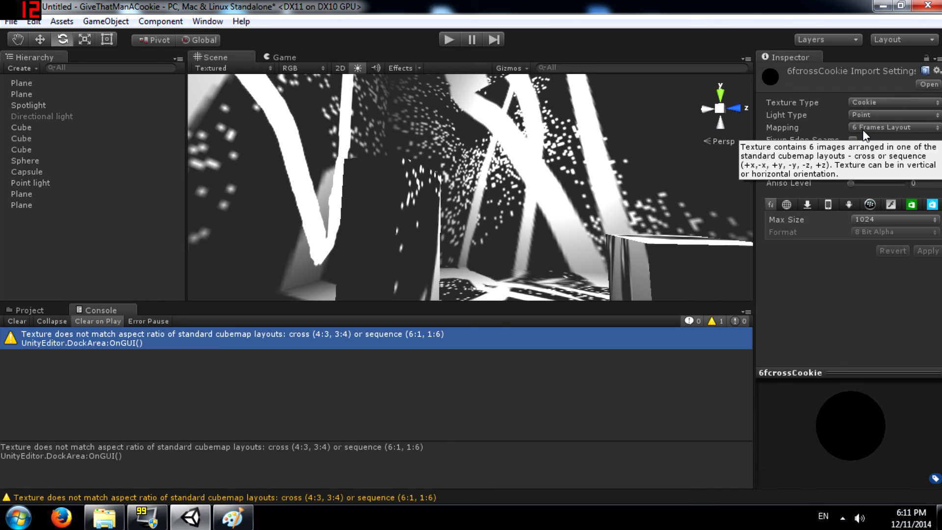
left_click(13, 320)
left_click(28, 312)
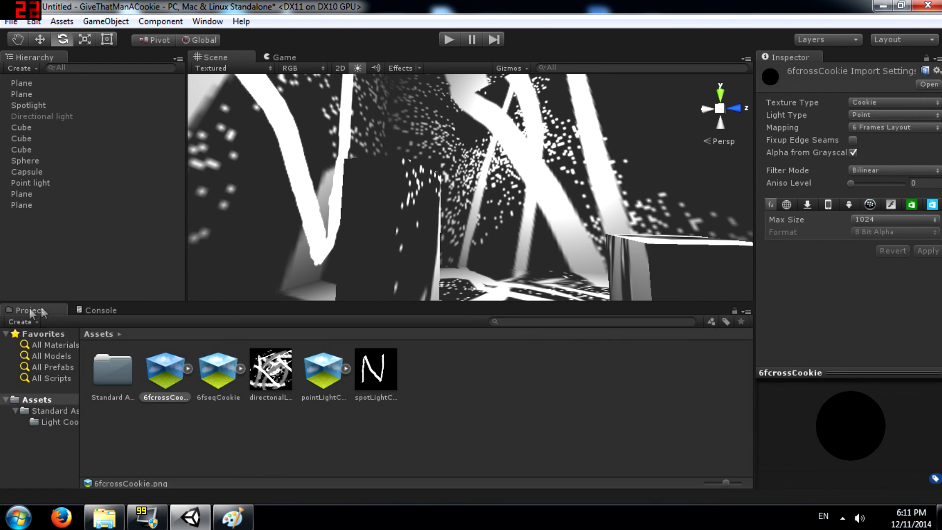
- Compare the import settings of the 6fseqCookie and 6fcrossCookie textures
left_click(226, 375)
left_click(165, 374)
left_click(217, 376)
left_click(169, 367)
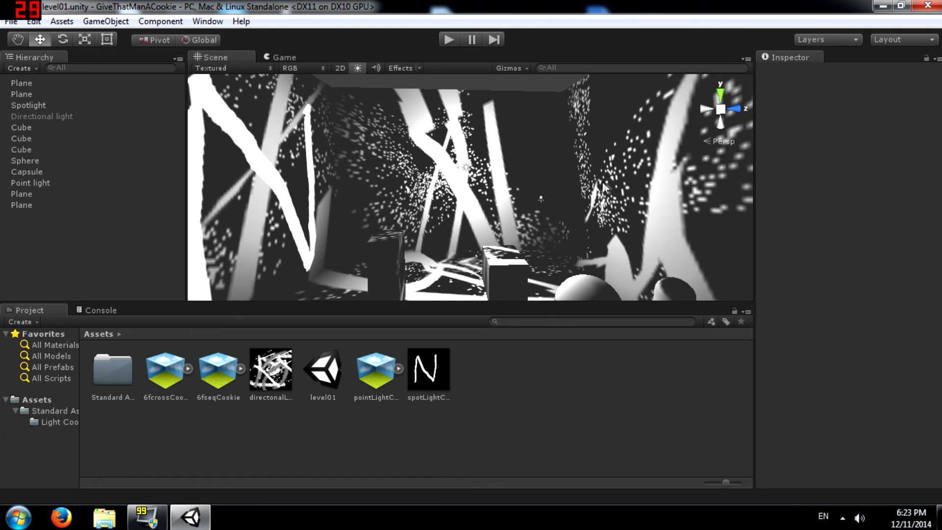
- Select the point light in the scene, try red as its light color, and set it to a saturated blue
left_click(466, 169)
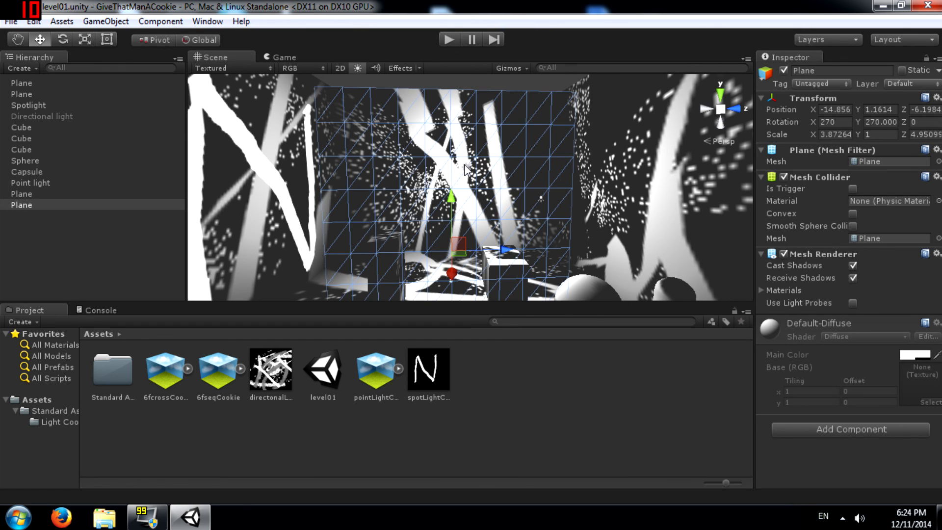
left_click(466, 168)
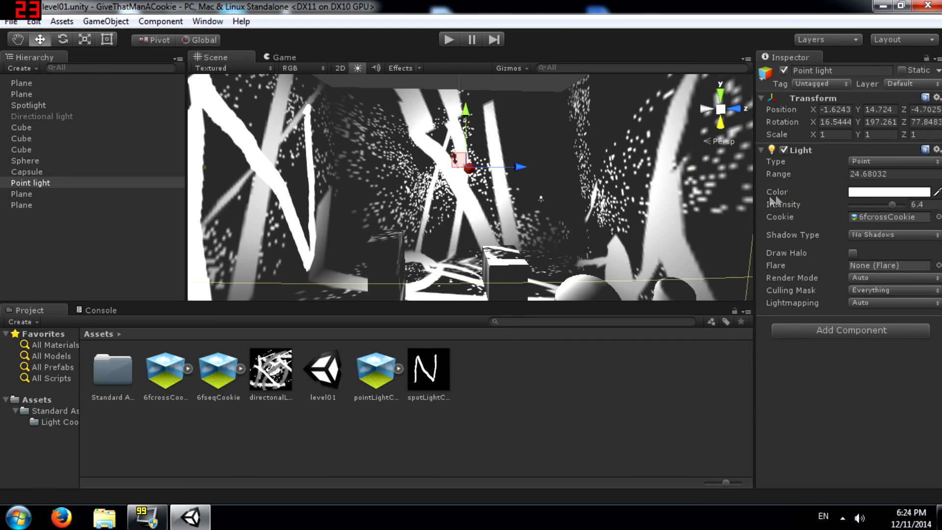
left_click(863, 192)
left_click(654, 273)
mouse_move(657, 275)
left_mouse_down()
mouse_move(701, 217)
mouse_move(688, 242)
left_mouse_up()
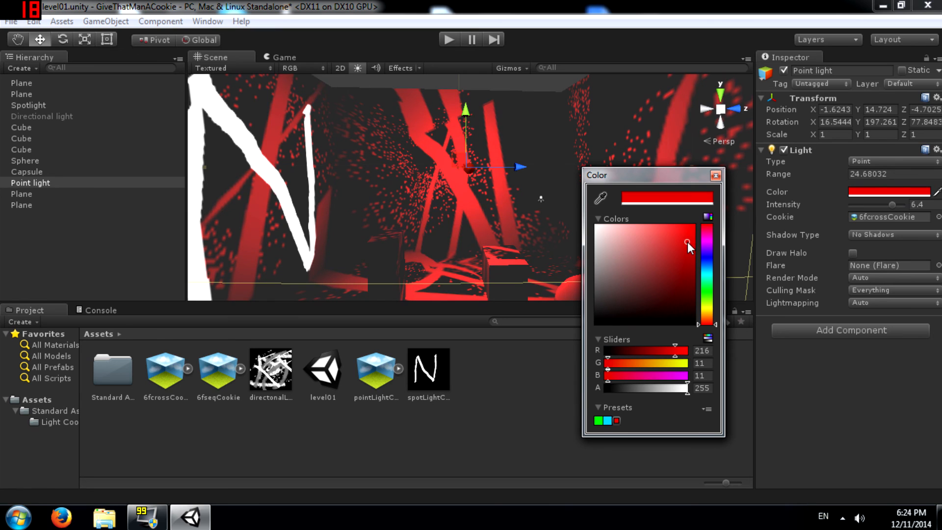
left_click(710, 259)
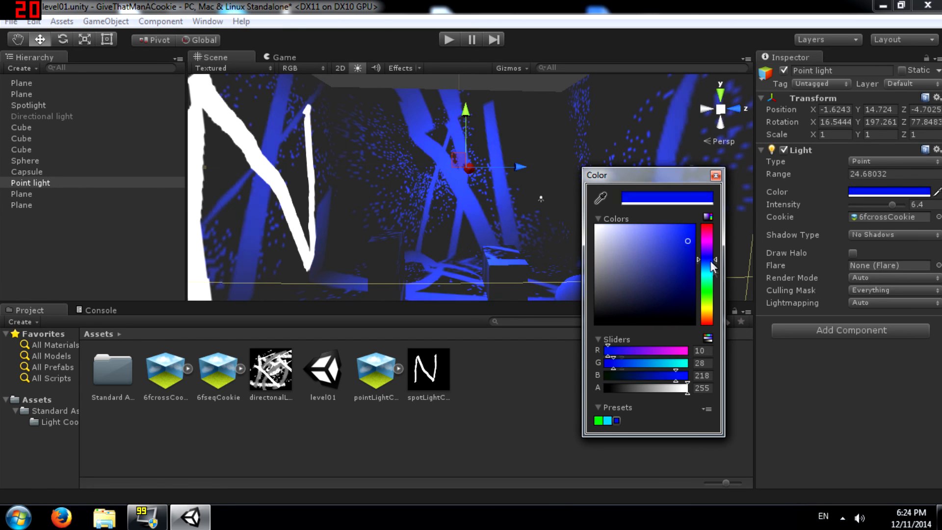
left_click_drag(711, 260, 712, 266)
left_click(716, 175)
right_click_drag(505, 192, 534, 148)
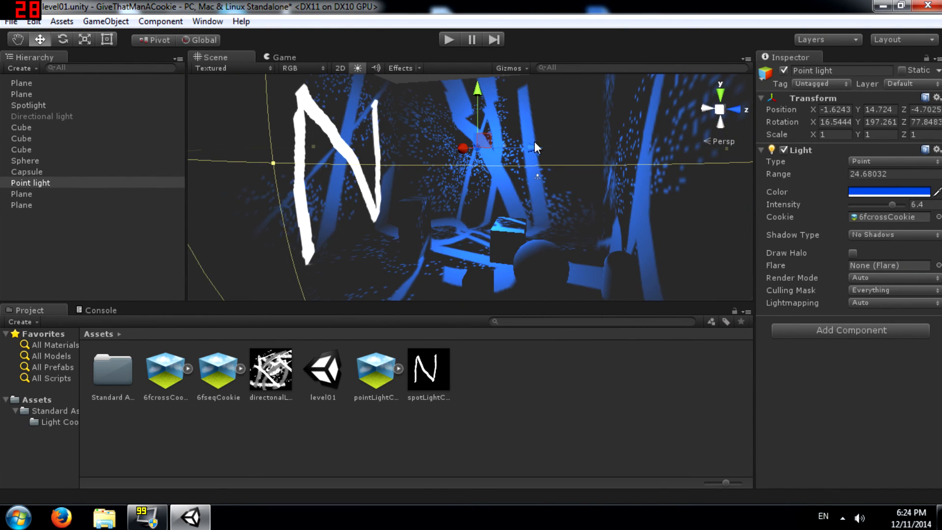